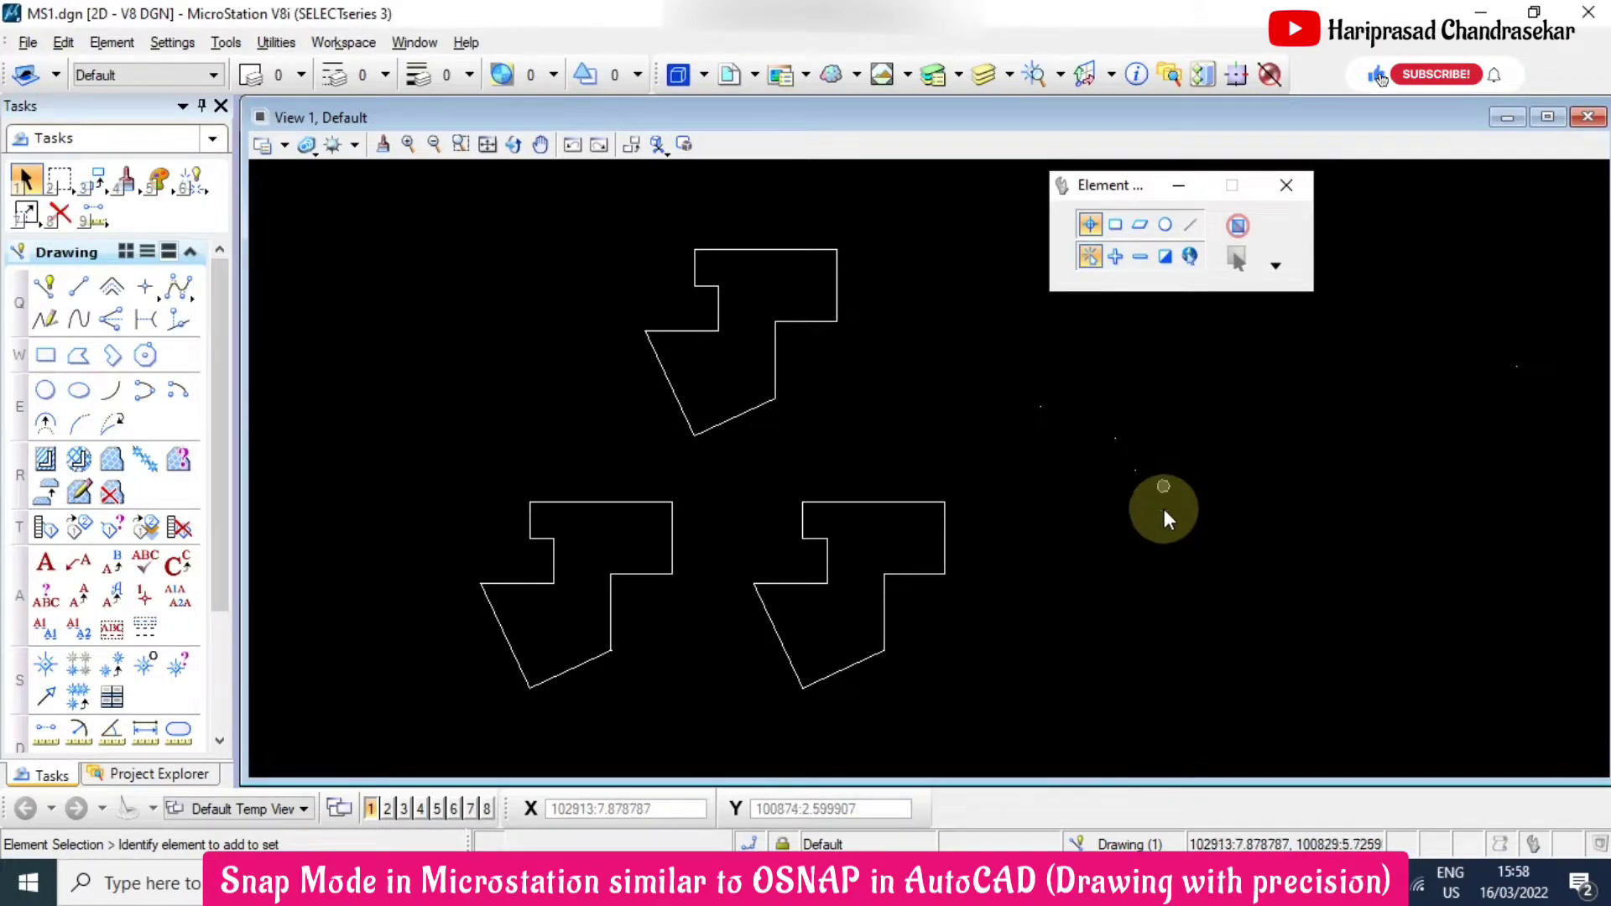
Select the Place Line tool in the Drawing task panel
click(77, 289)
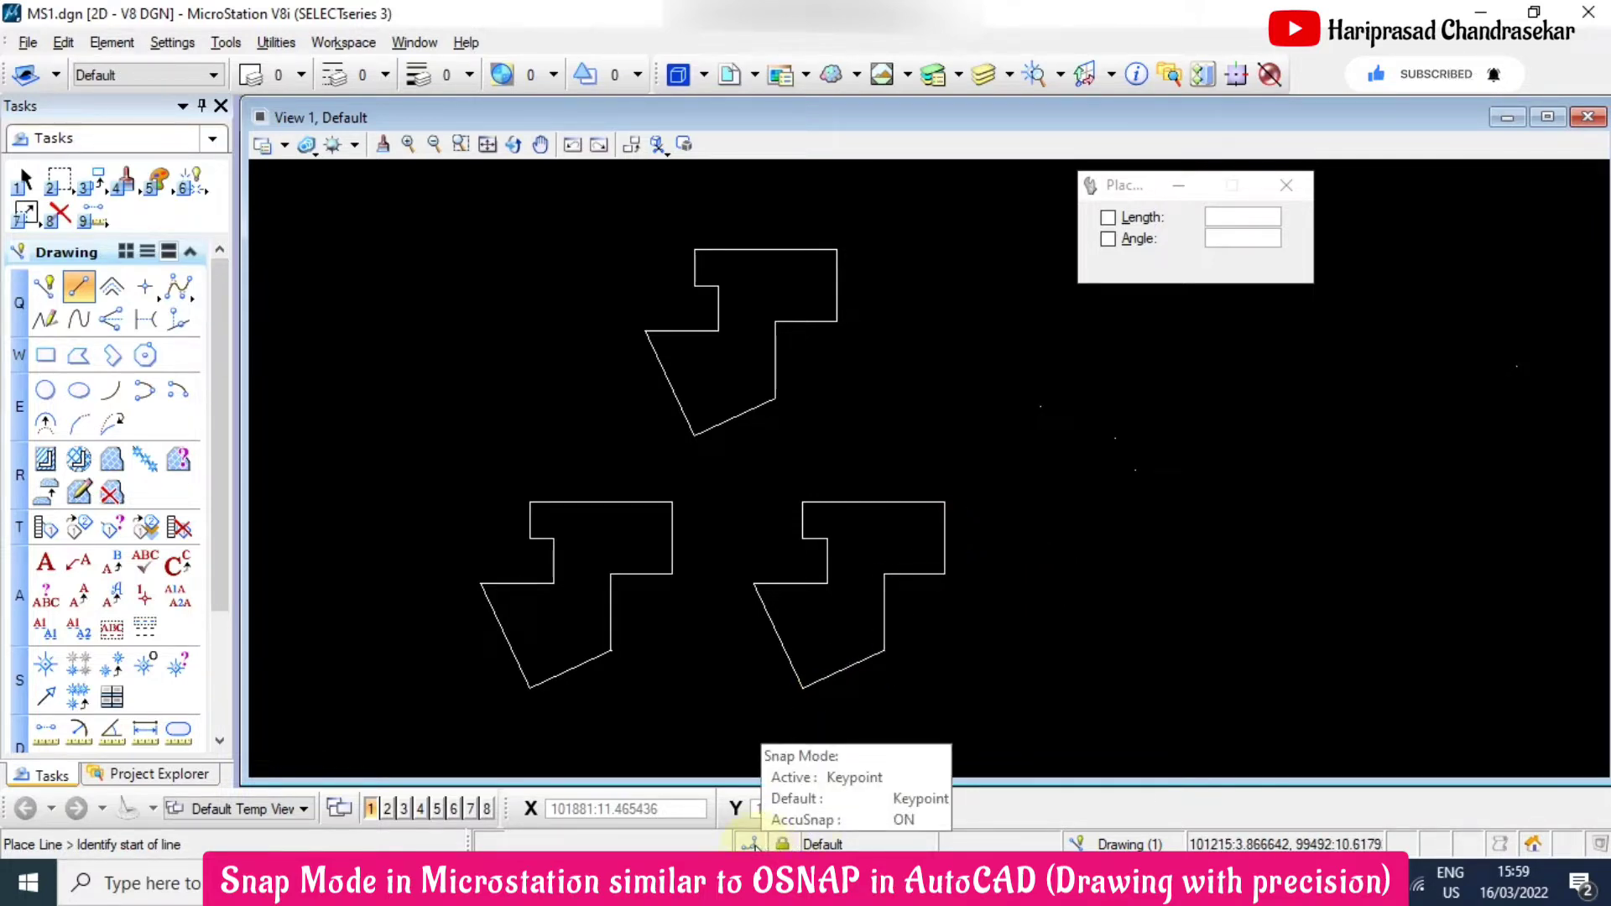
click(752, 844)
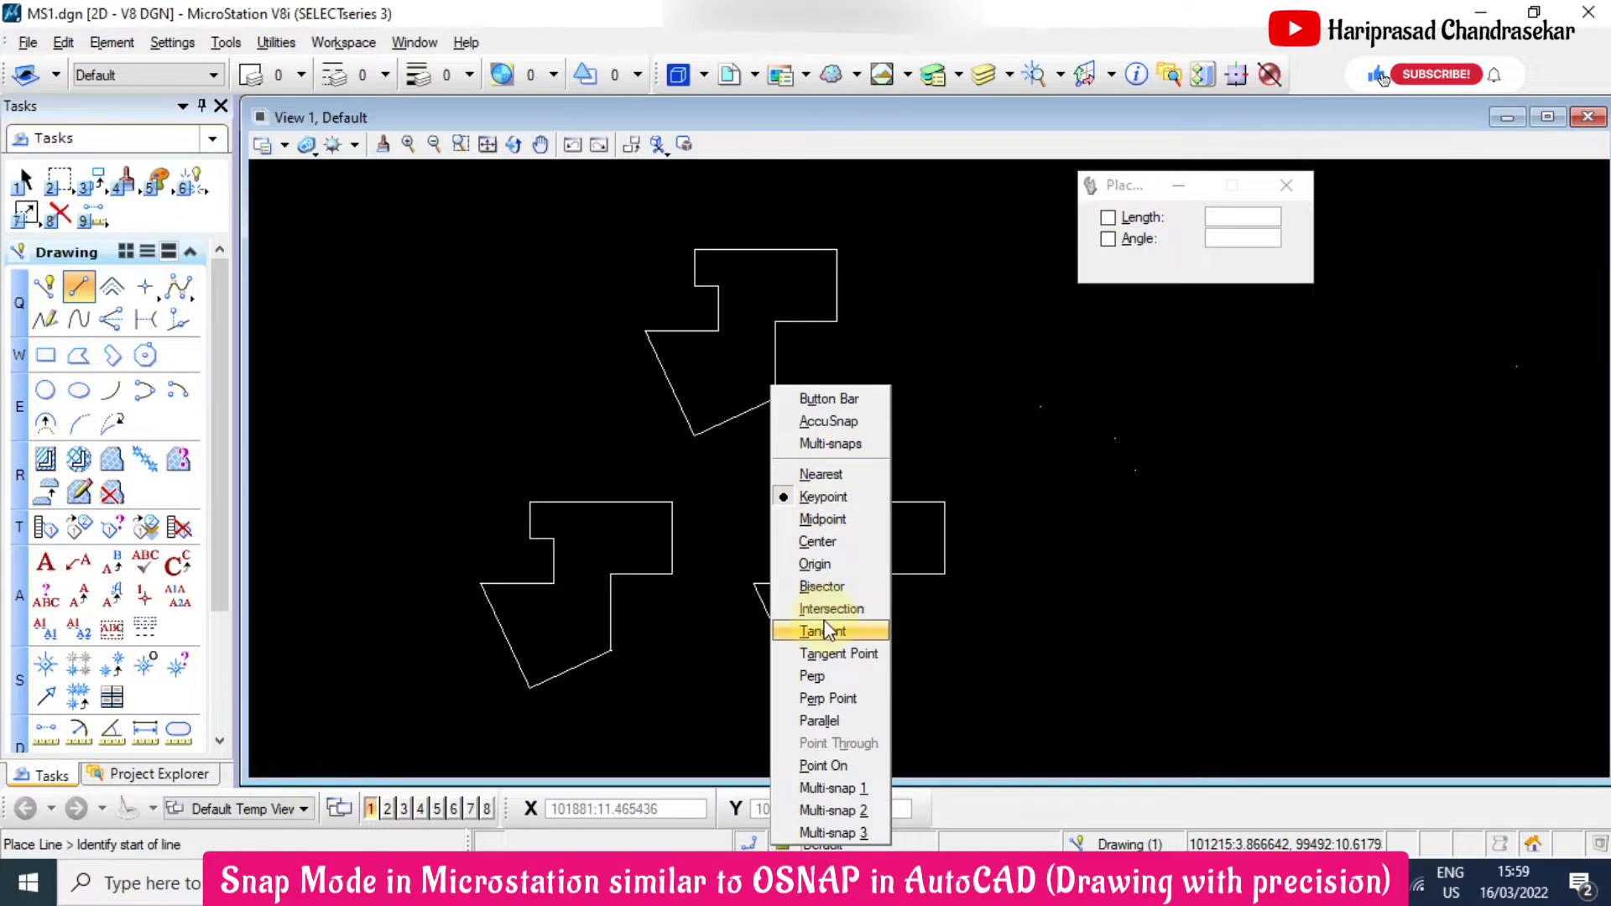
click(825, 520)
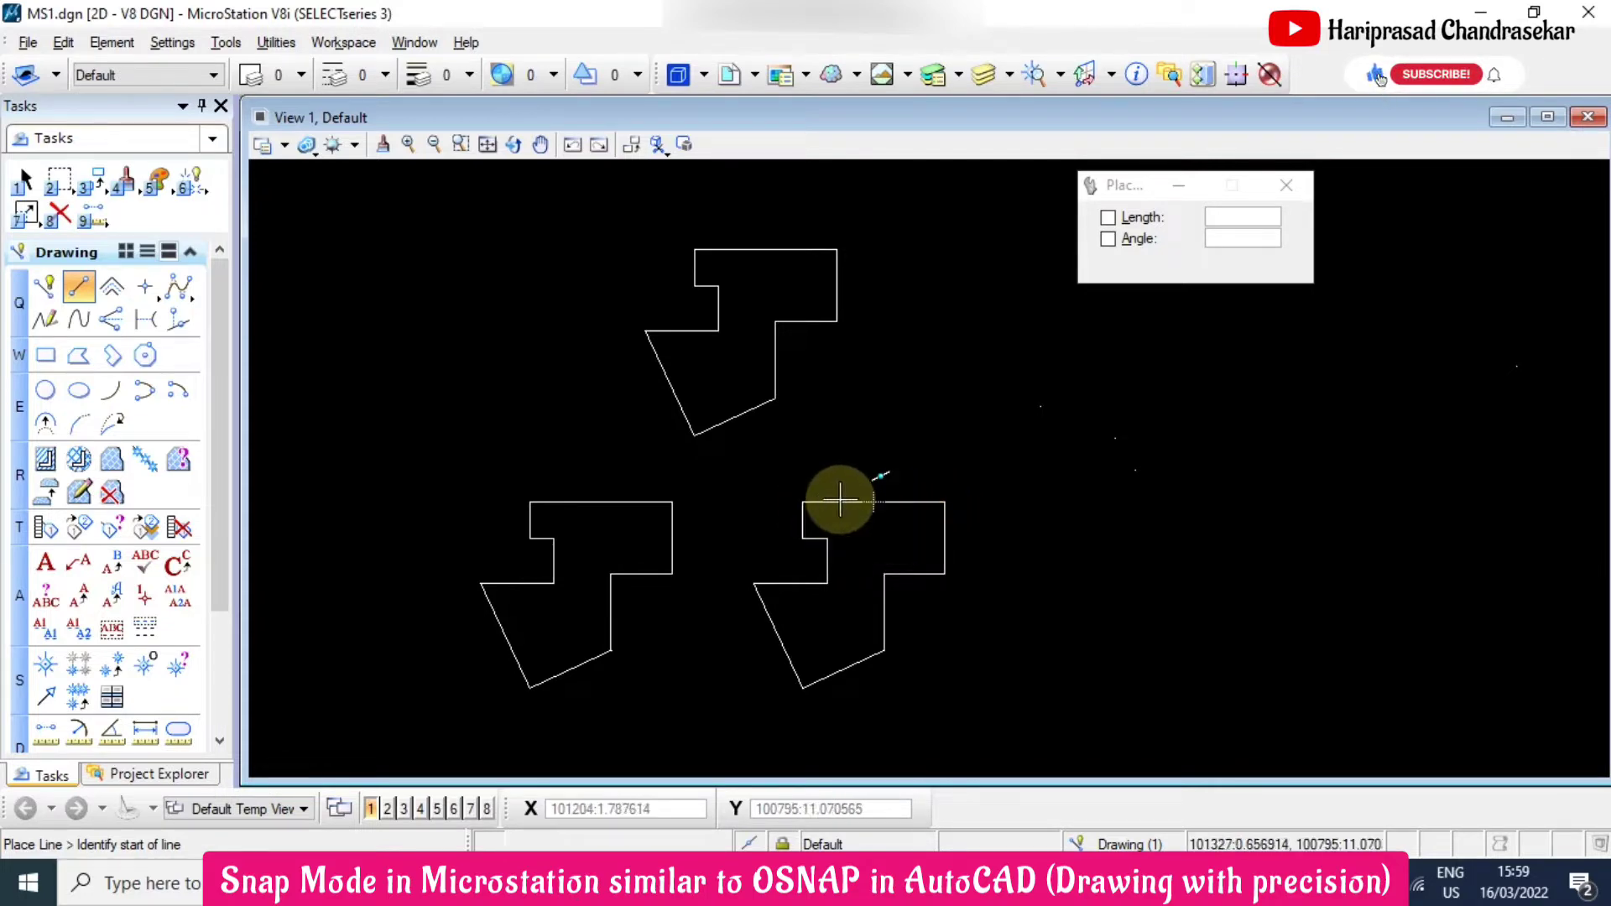
click(751, 841)
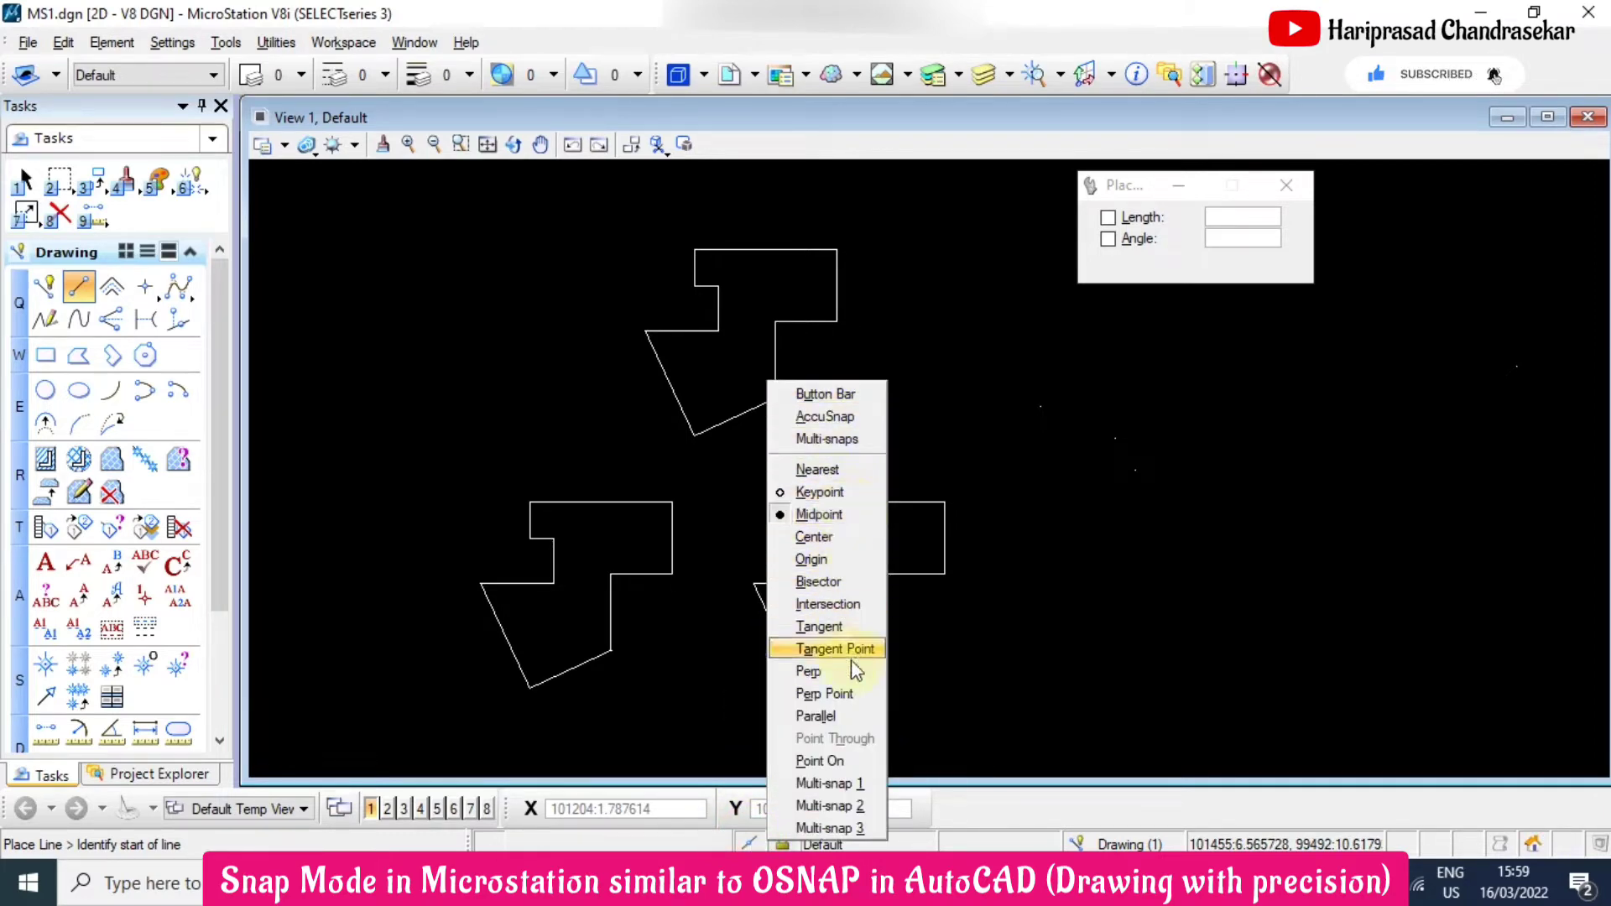
click(818, 562)
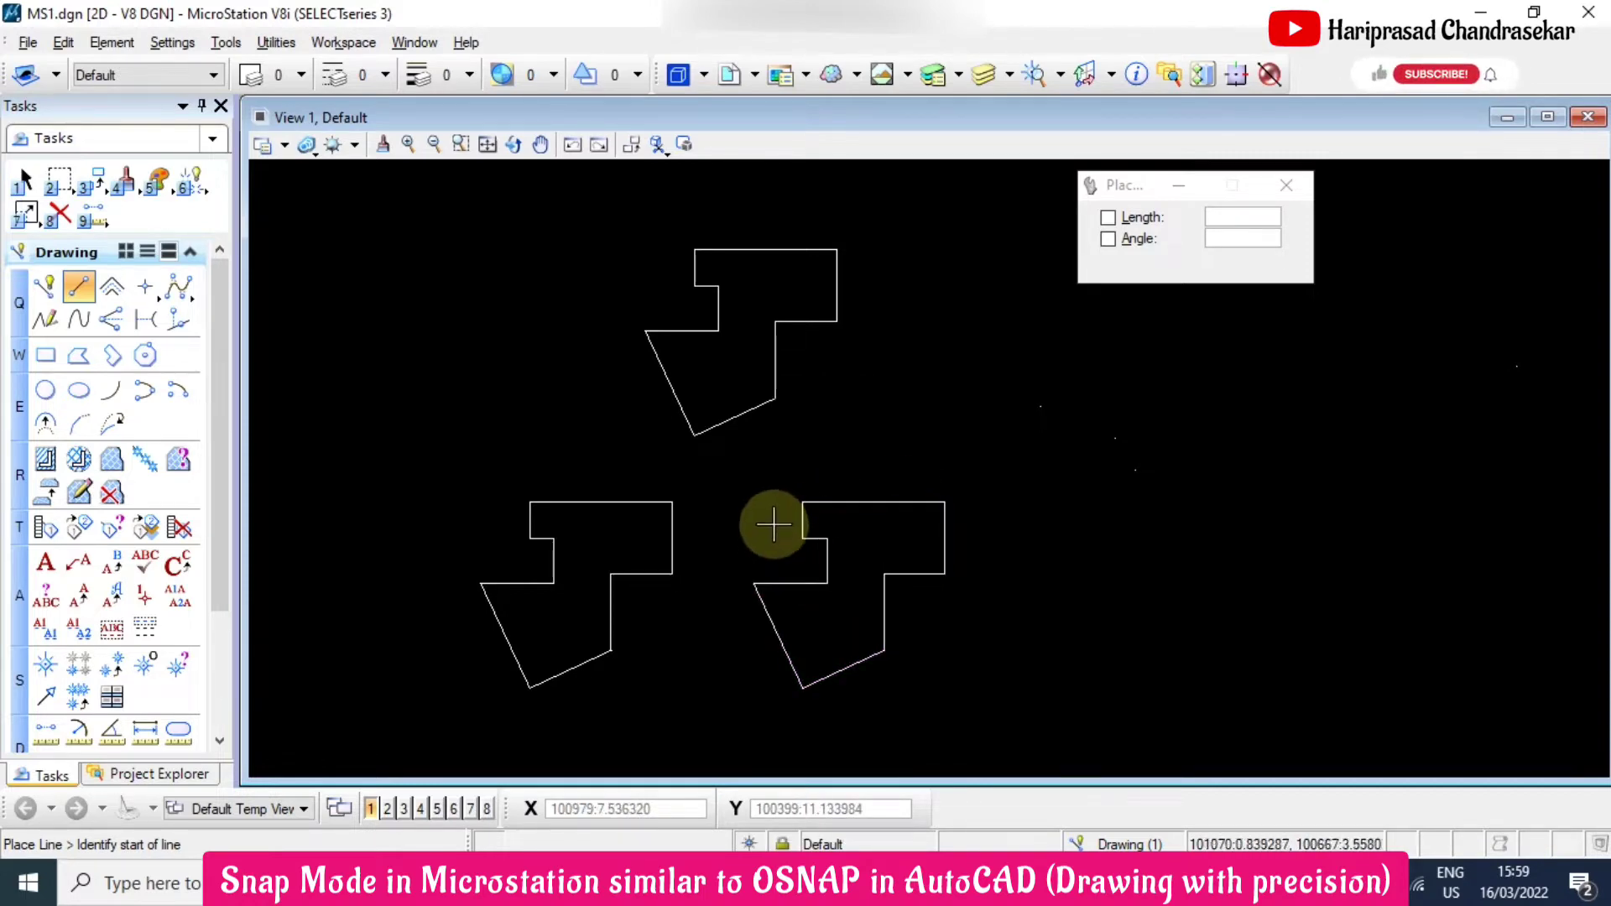
click(906, 482)
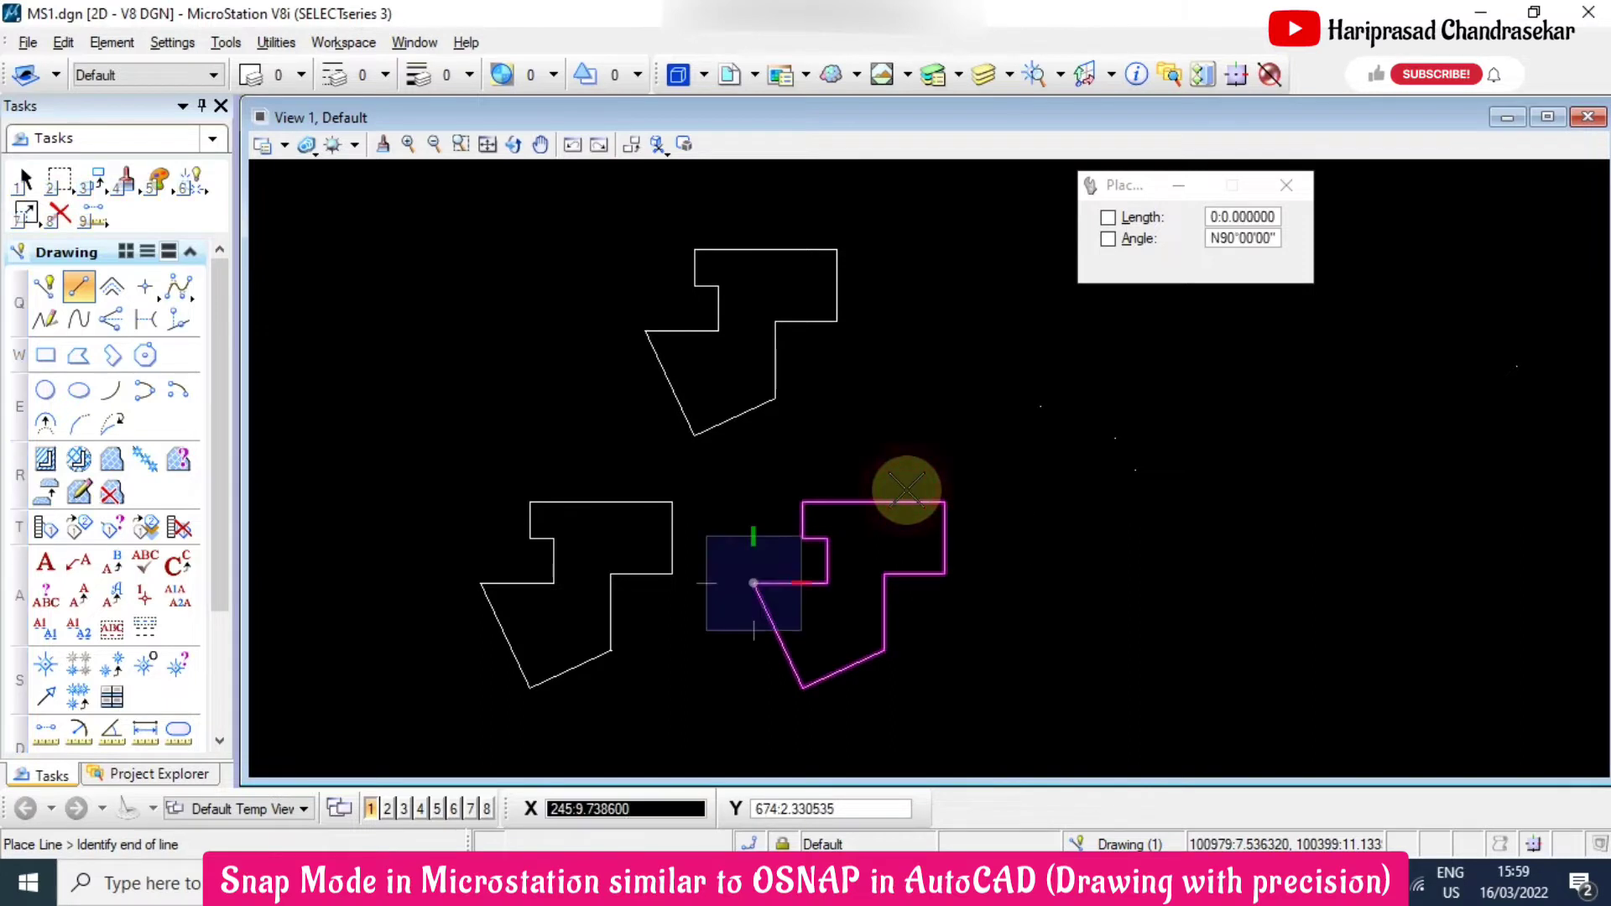
right_click(936, 396)
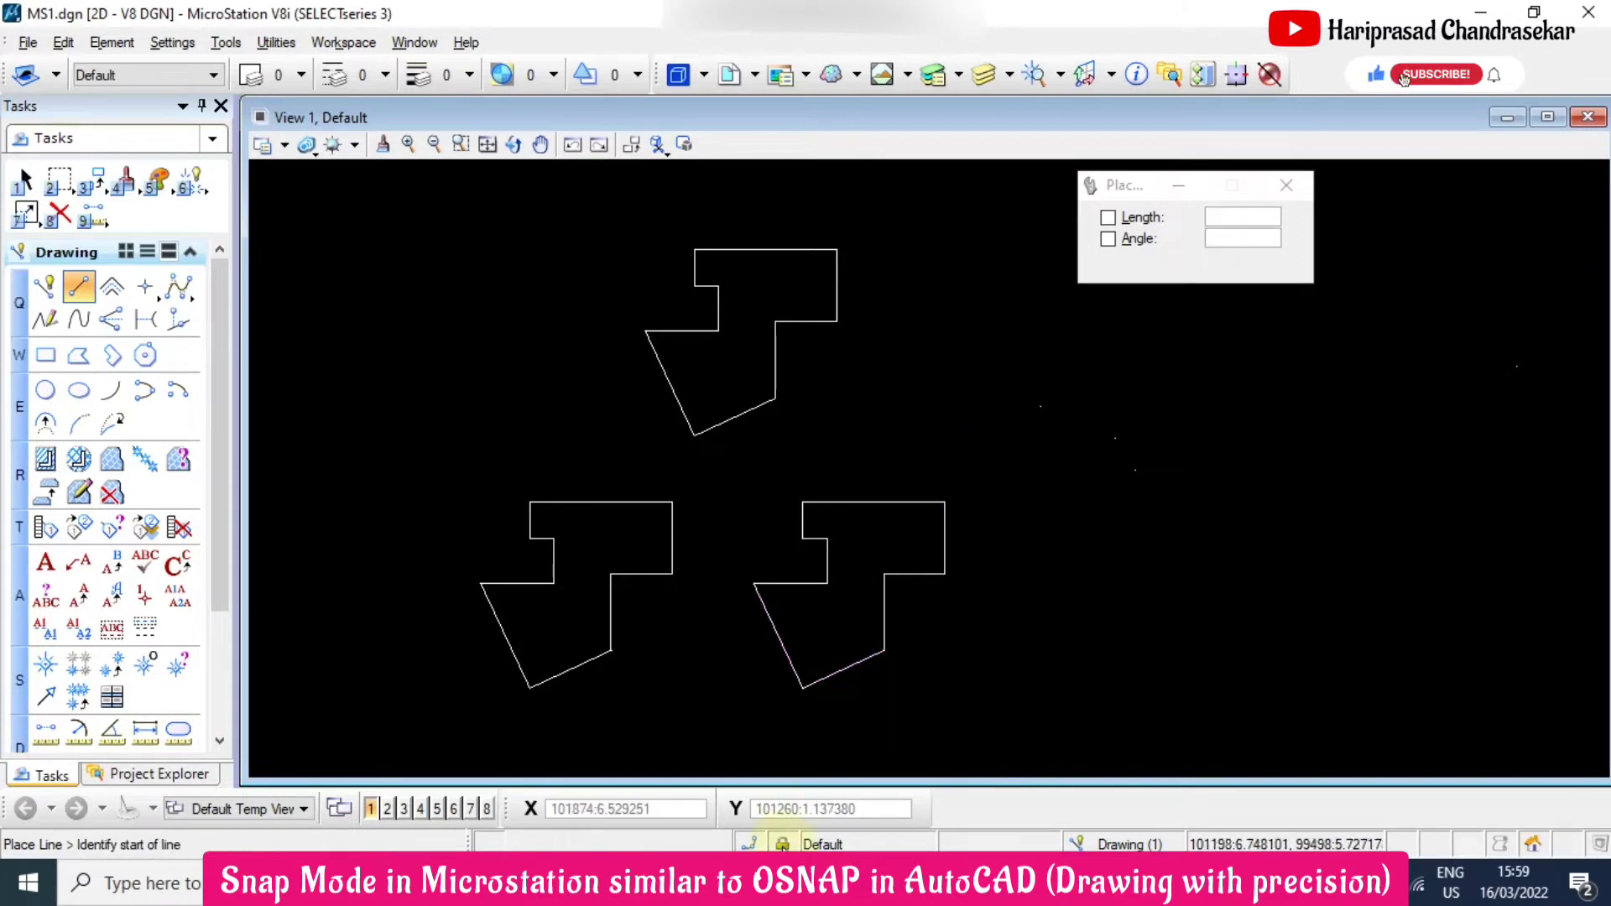
click(753, 843)
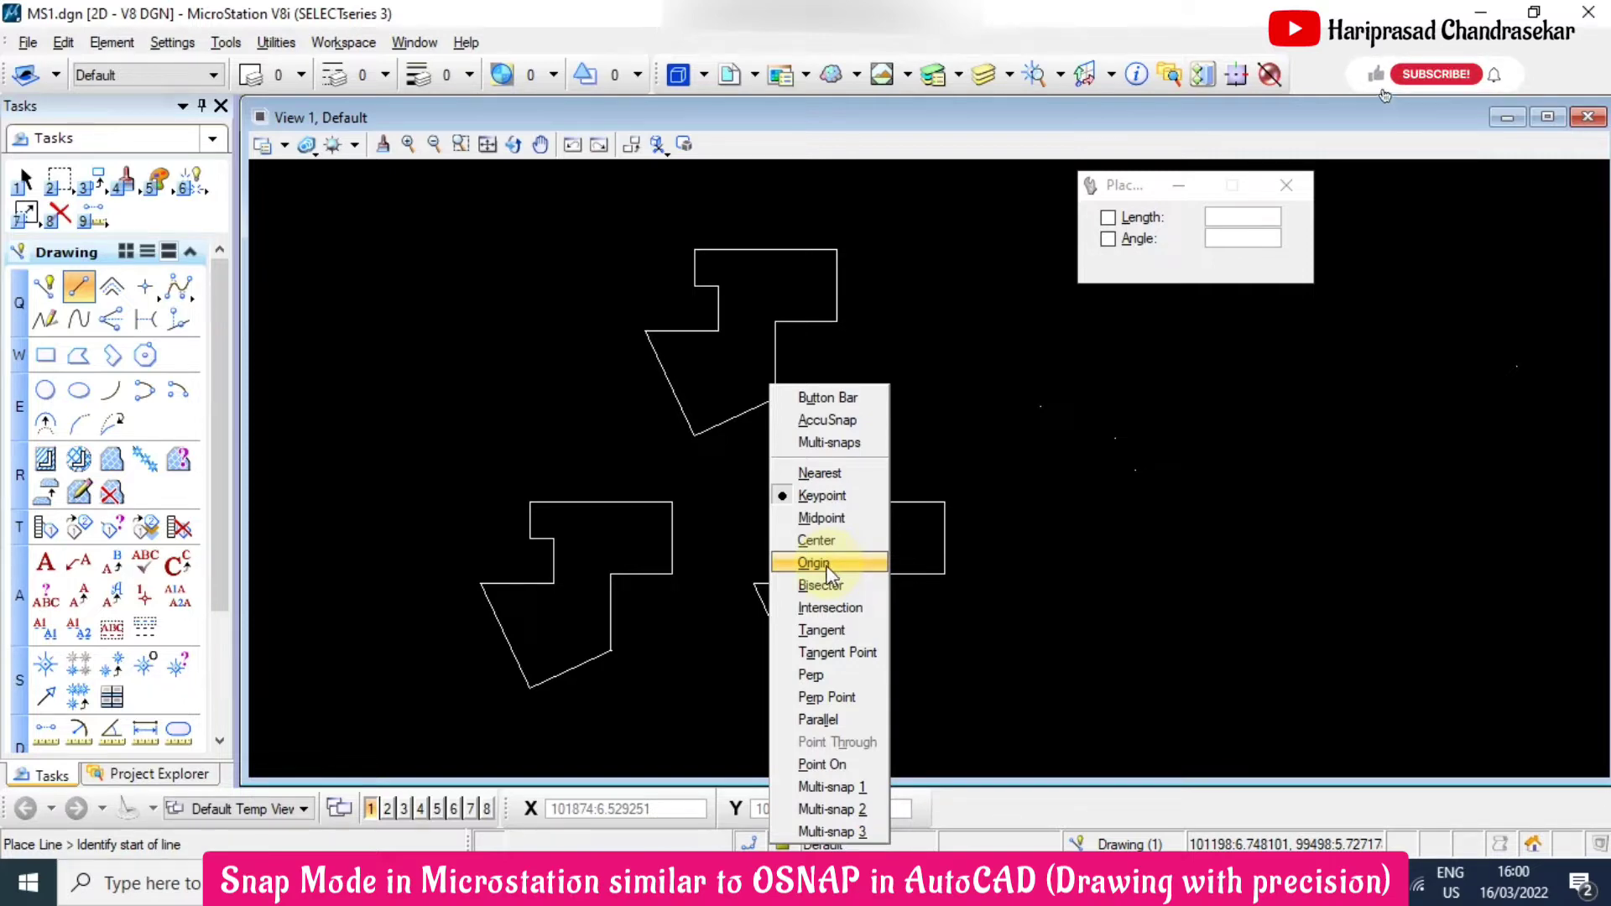
Place a circle between the upper outline and the right-hand outline, setting its centre and radius
click(38, 391)
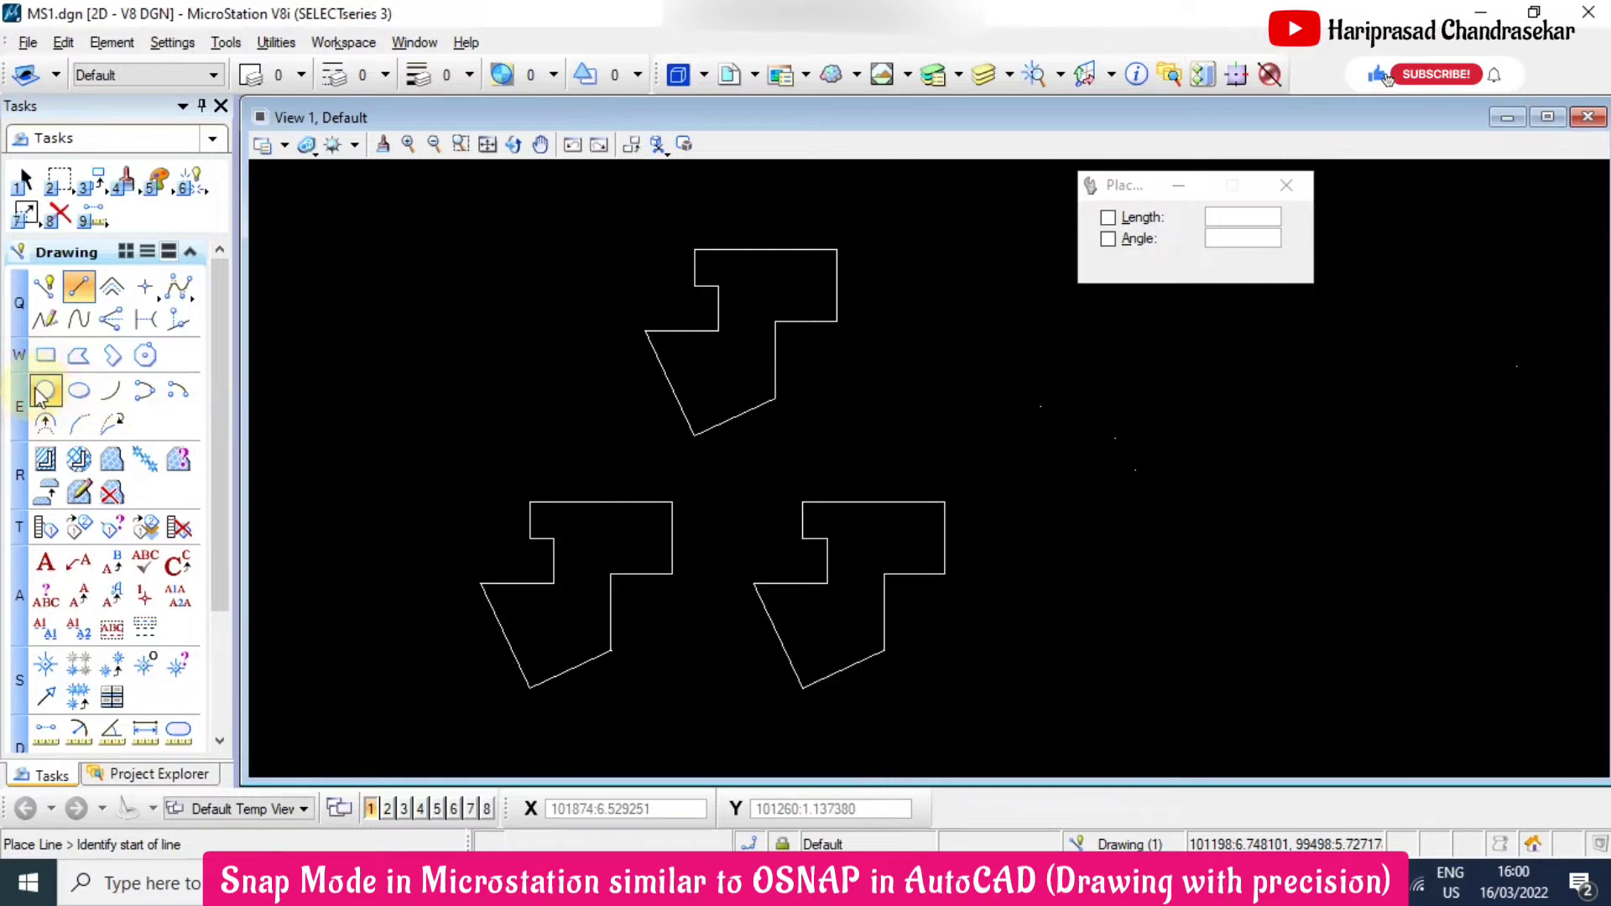
click(46, 389)
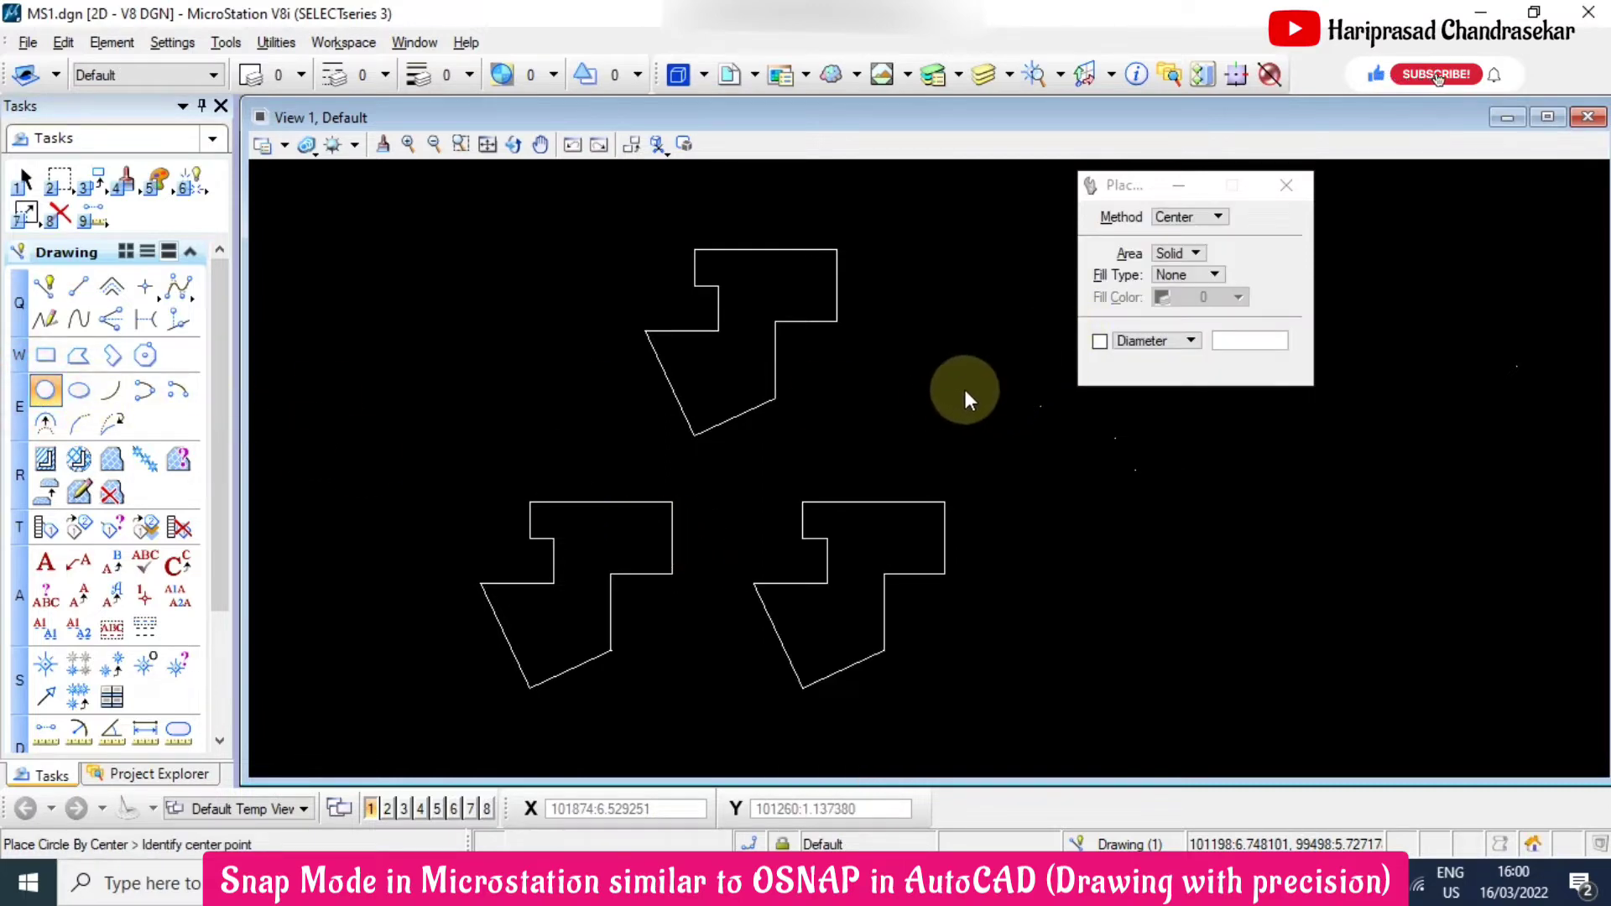
click(913, 384)
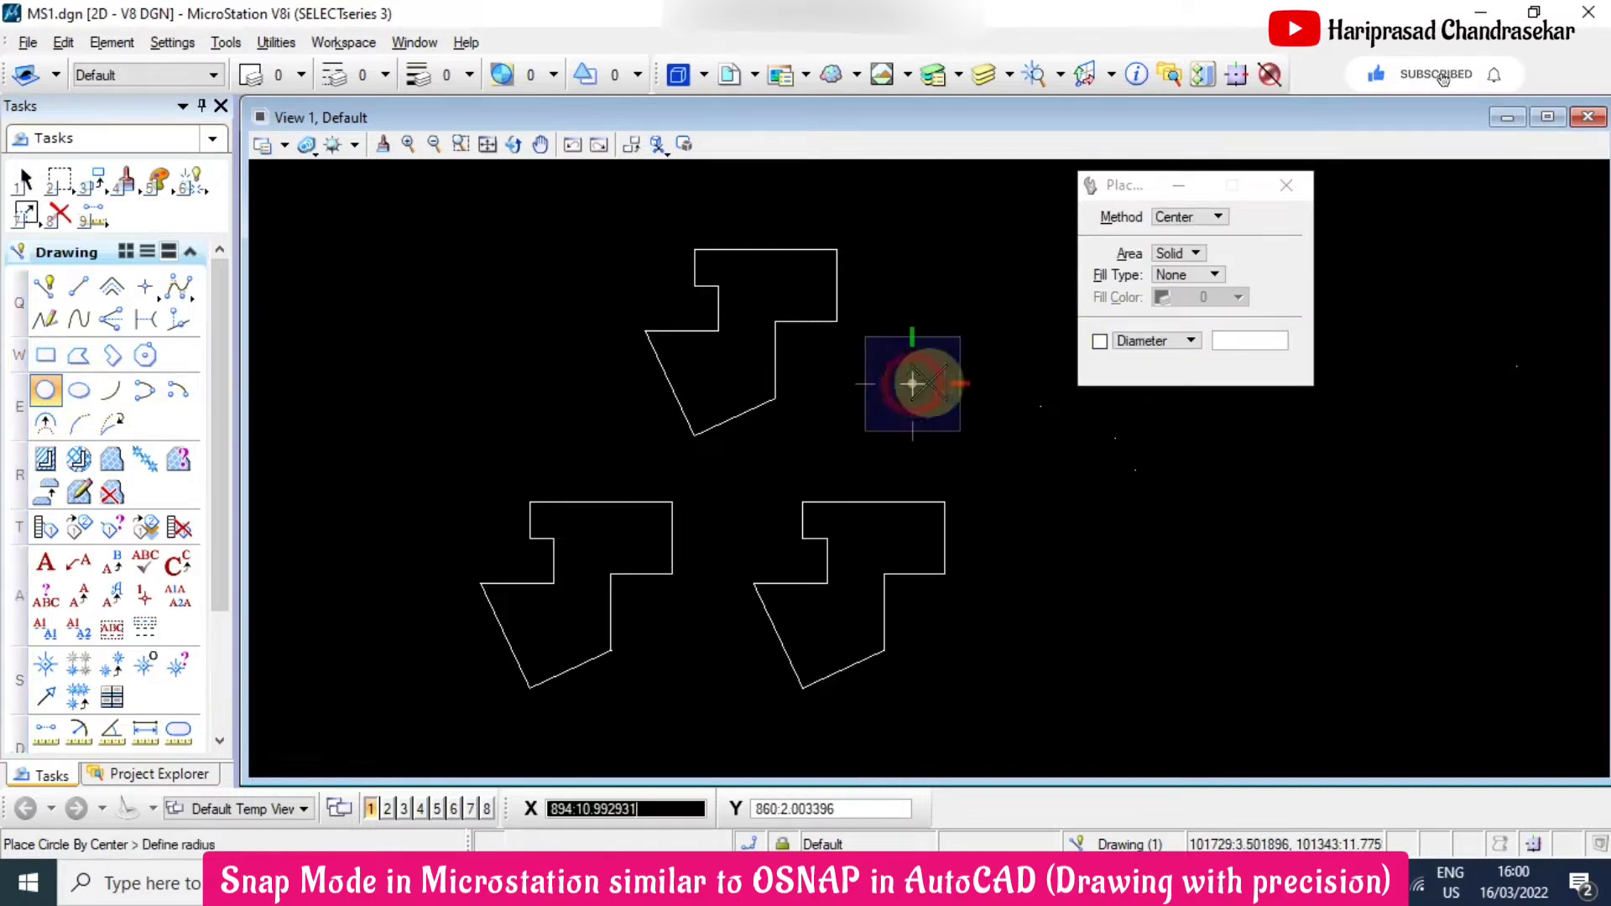
click(973, 365)
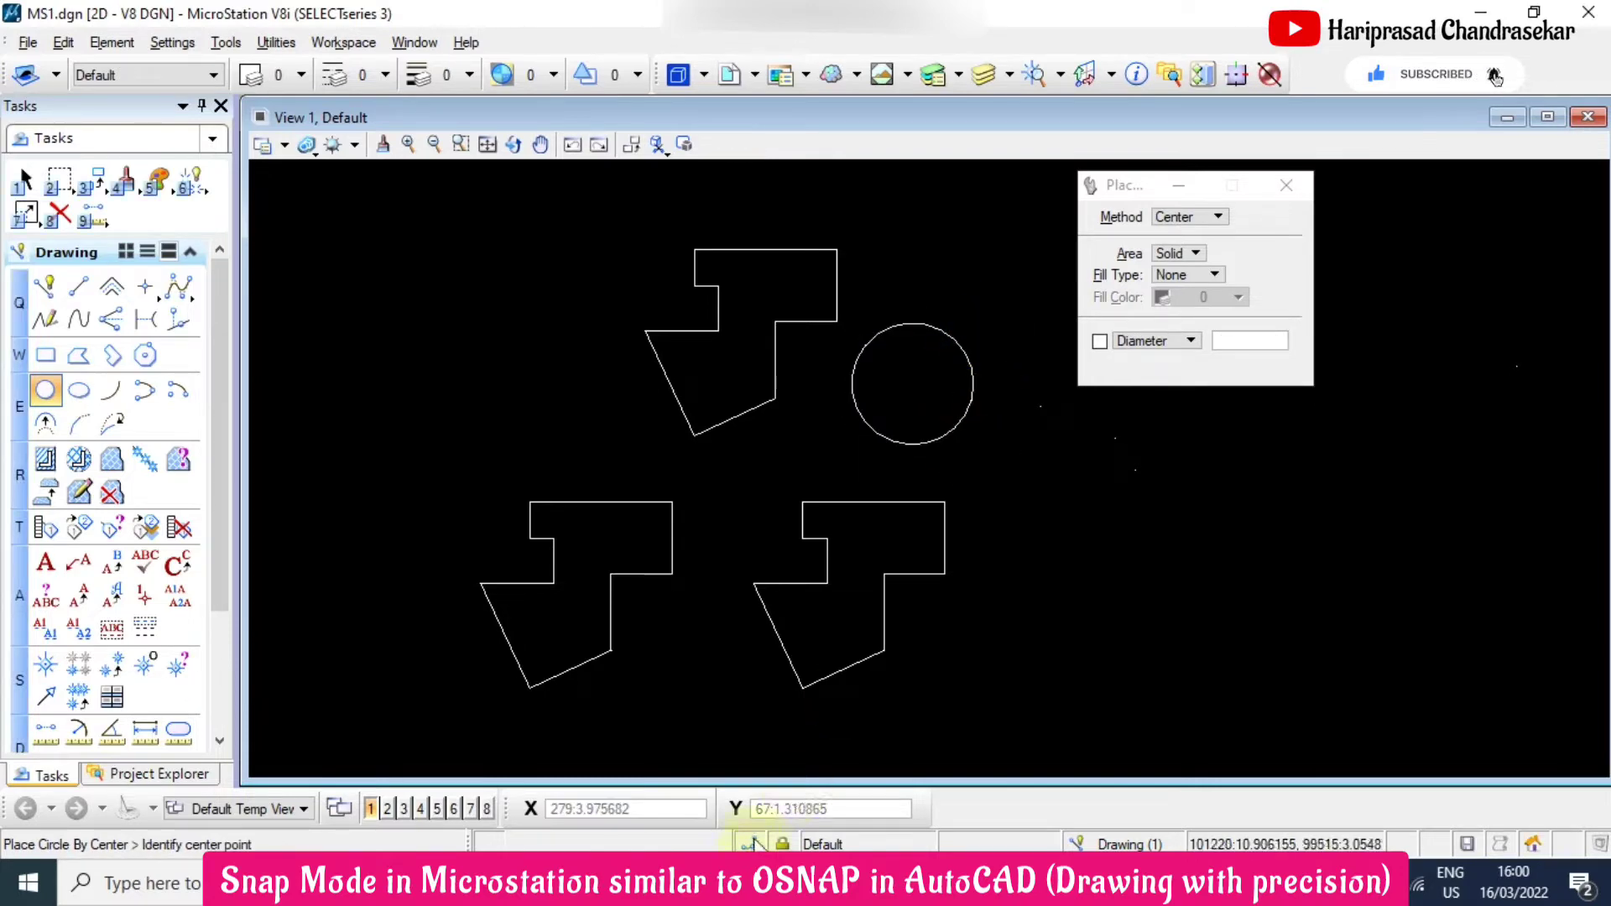
Set the snap mode to Center, cancel a second circle, and return to Place Line
click(751, 843)
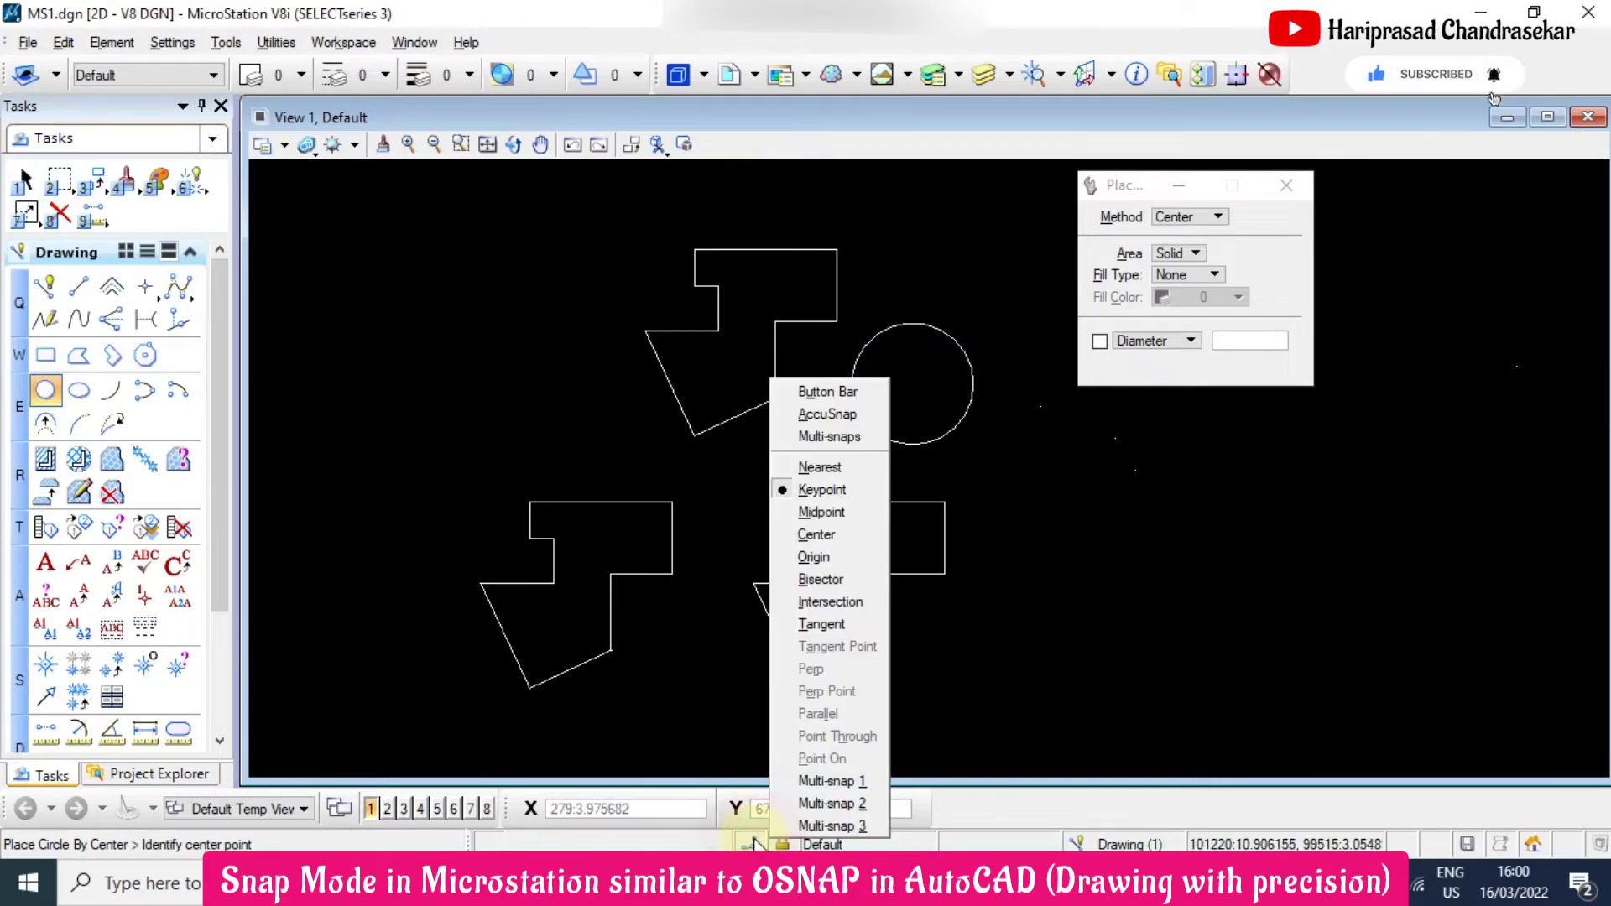
click(815, 534)
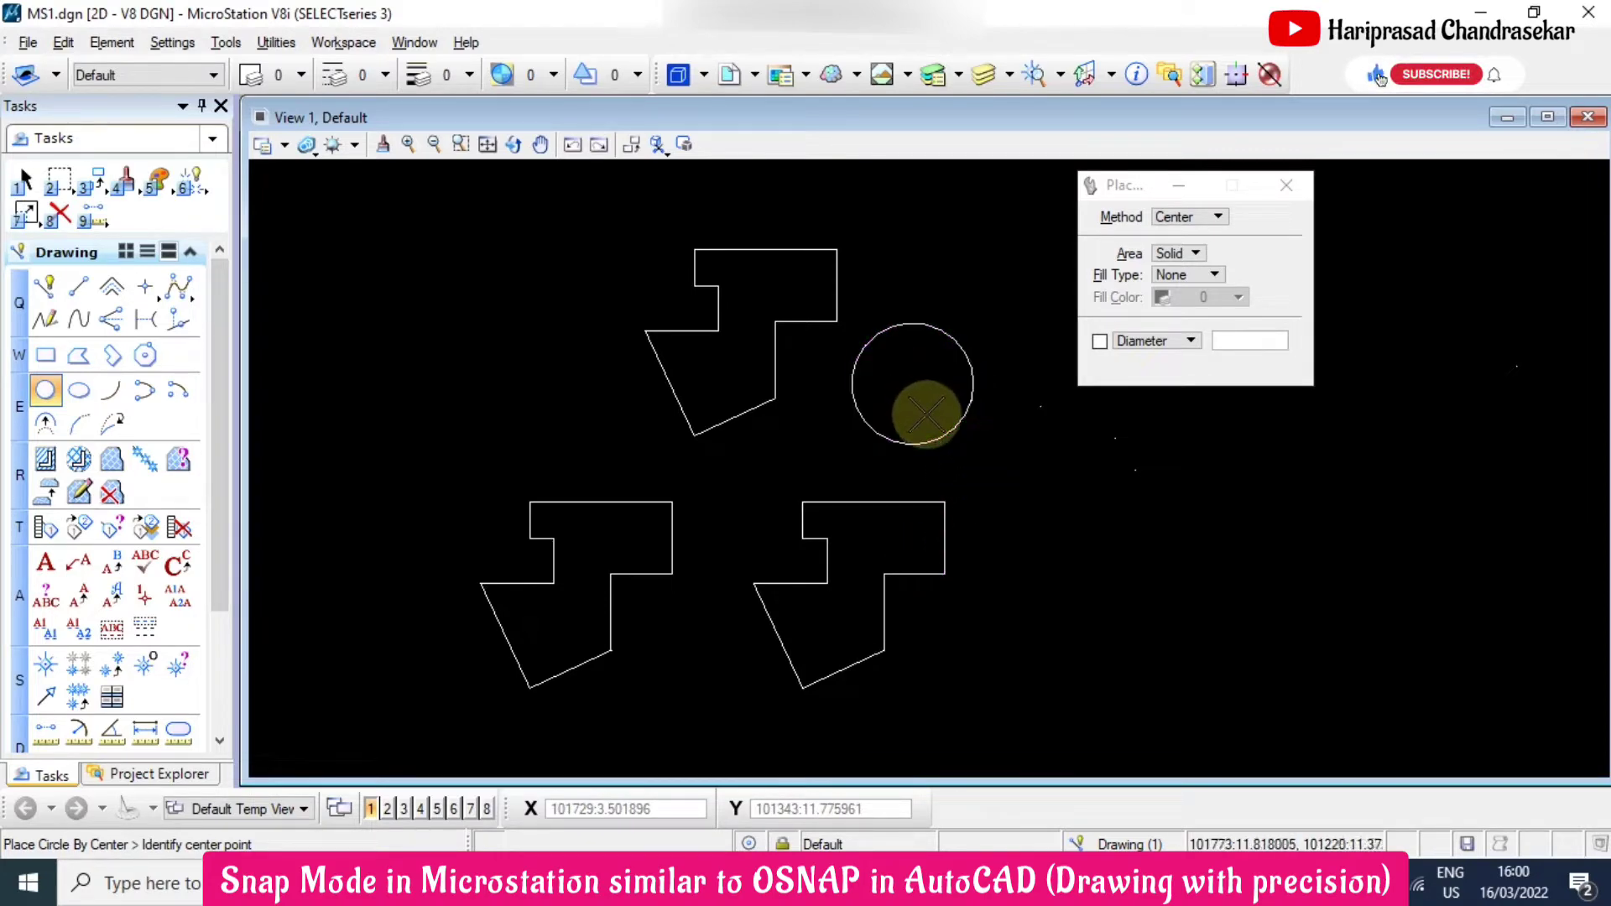
click(957, 397)
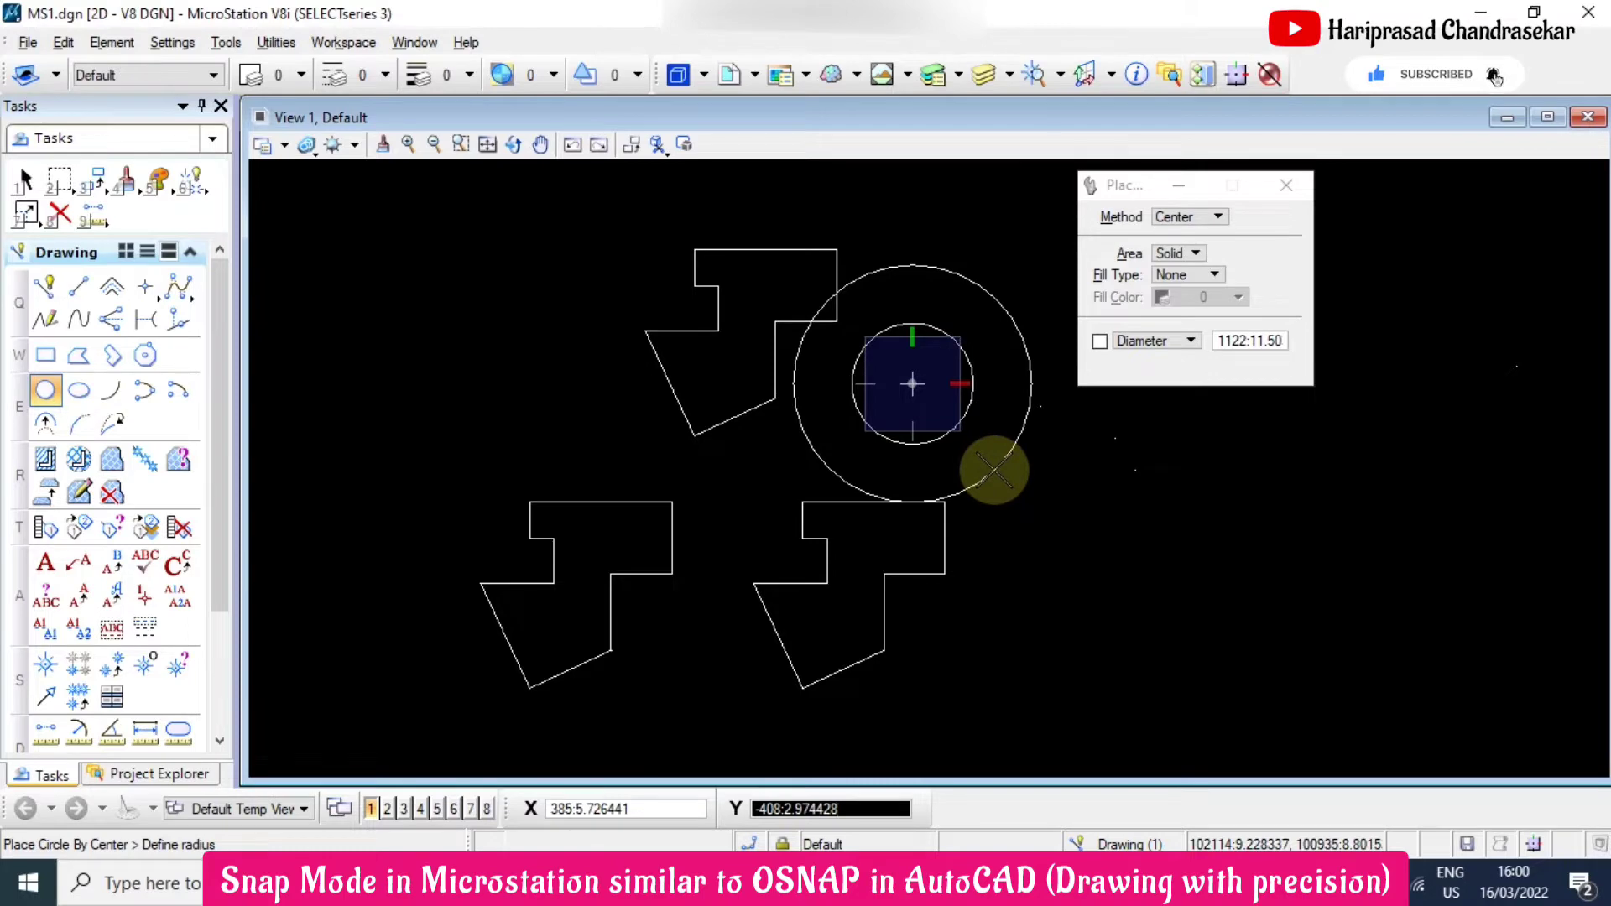
right_click(994, 469)
click(78, 288)
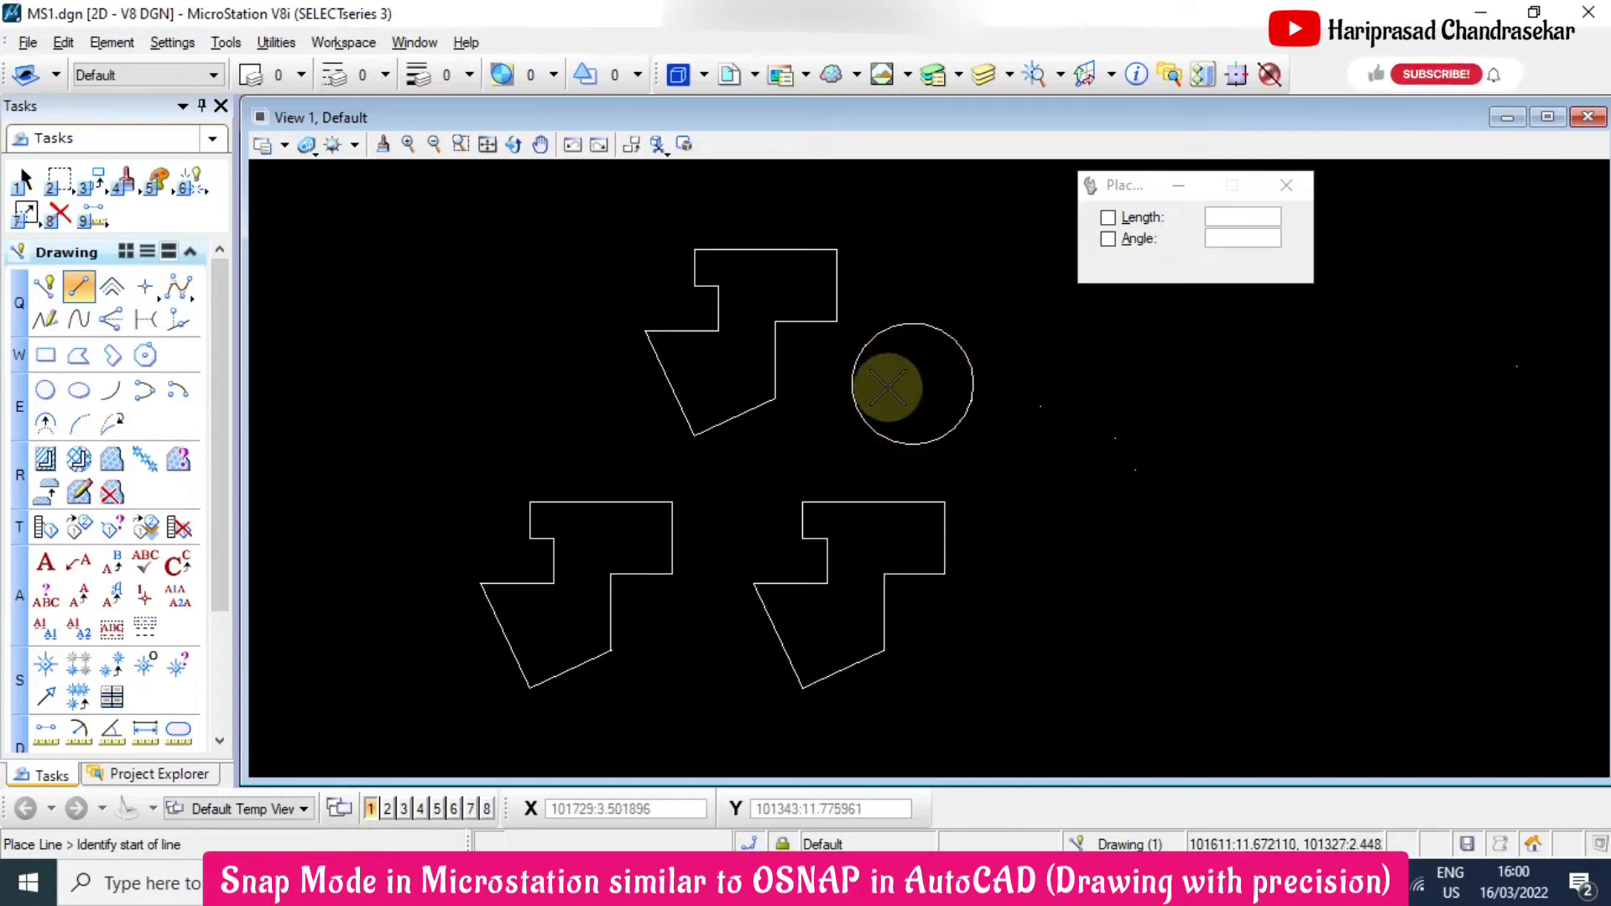
Draw a three-sided figure with Center snap, from the circle's centre to the right shape's top edge and back
click(887, 387)
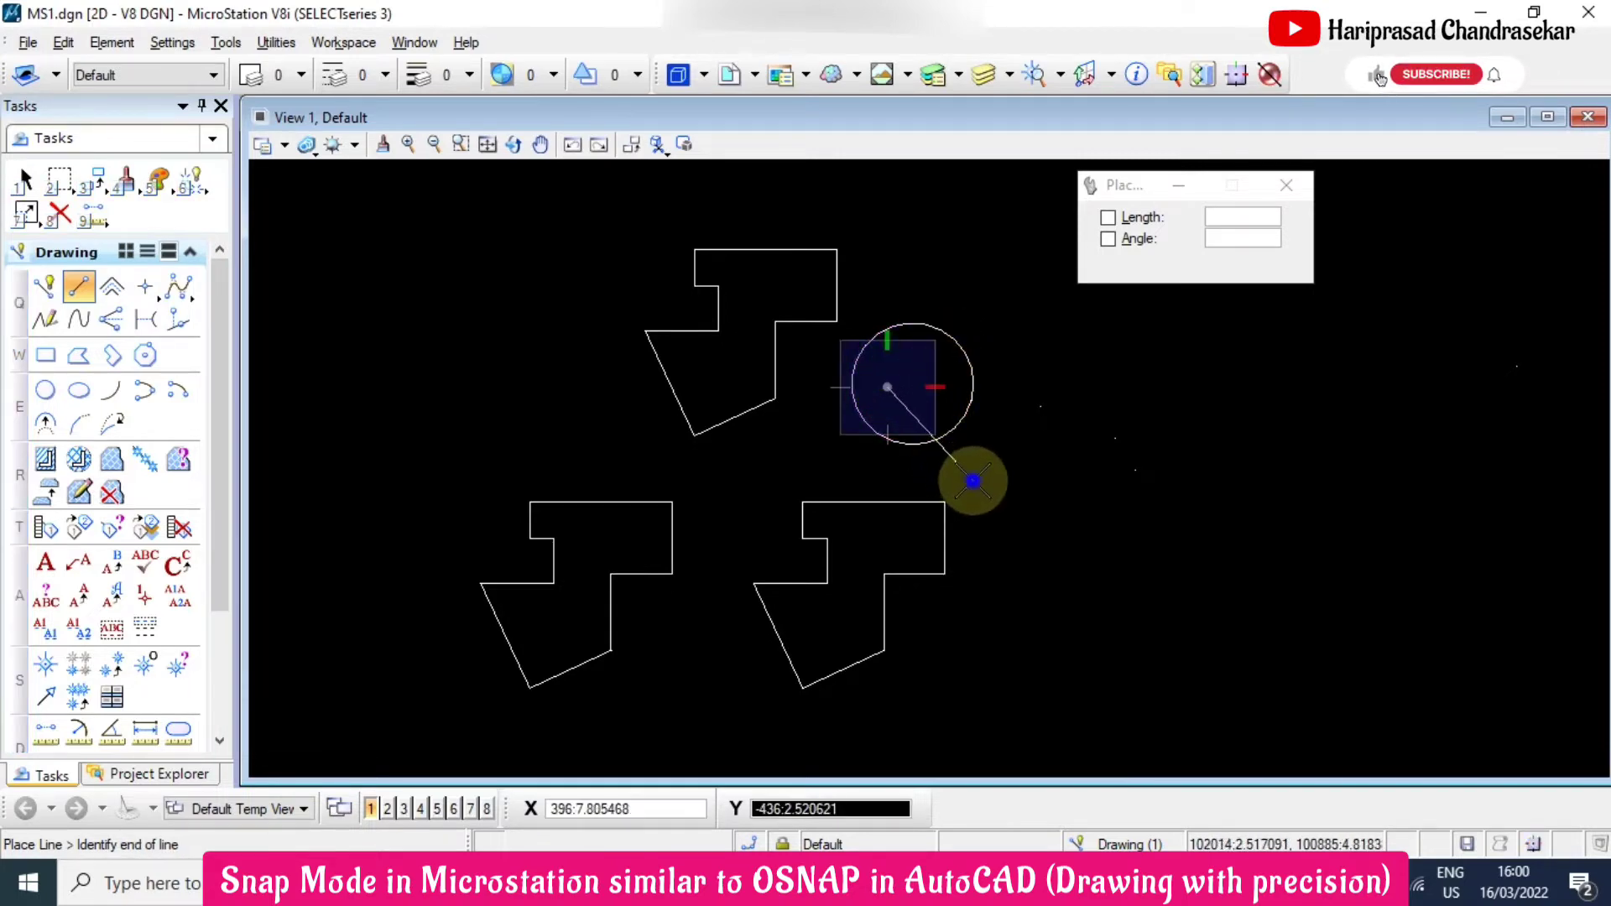
right_click(959, 510)
click(750, 843)
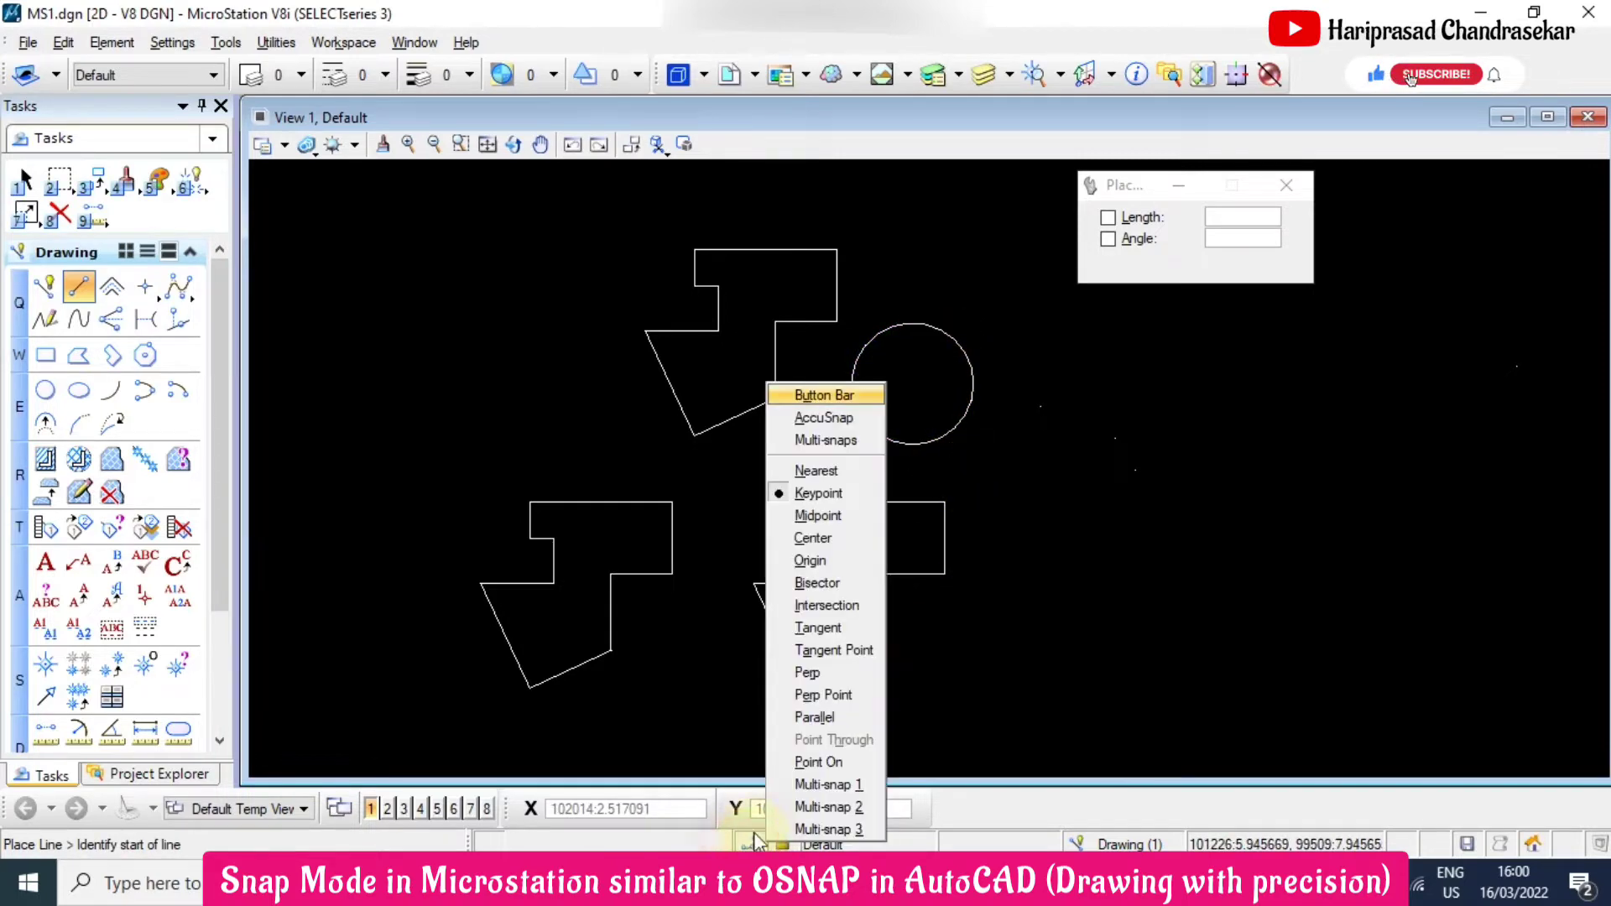
click(827, 538)
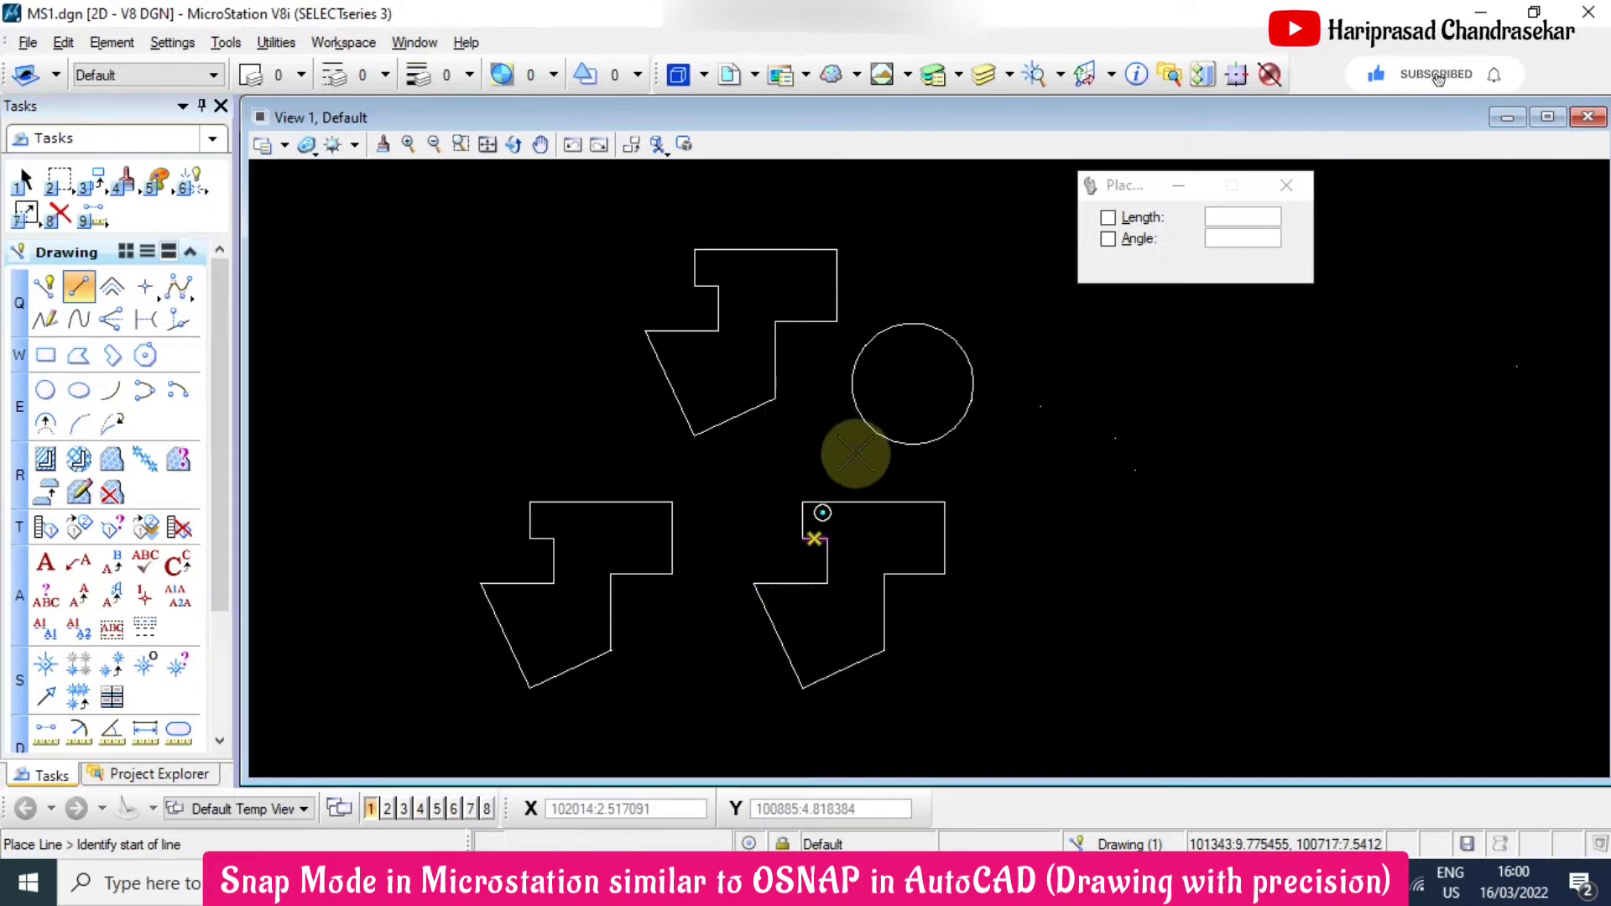
click(914, 379)
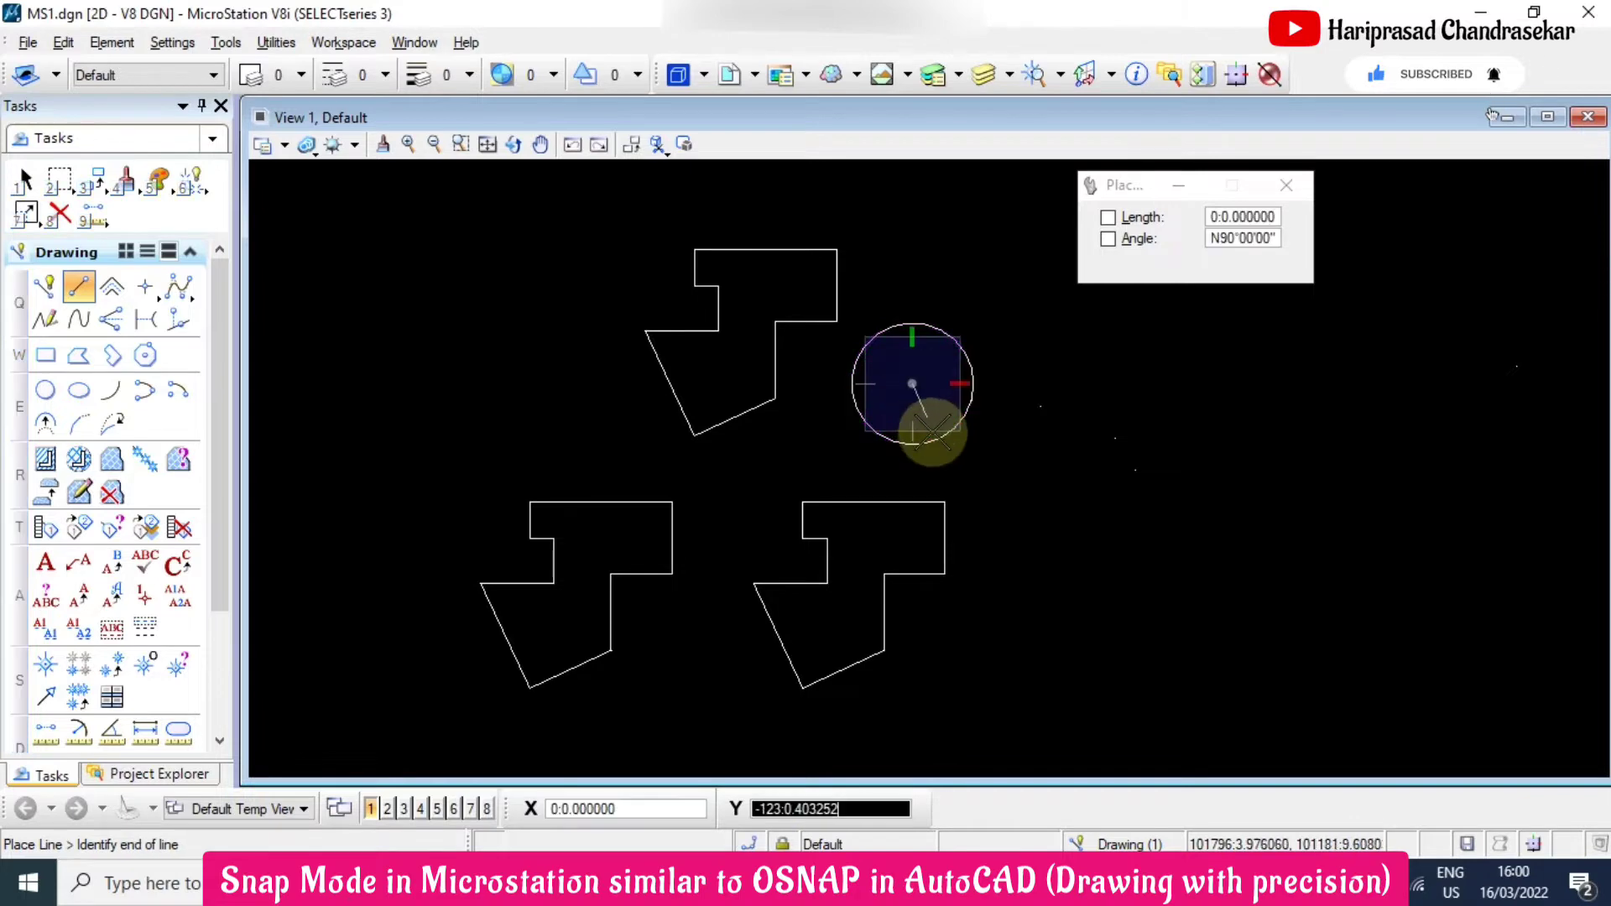
click(1027, 469)
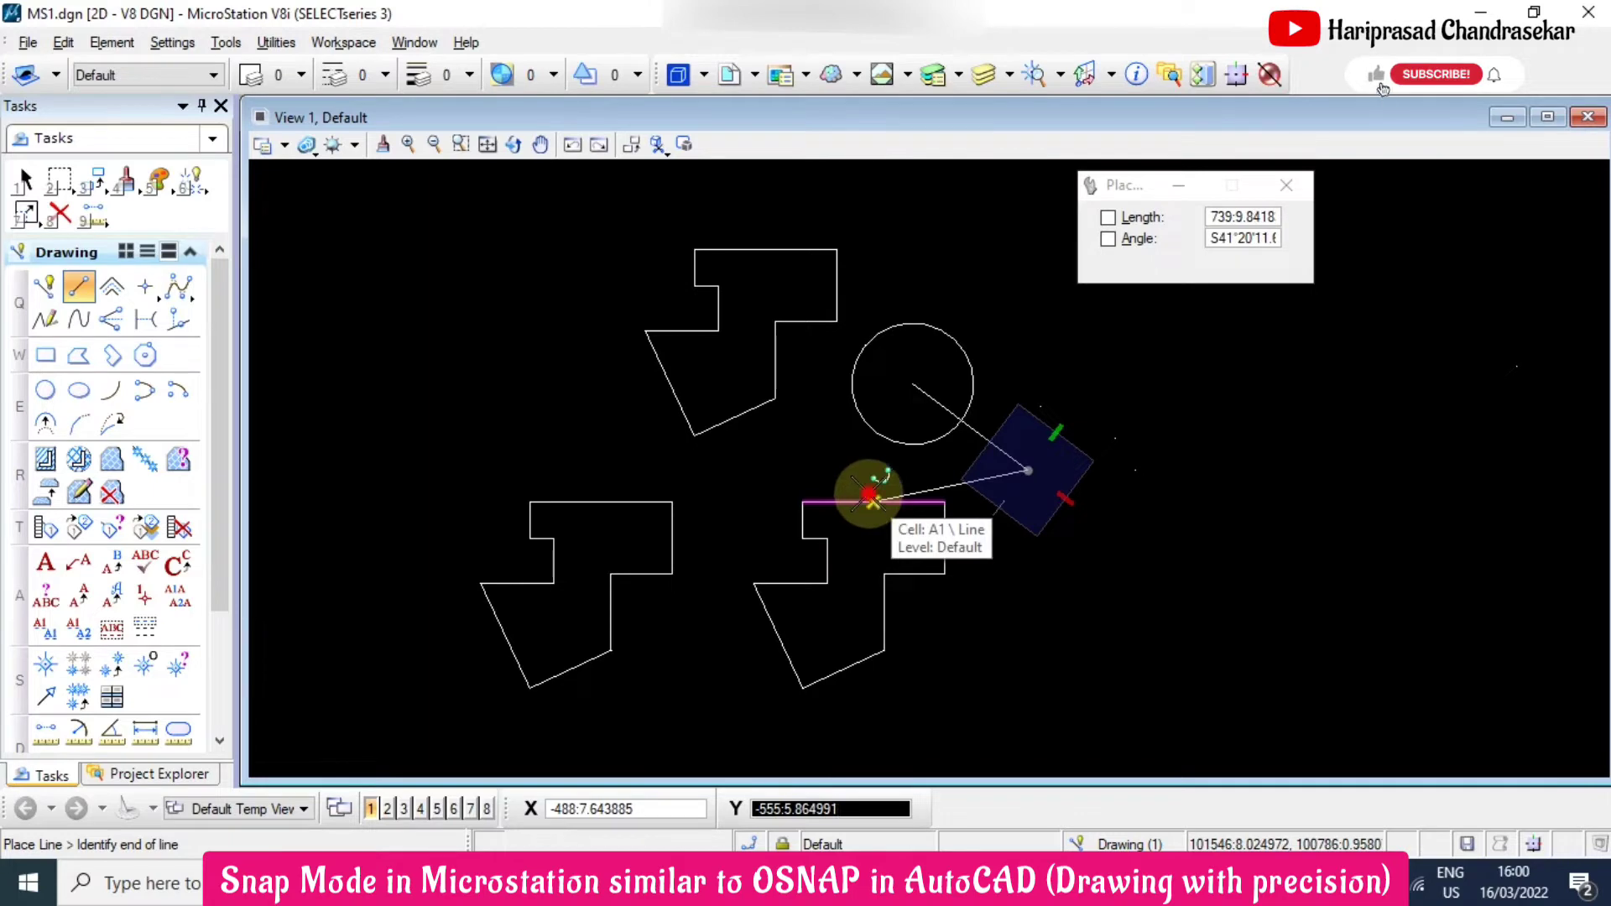
click(872, 502)
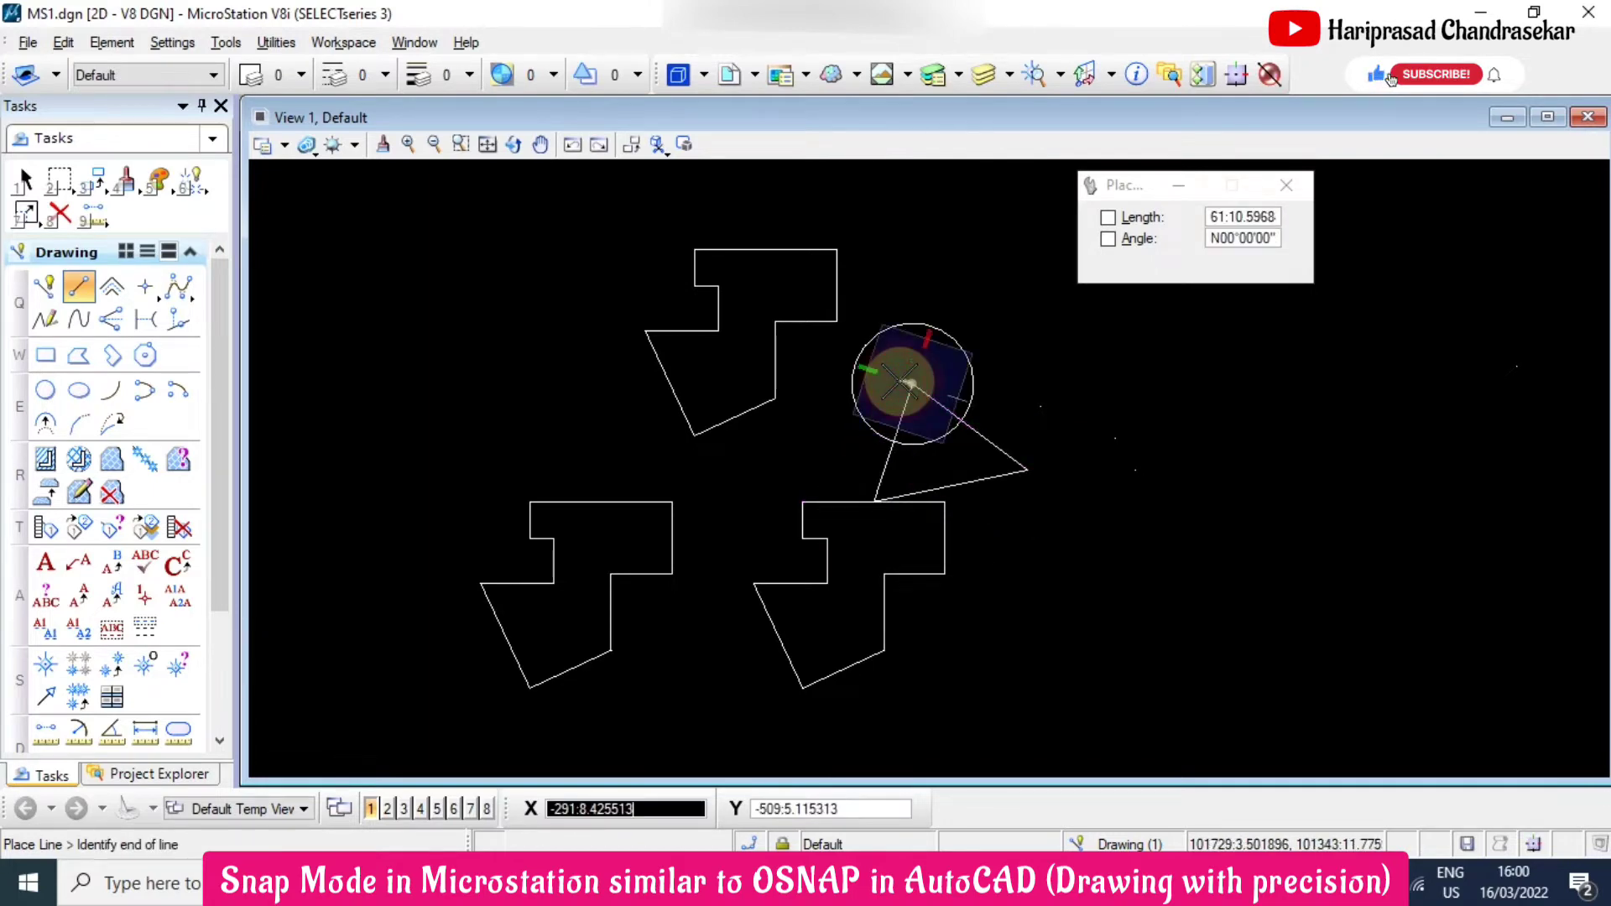
click(901, 382)
right_click(1050, 400)
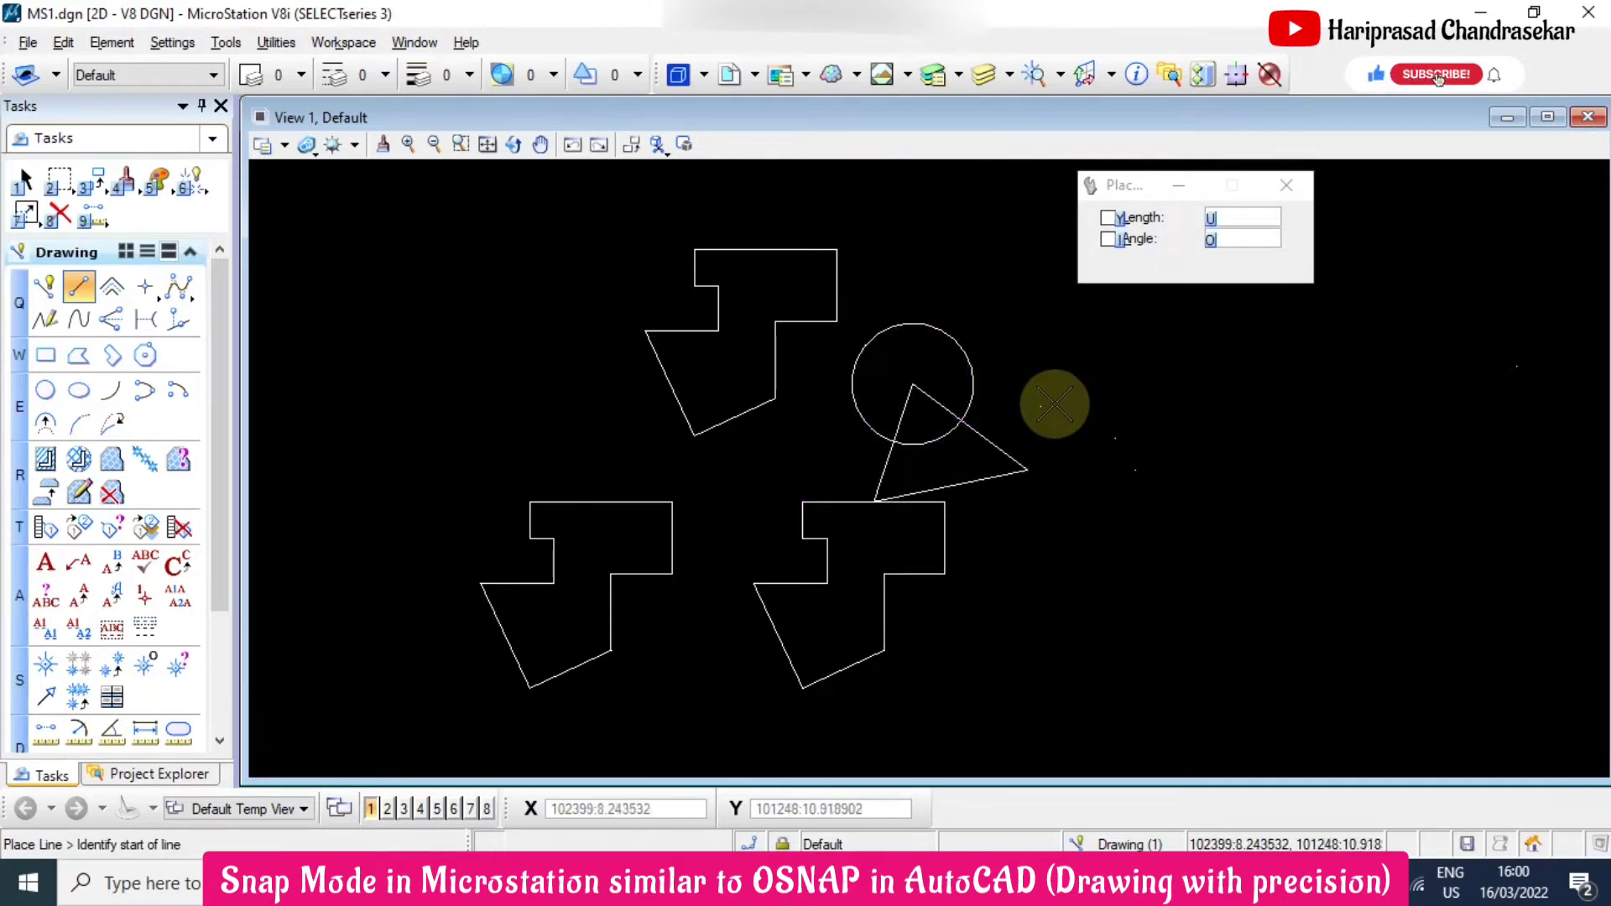
right_click(1054, 405)
Show the snap modes as a button bar, dock it at the top, then float it vertically beside the drawing
click(749, 843)
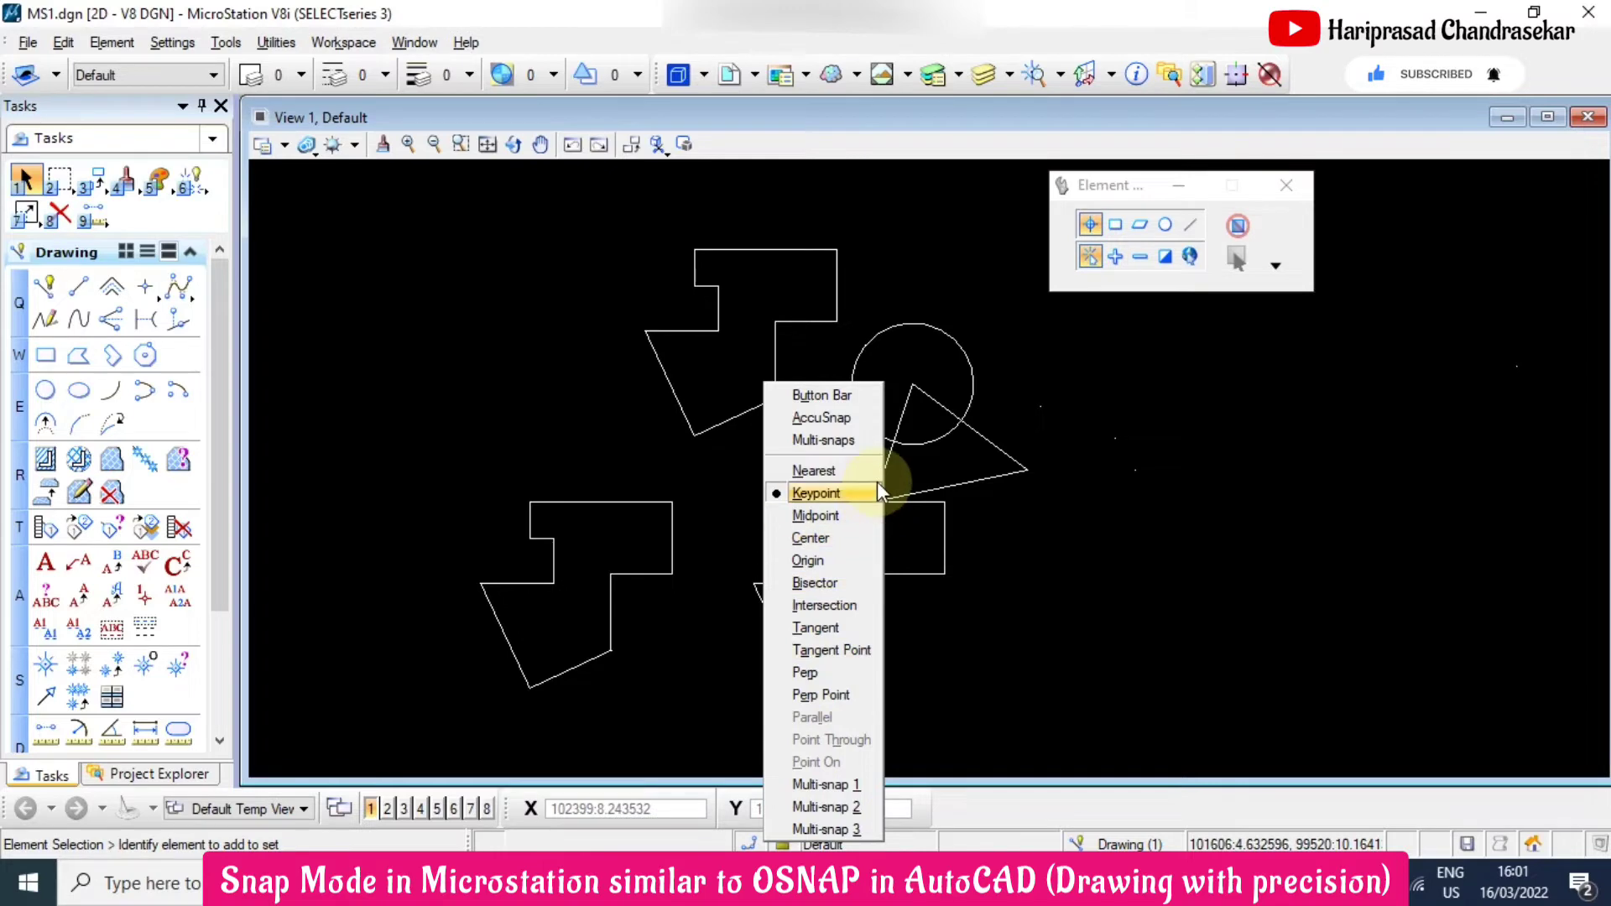
click(838, 394)
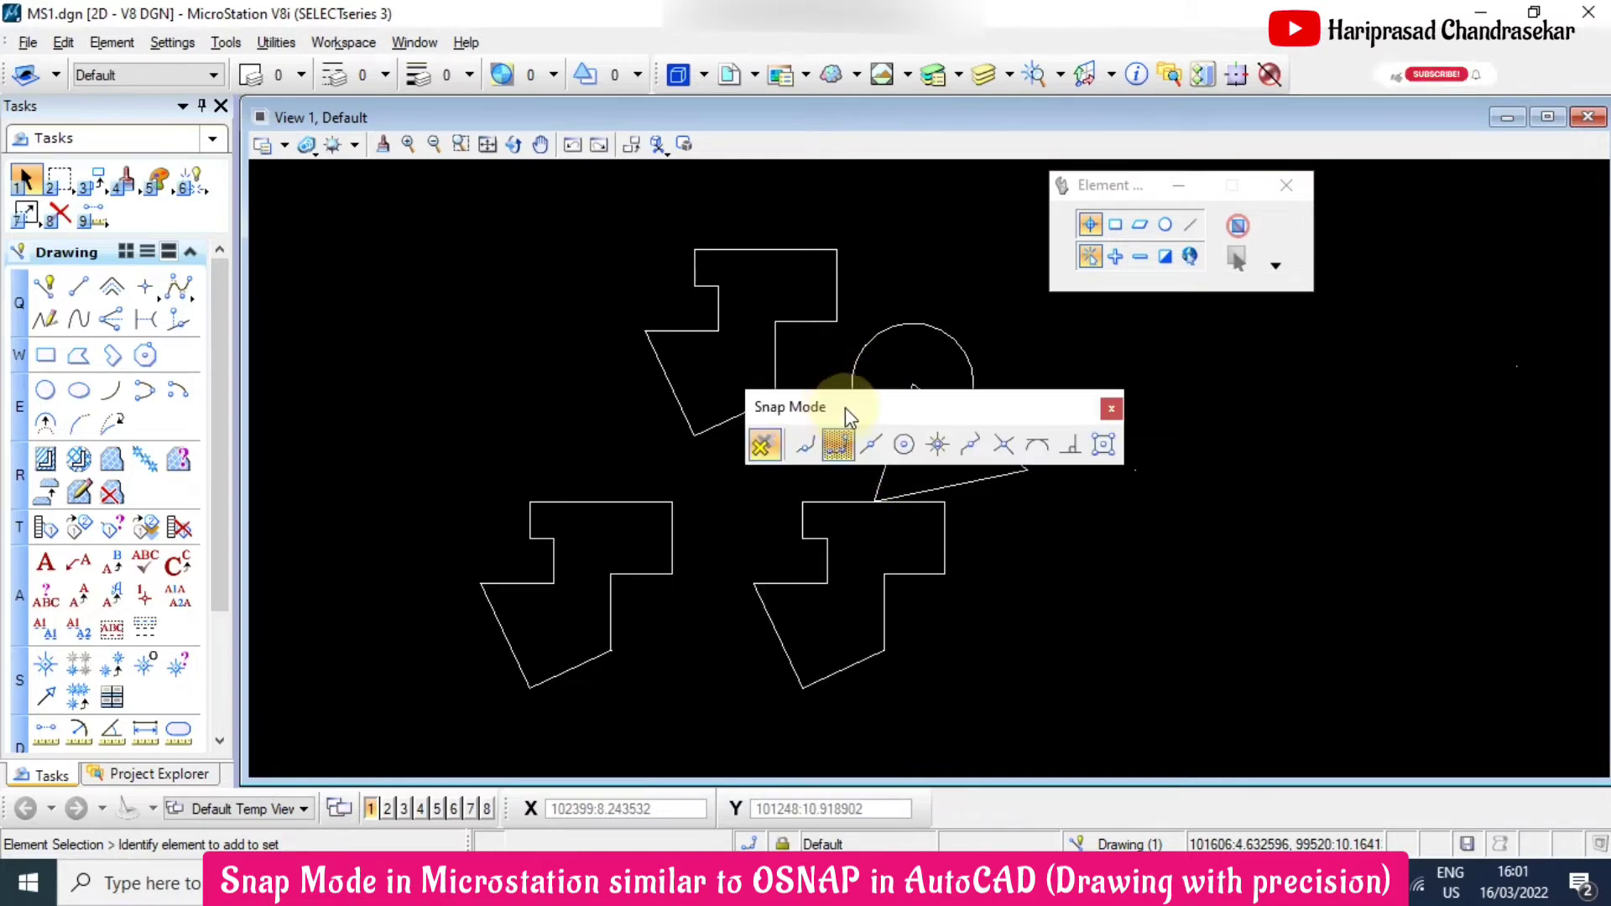
drag(867, 406, 1099, 74)
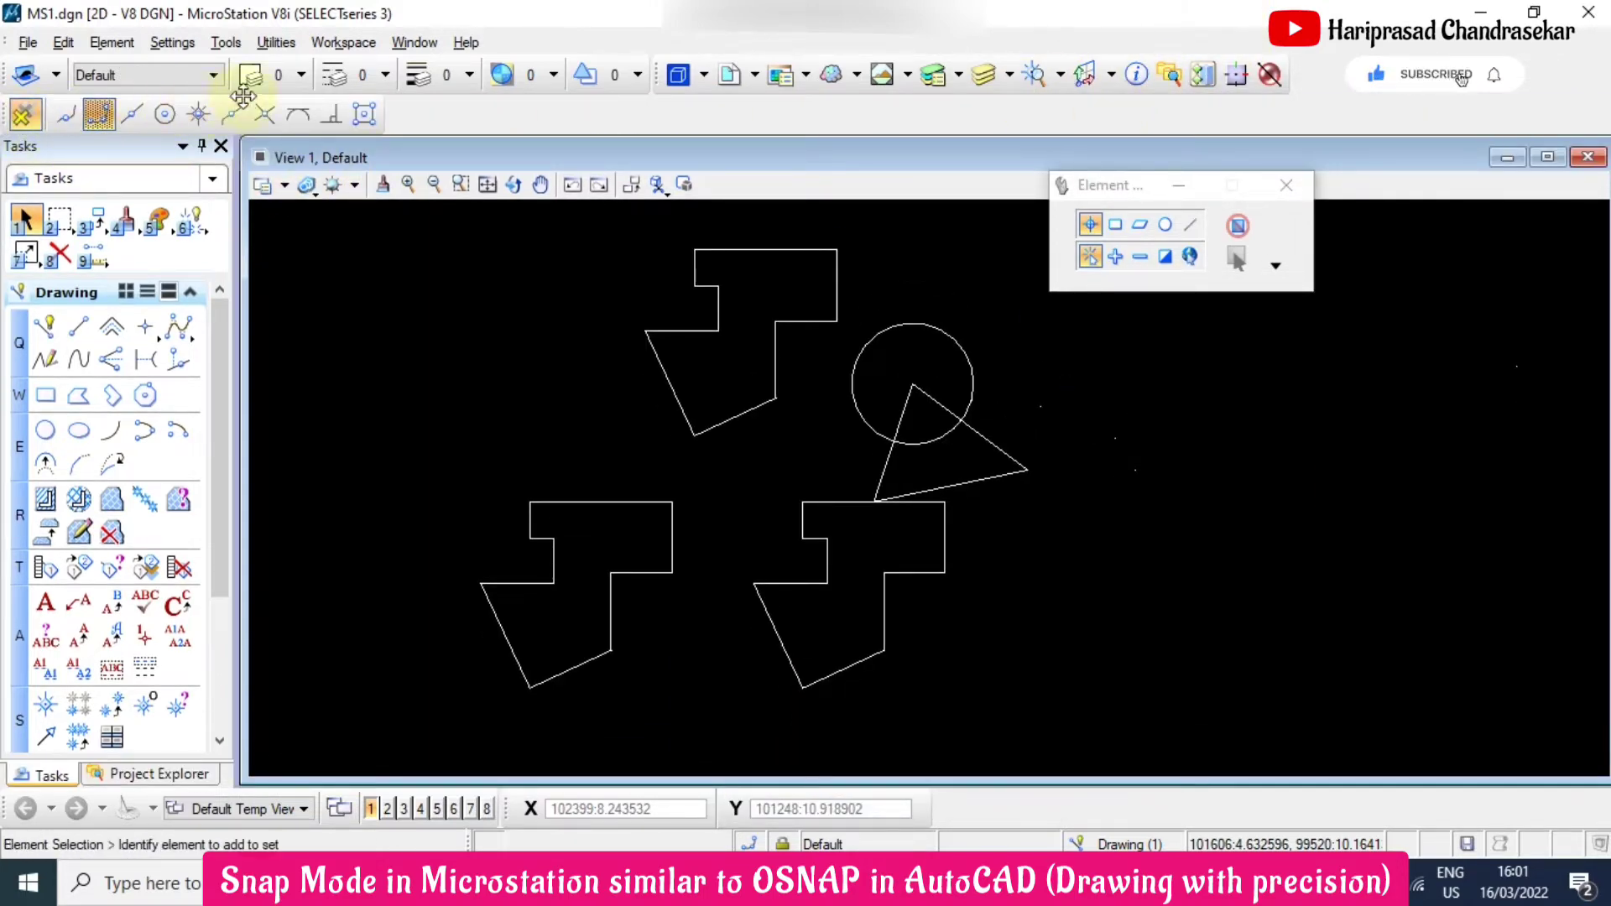
click(753, 842)
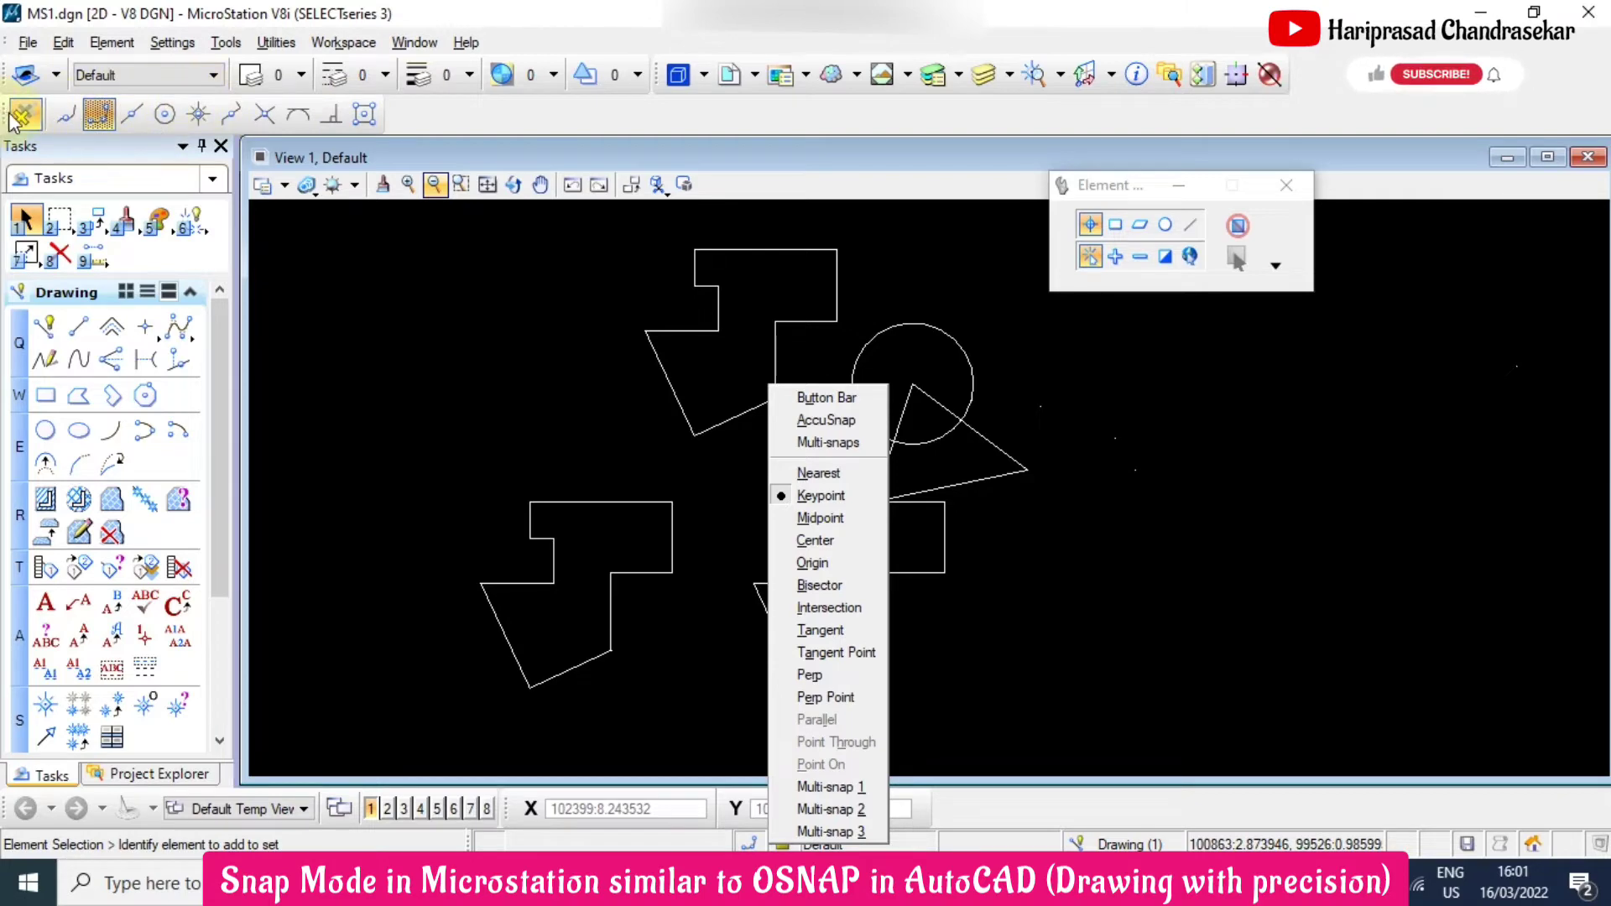
drag(13, 119, 344, 271)
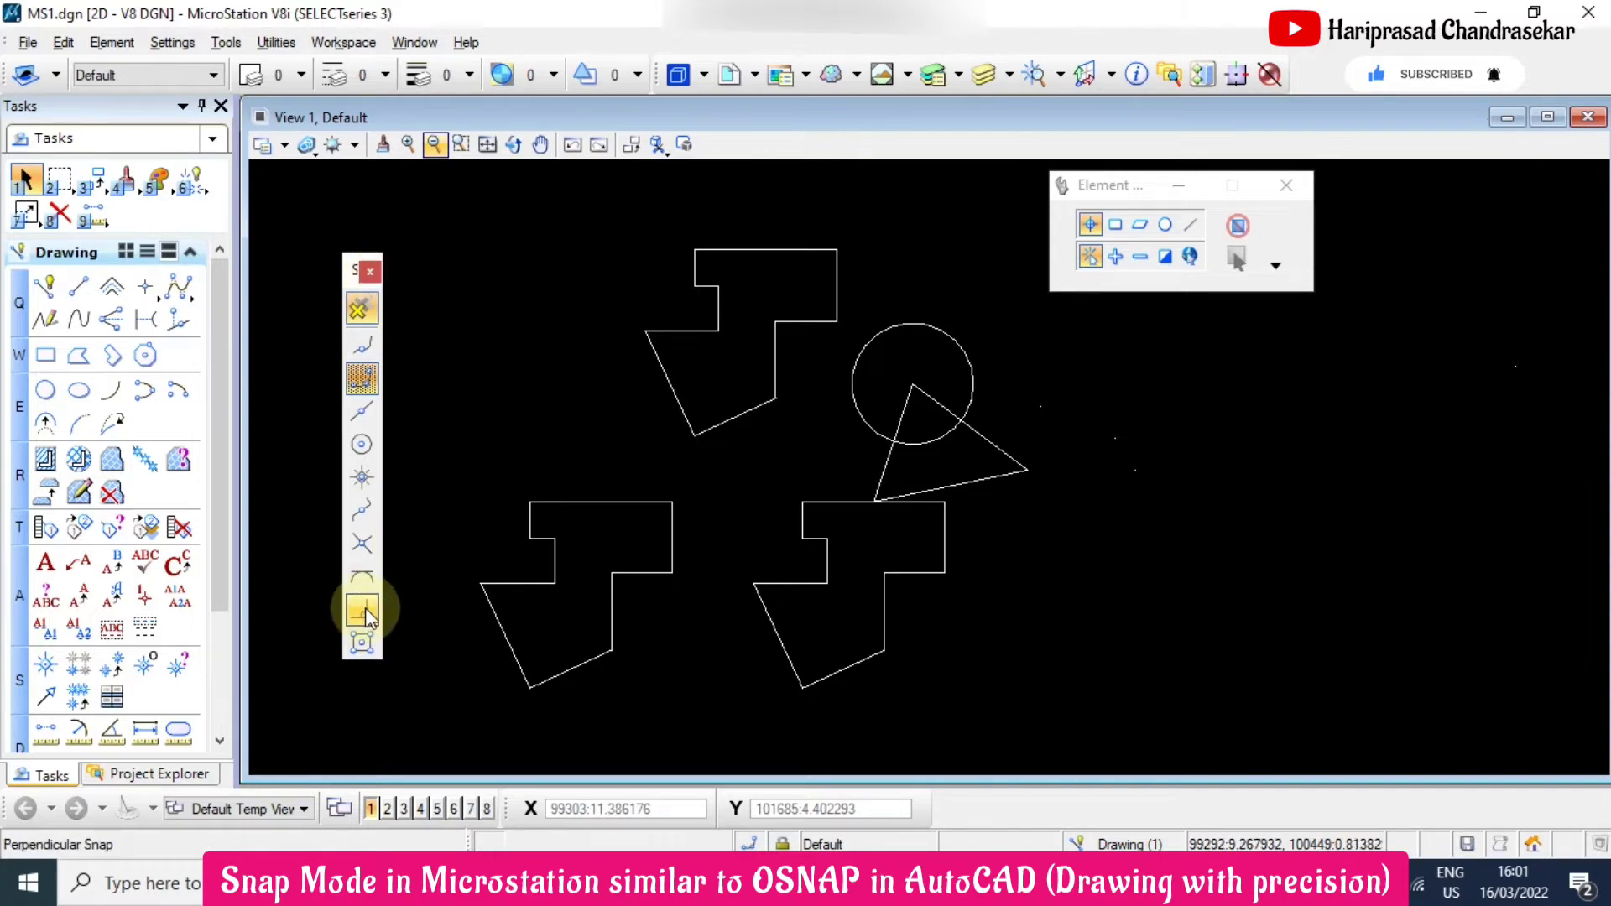
click(78, 286)
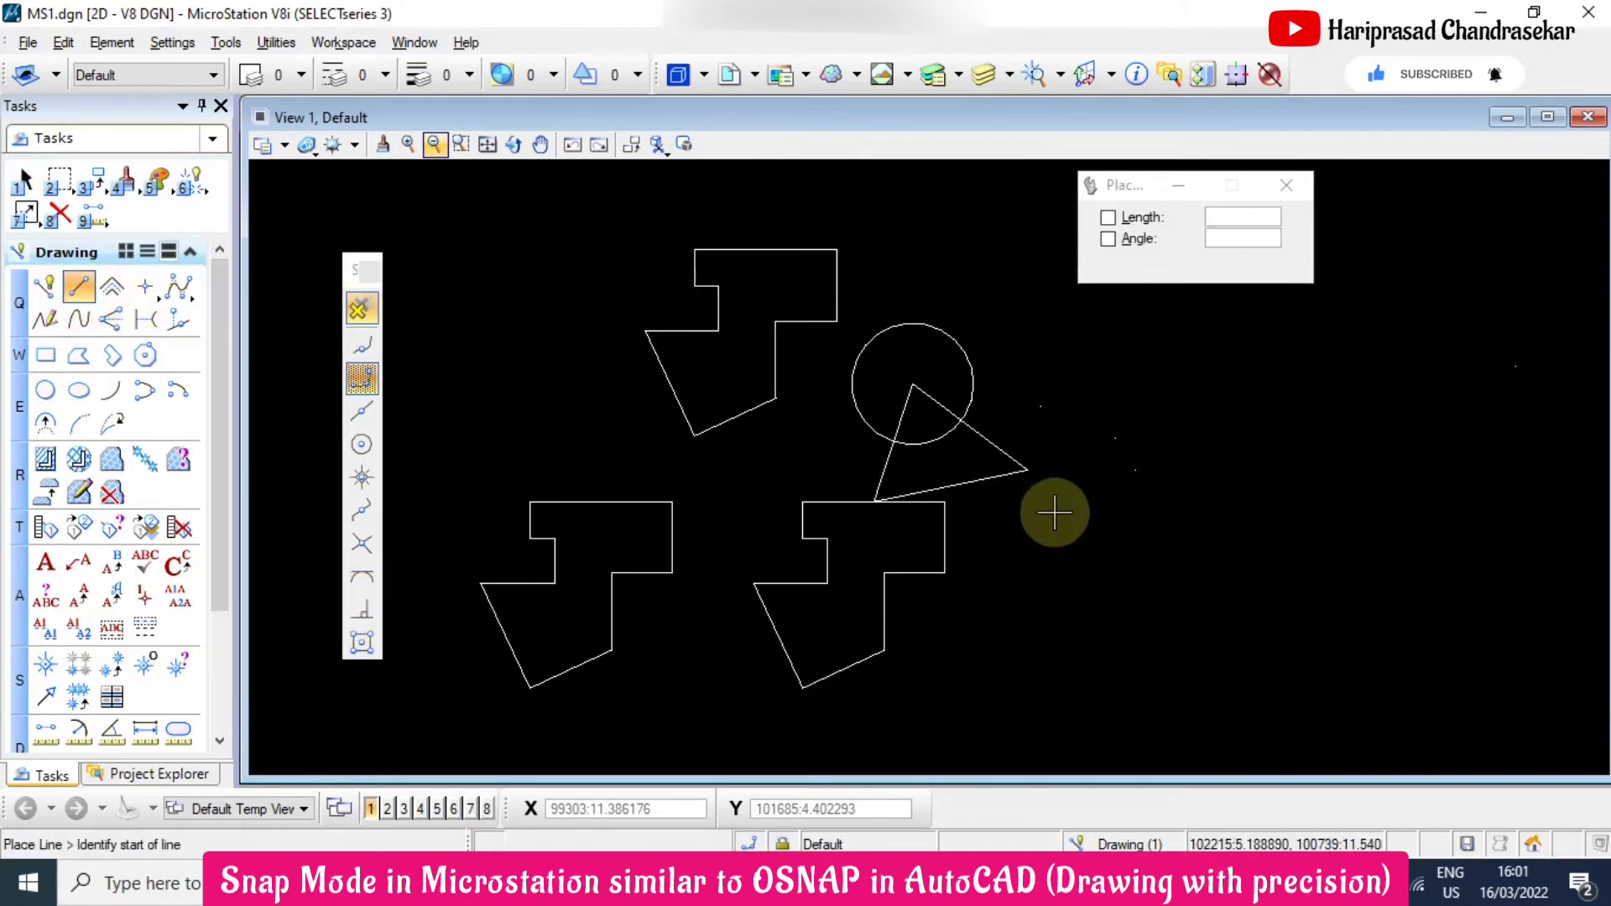
Place the line figure's vertices to the right of the triangle, working toward the slanted side
scroll(978, 438, up, 4)
scroll(946, 414, down, 3)
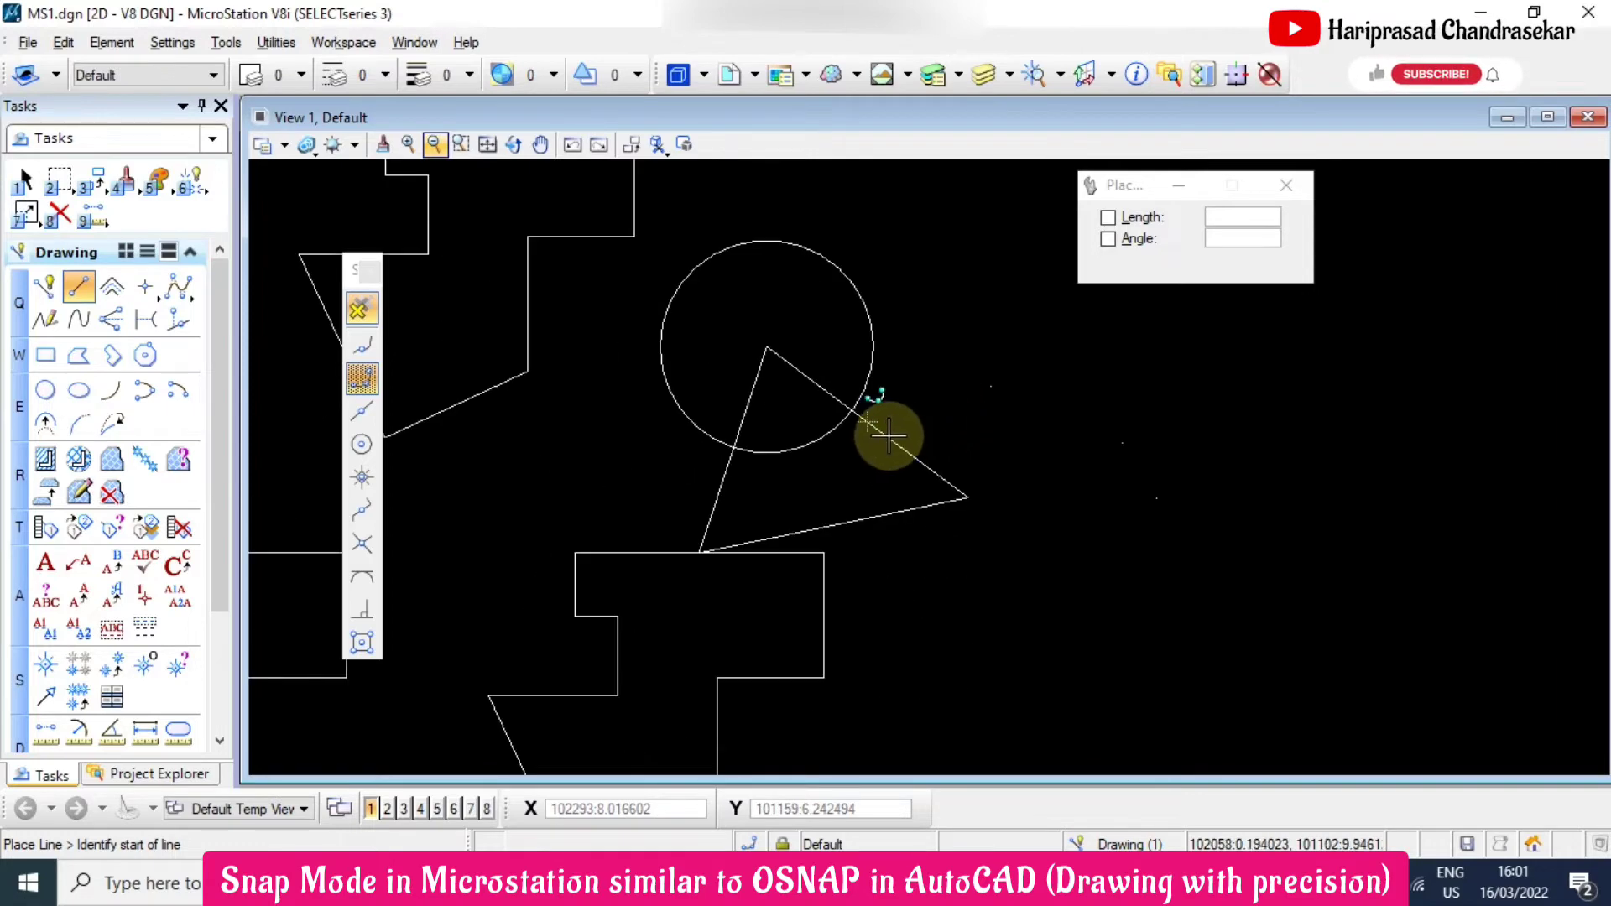
scroll(887, 434, up, 2)
scroll(1085, 534, down, 2)
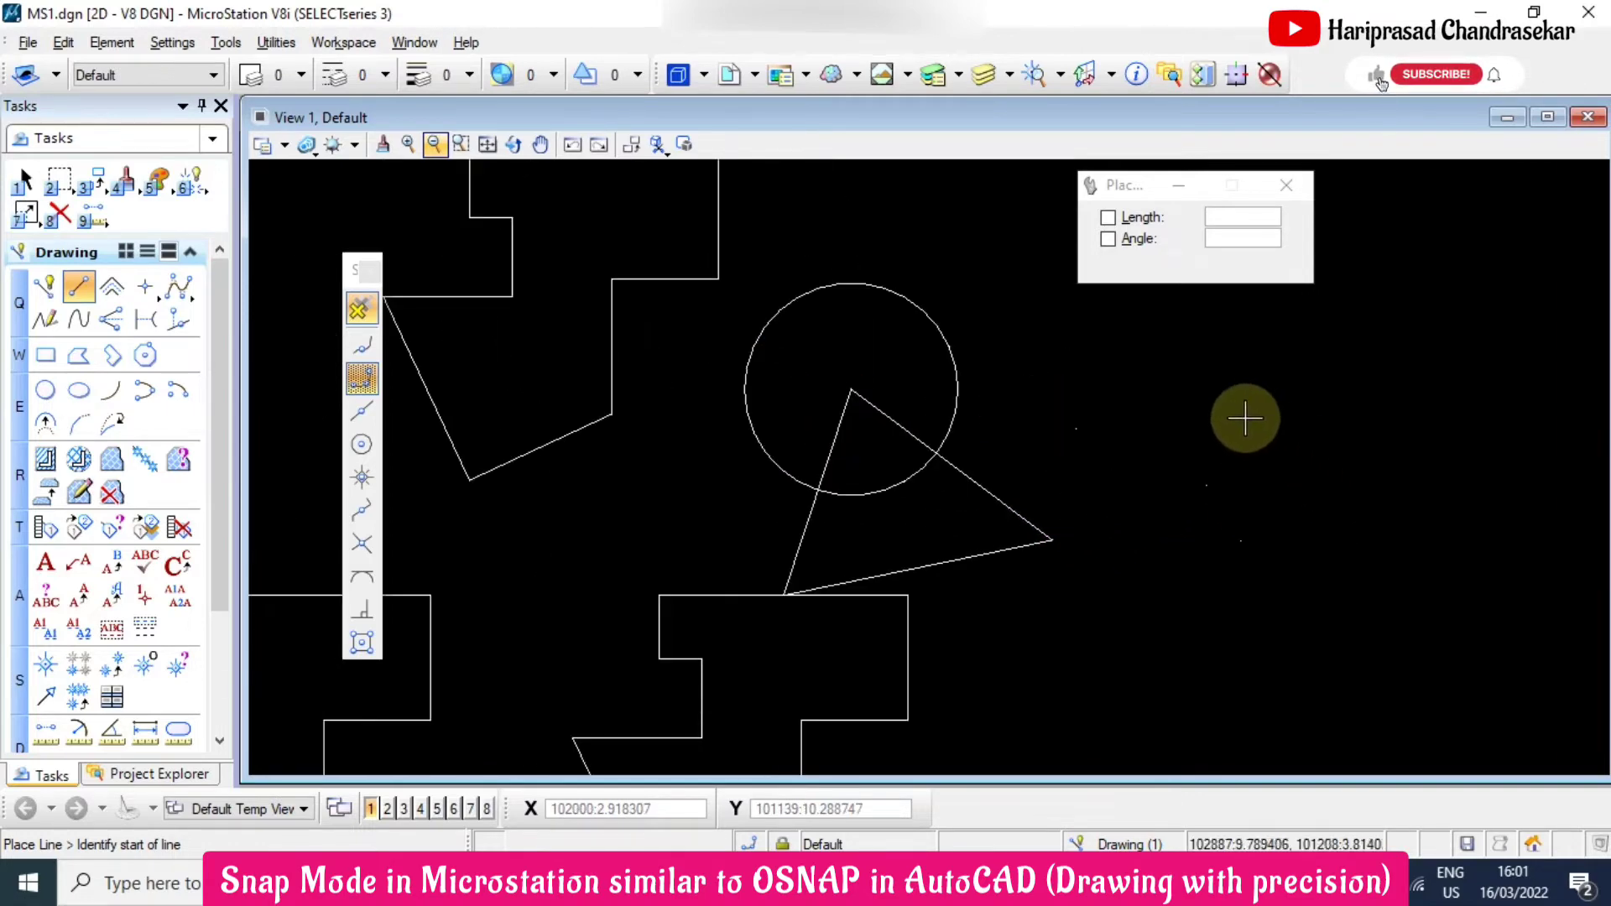
click(1245, 417)
click(1155, 580)
click(1304, 567)
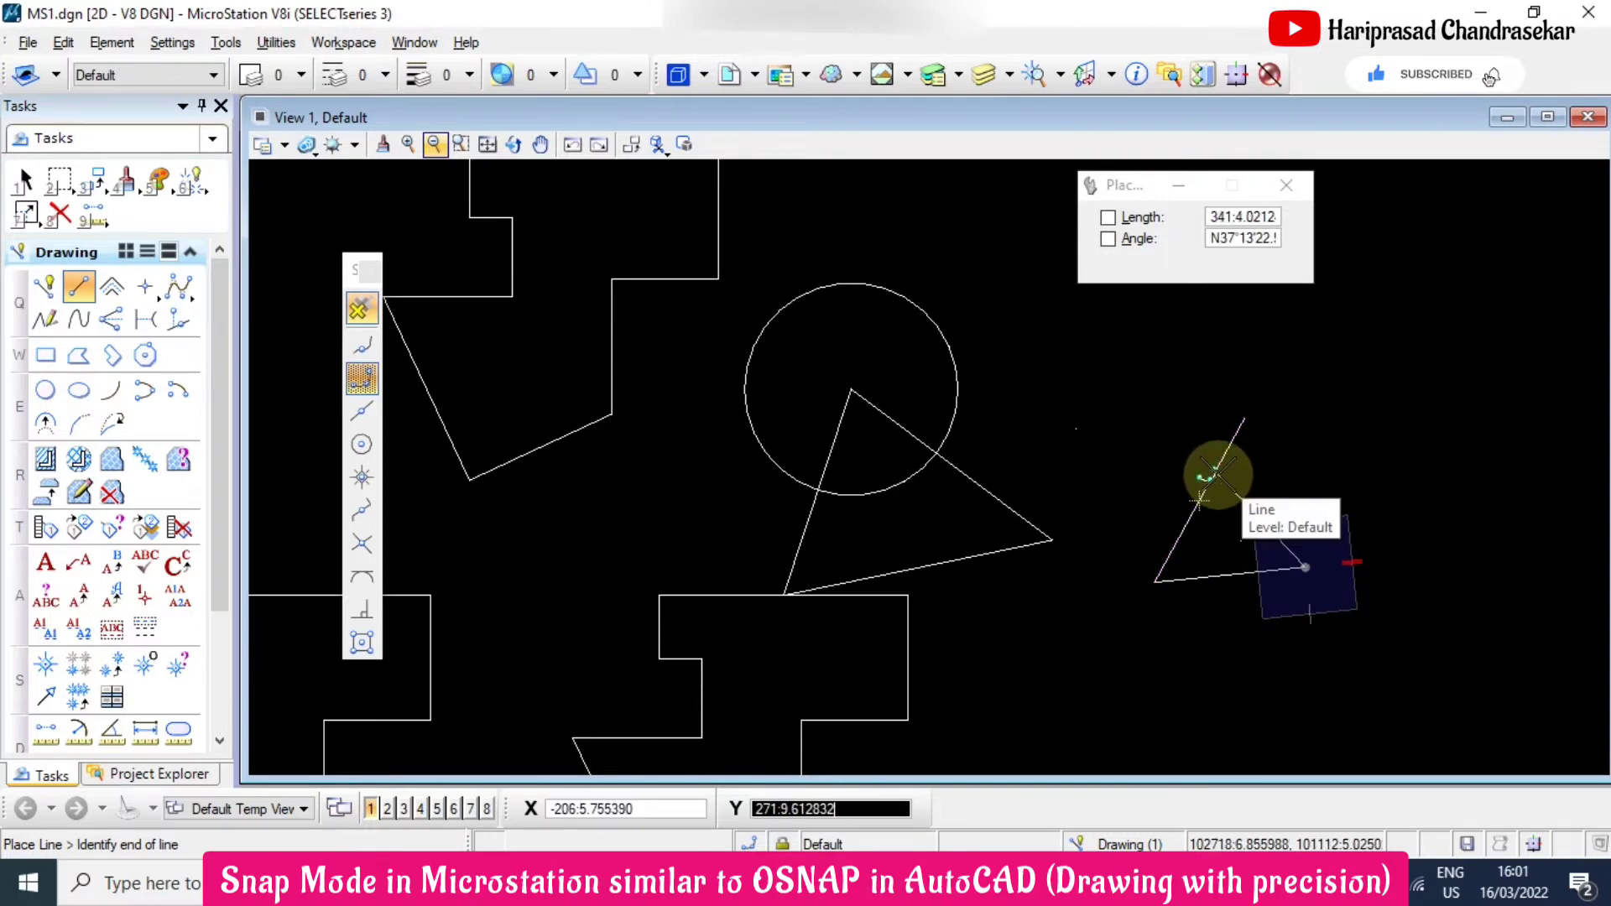
click(1275, 524)
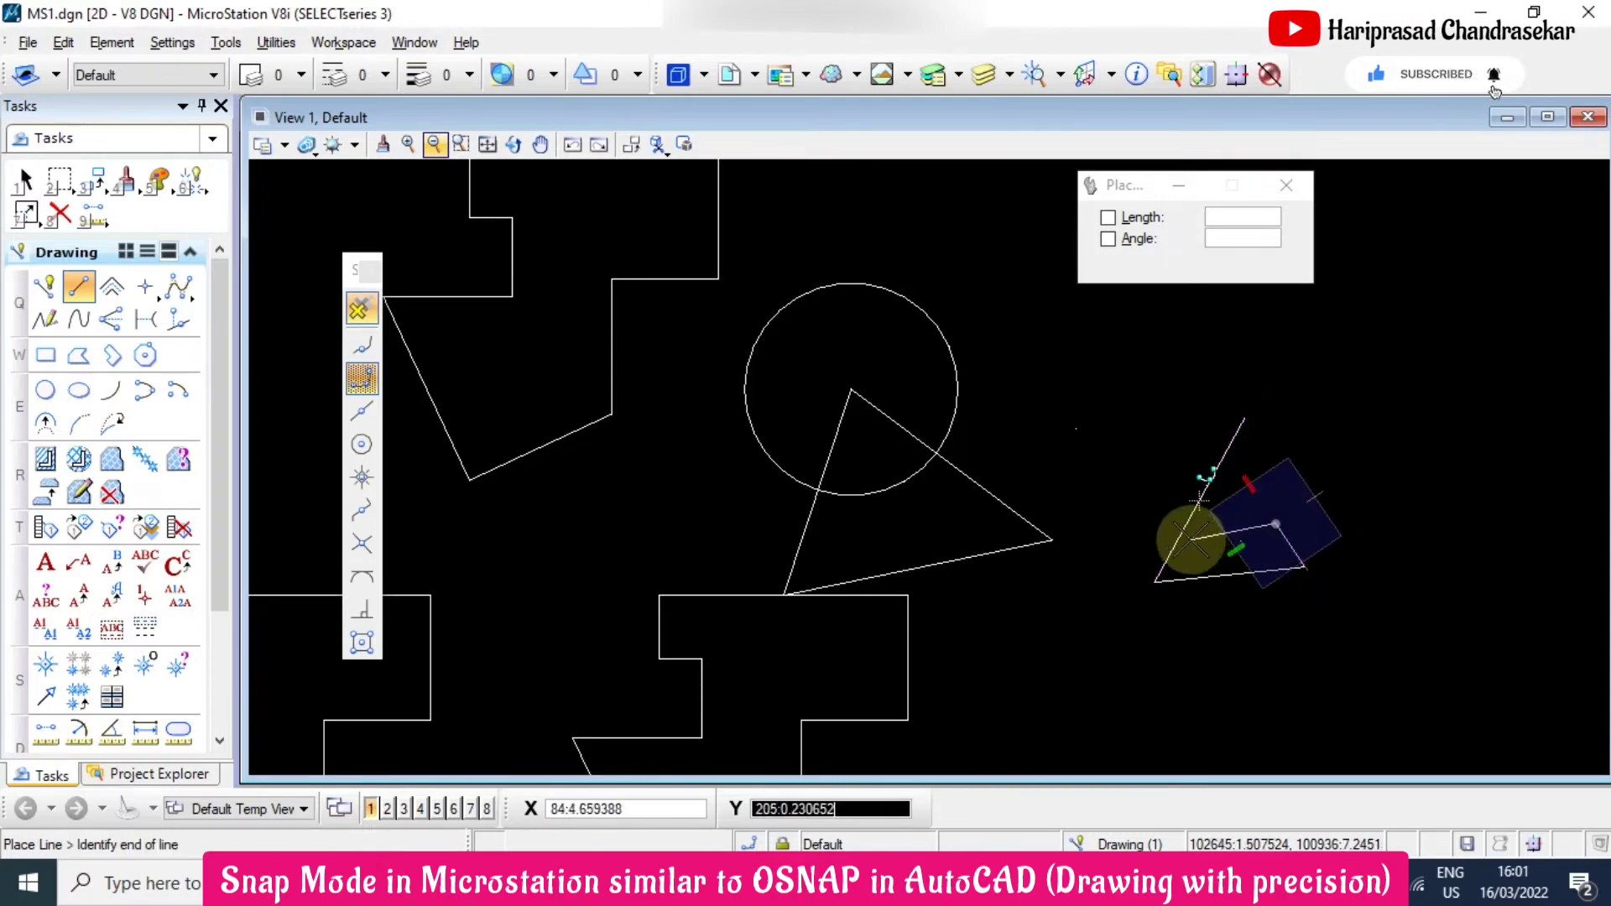
Turn on Perpendicular snap and end the line at a right angle to the slanted side
scroll(1198, 526, up, 3)
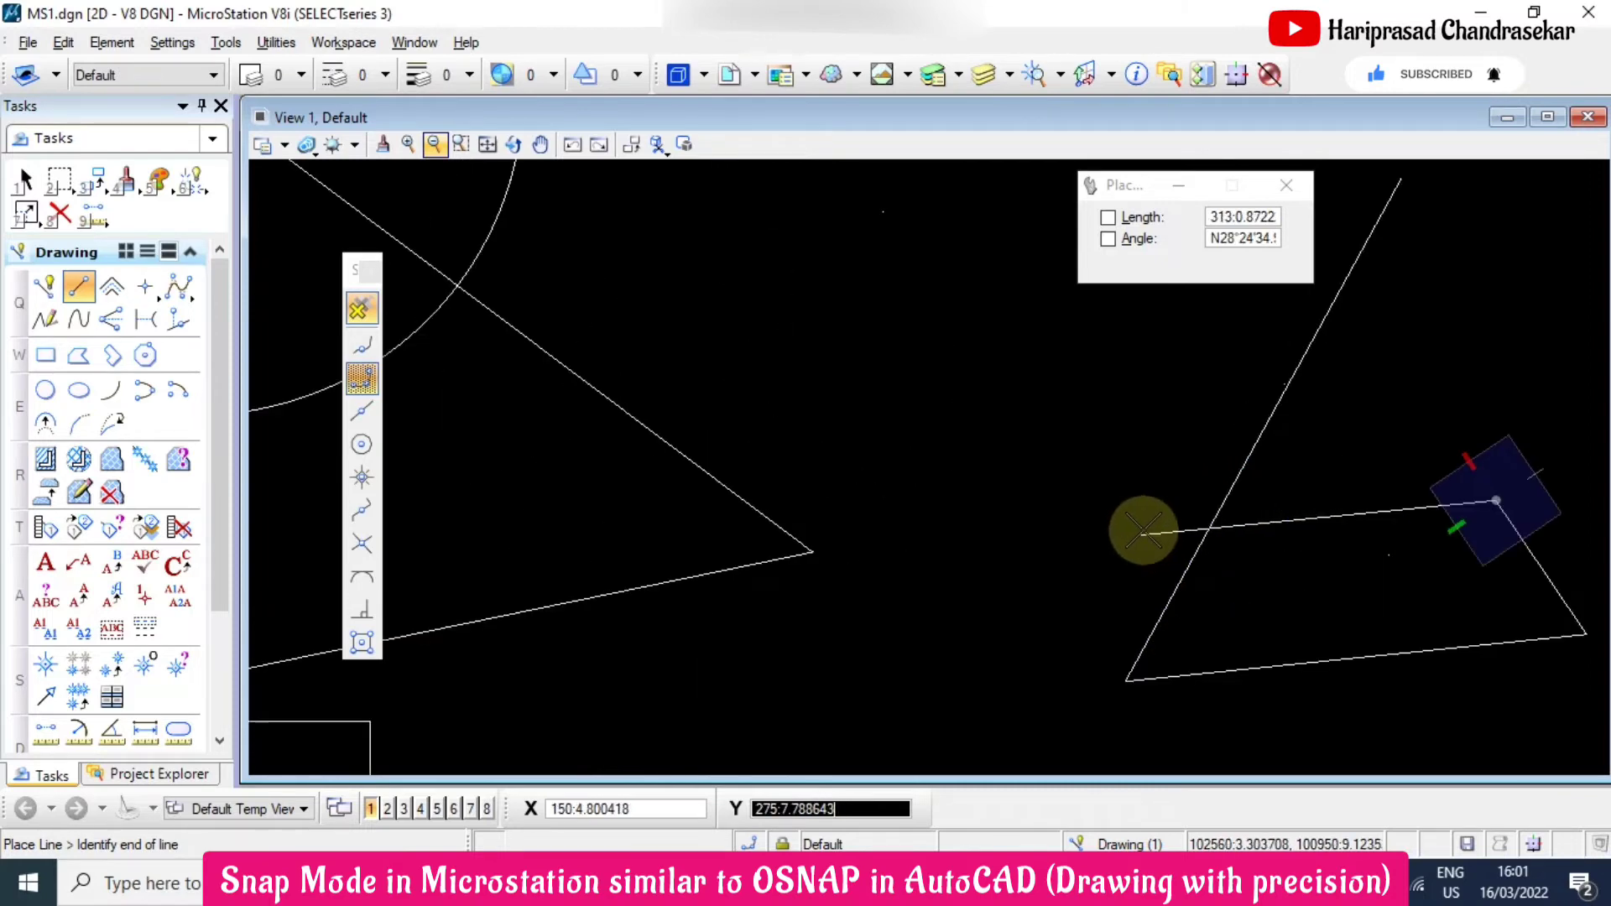
scroll(1141, 437, down, 3)
click(361, 609)
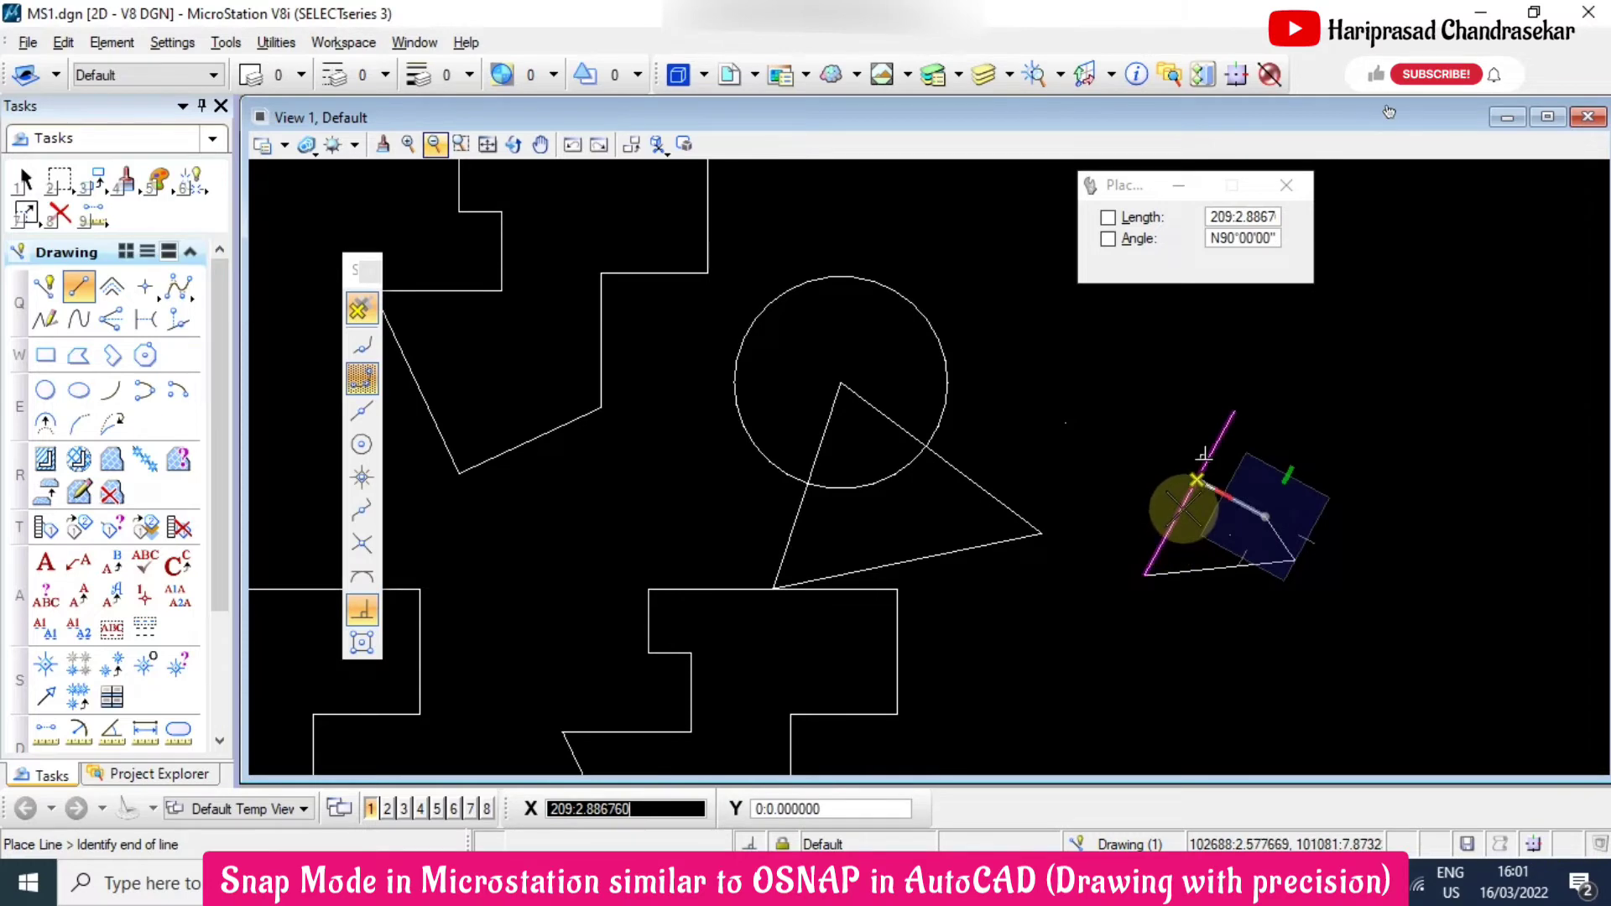
scroll(1202, 458, up, 4)
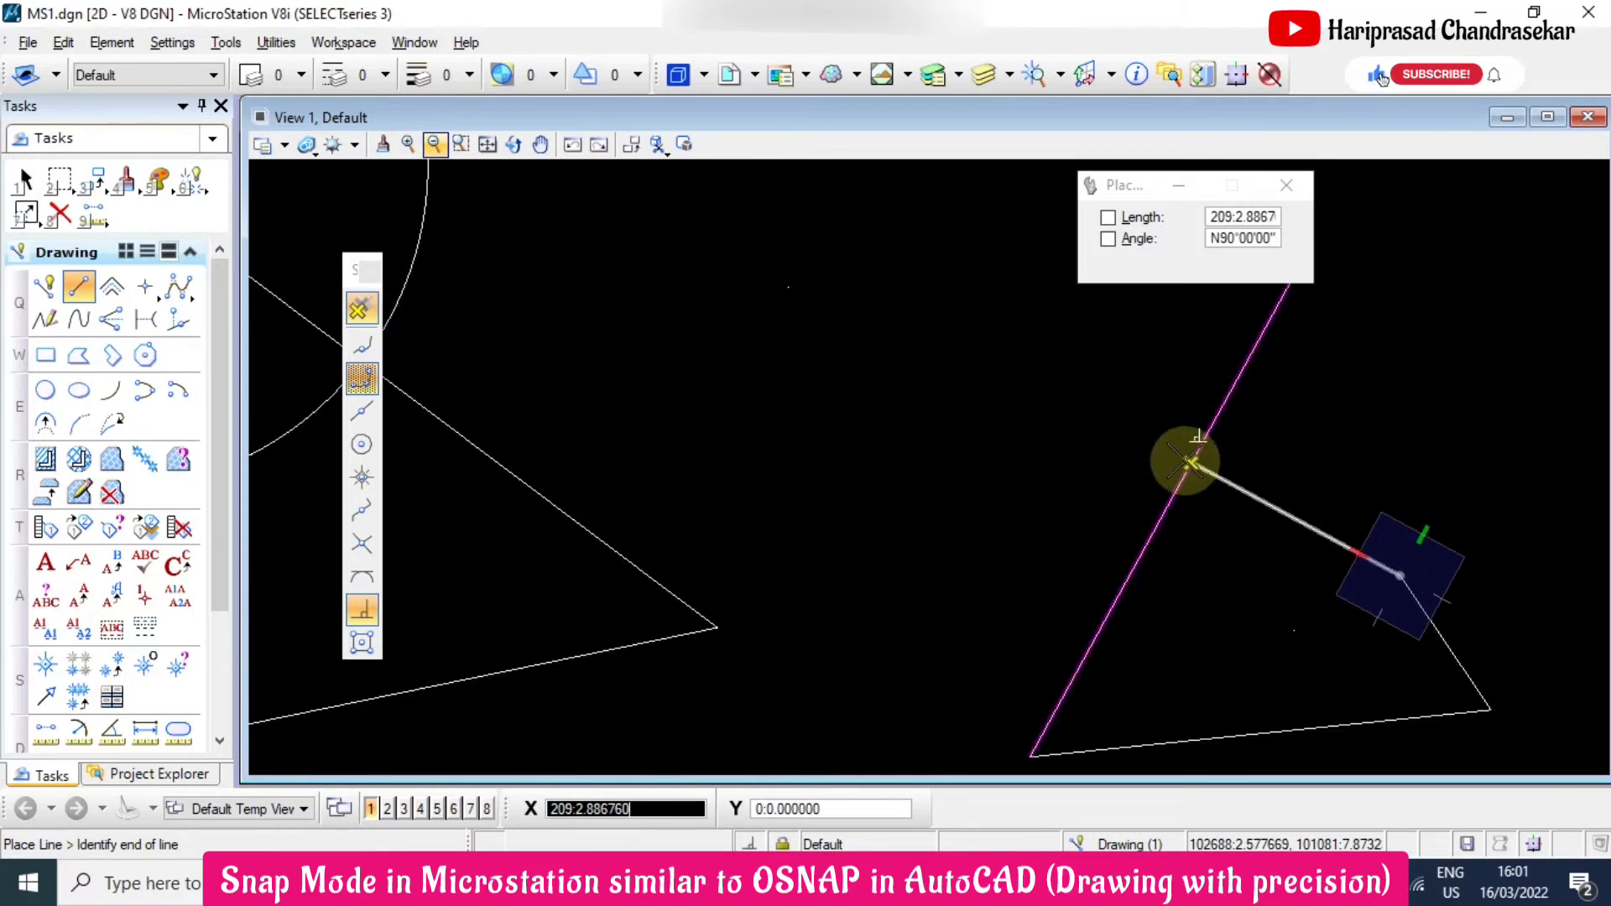
click(1191, 462)
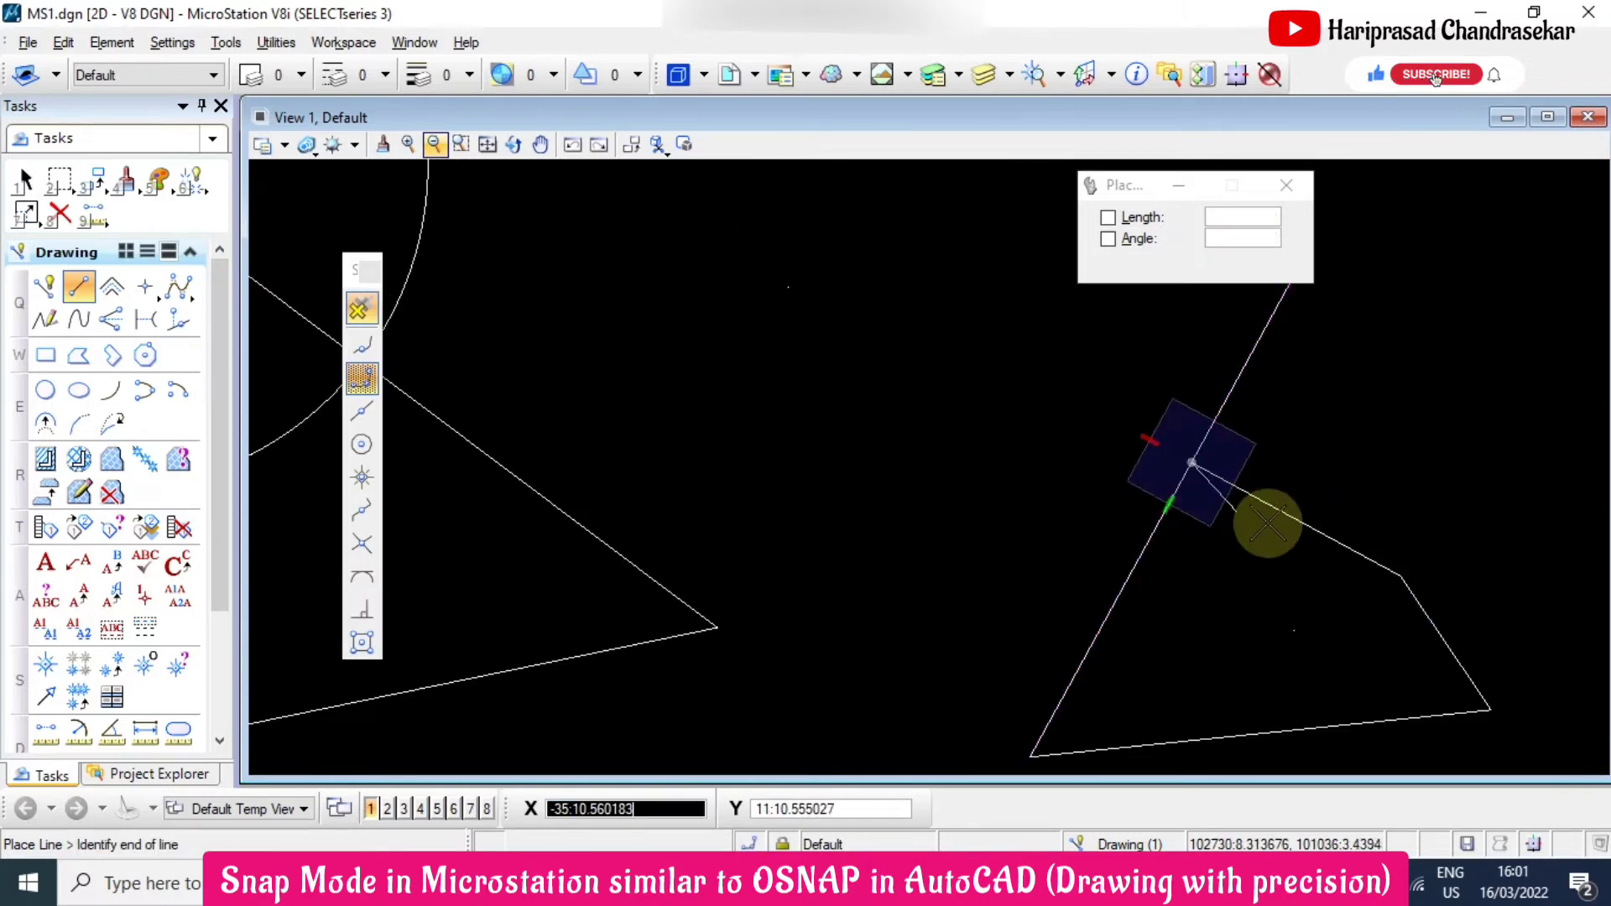
right_click(1201, 658)
scroll(1216, 503, down, 4)
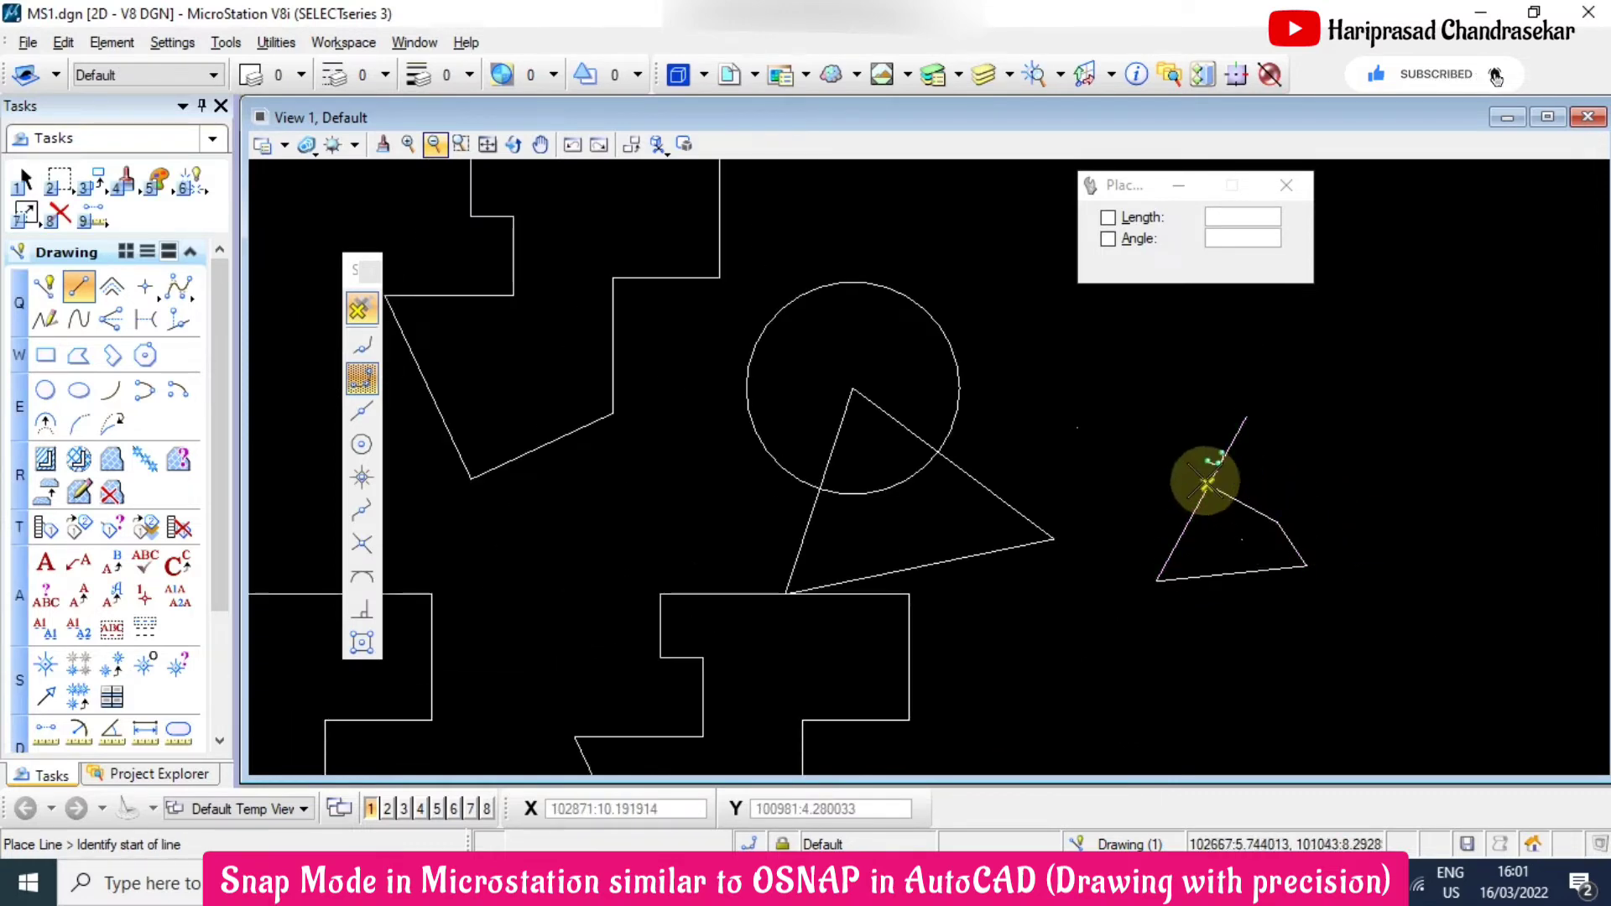
scroll(1197, 475, up, 4)
scroll(1162, 435, down, 2)
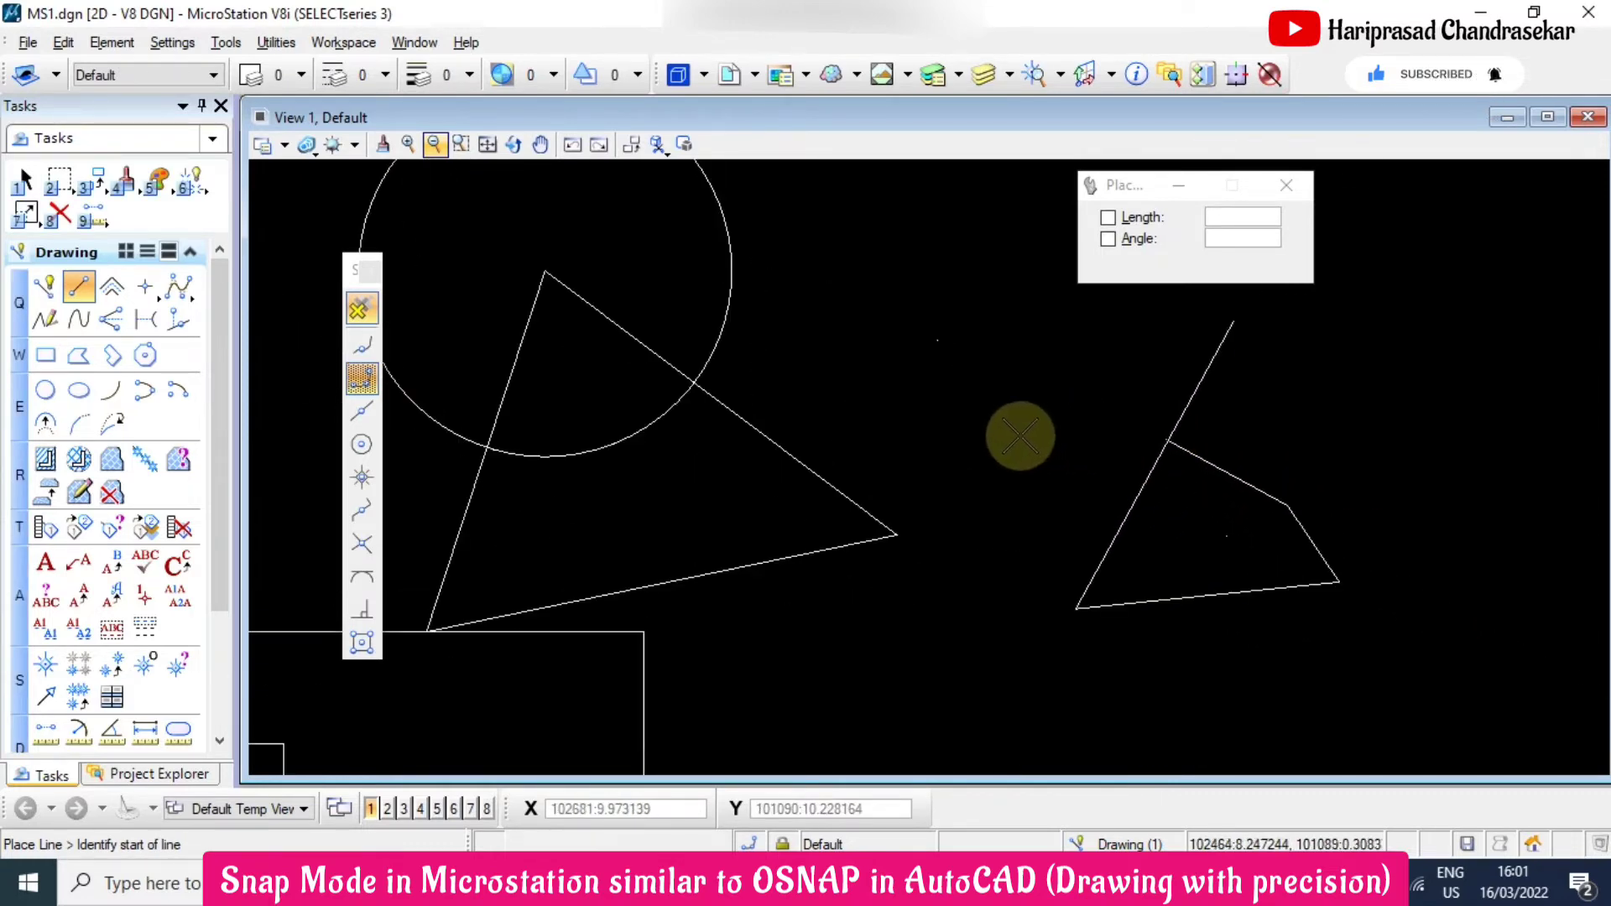
Close the floating Snap Mode bar and open the AccuSnap settings from the status-bar snap menu
click(366, 267)
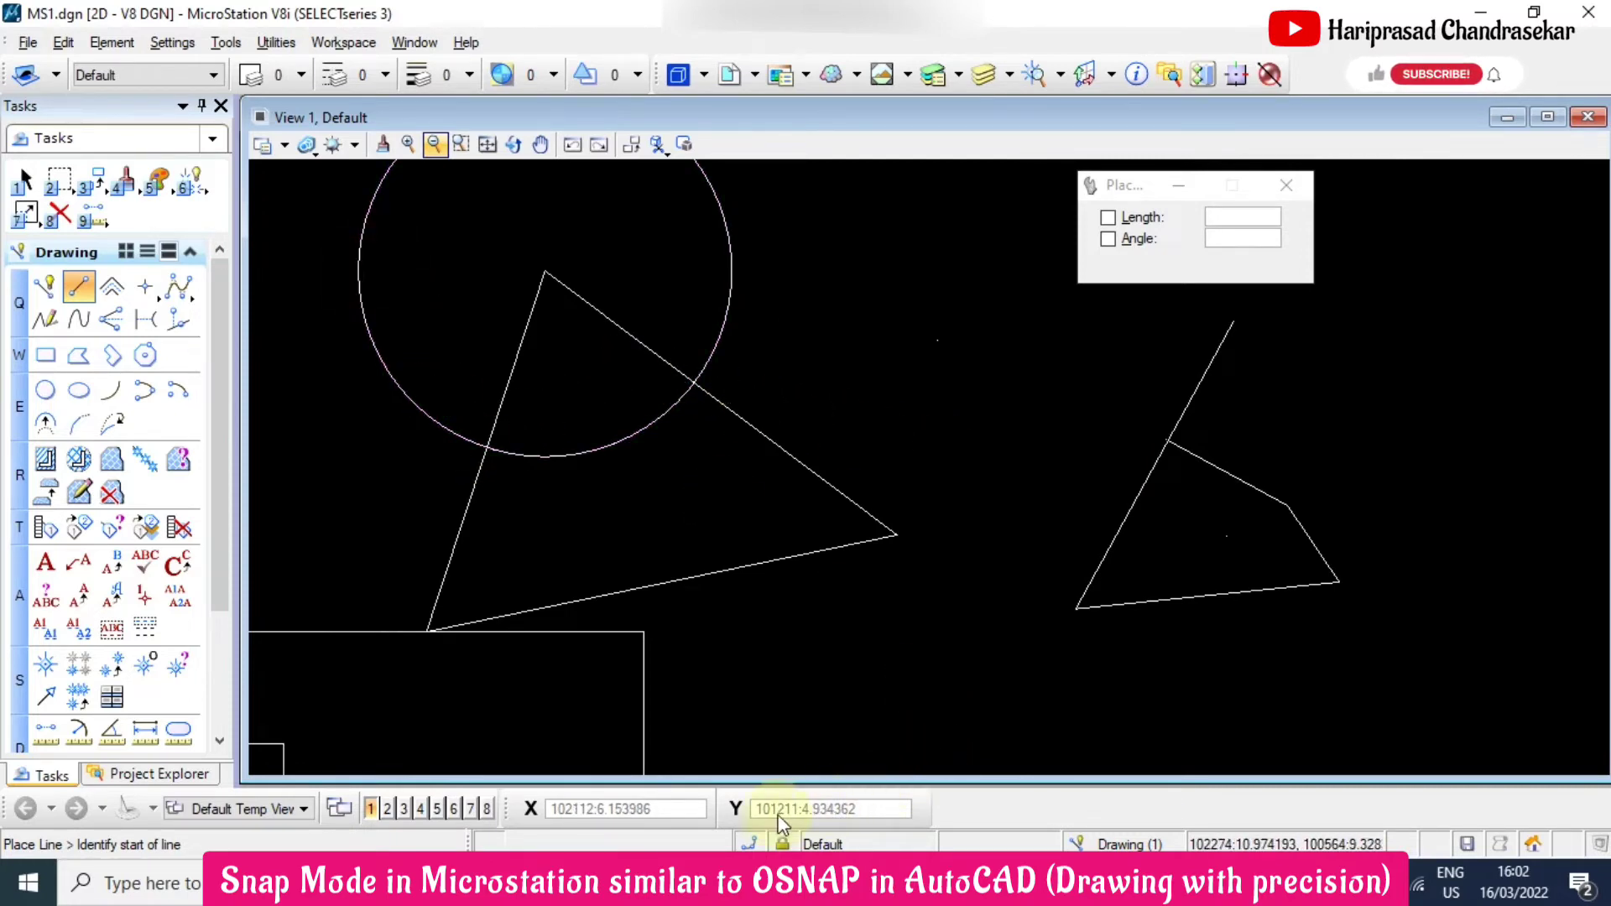
click(752, 843)
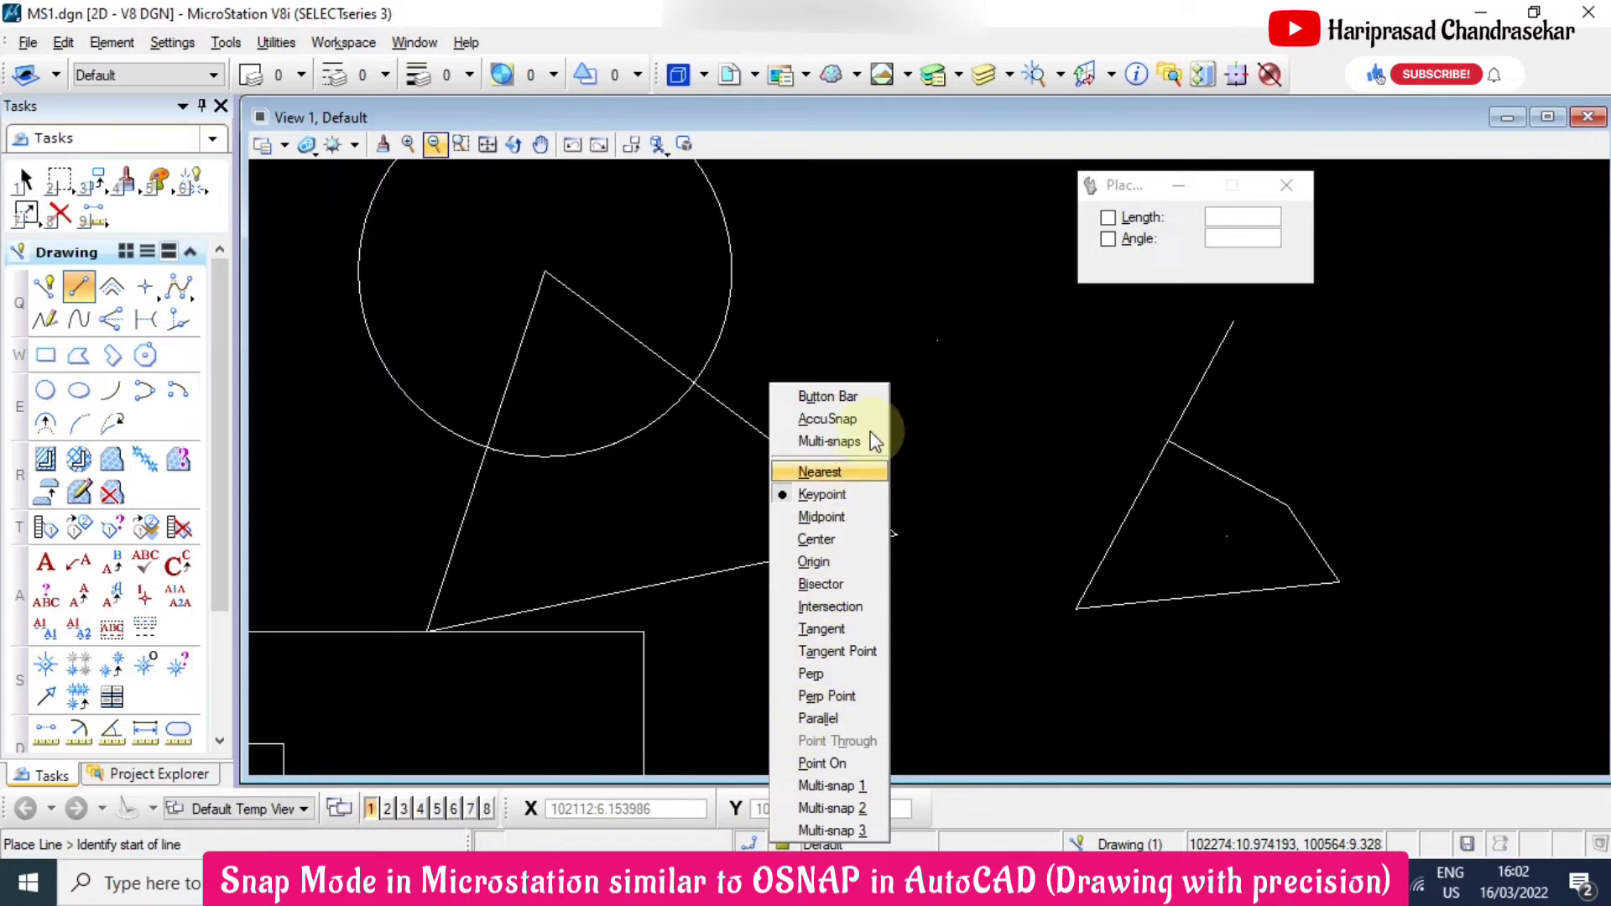
click(849, 419)
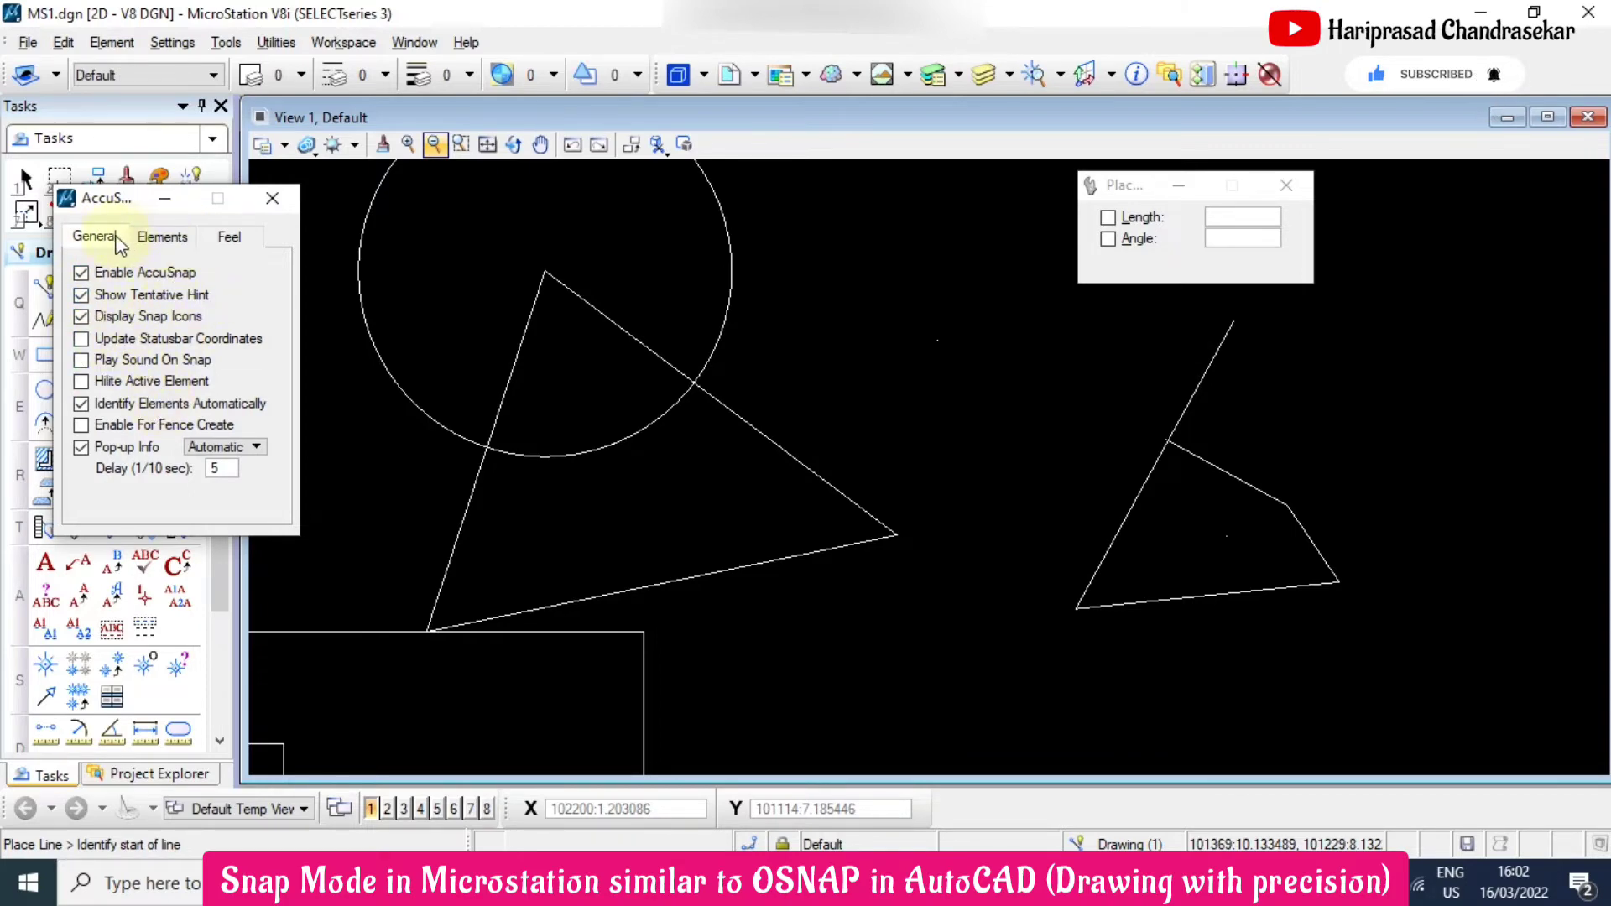
Review AccuSnap's Elements, Feel and General tabs, close the dialog, and reopen the snap menu
click(162, 237)
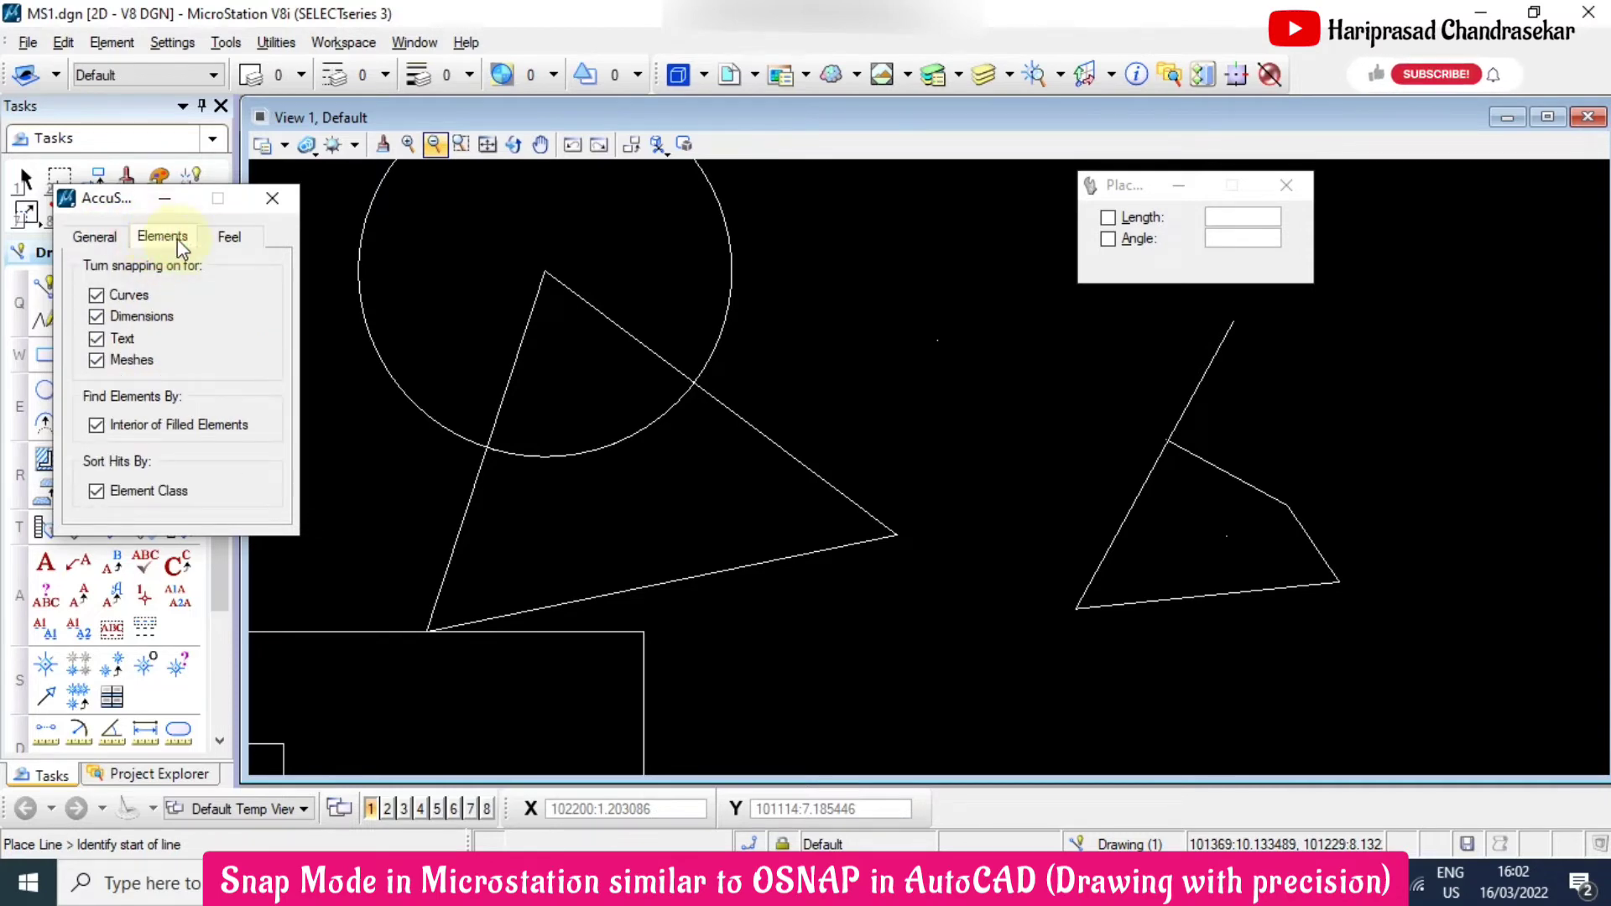
click(229, 239)
click(167, 238)
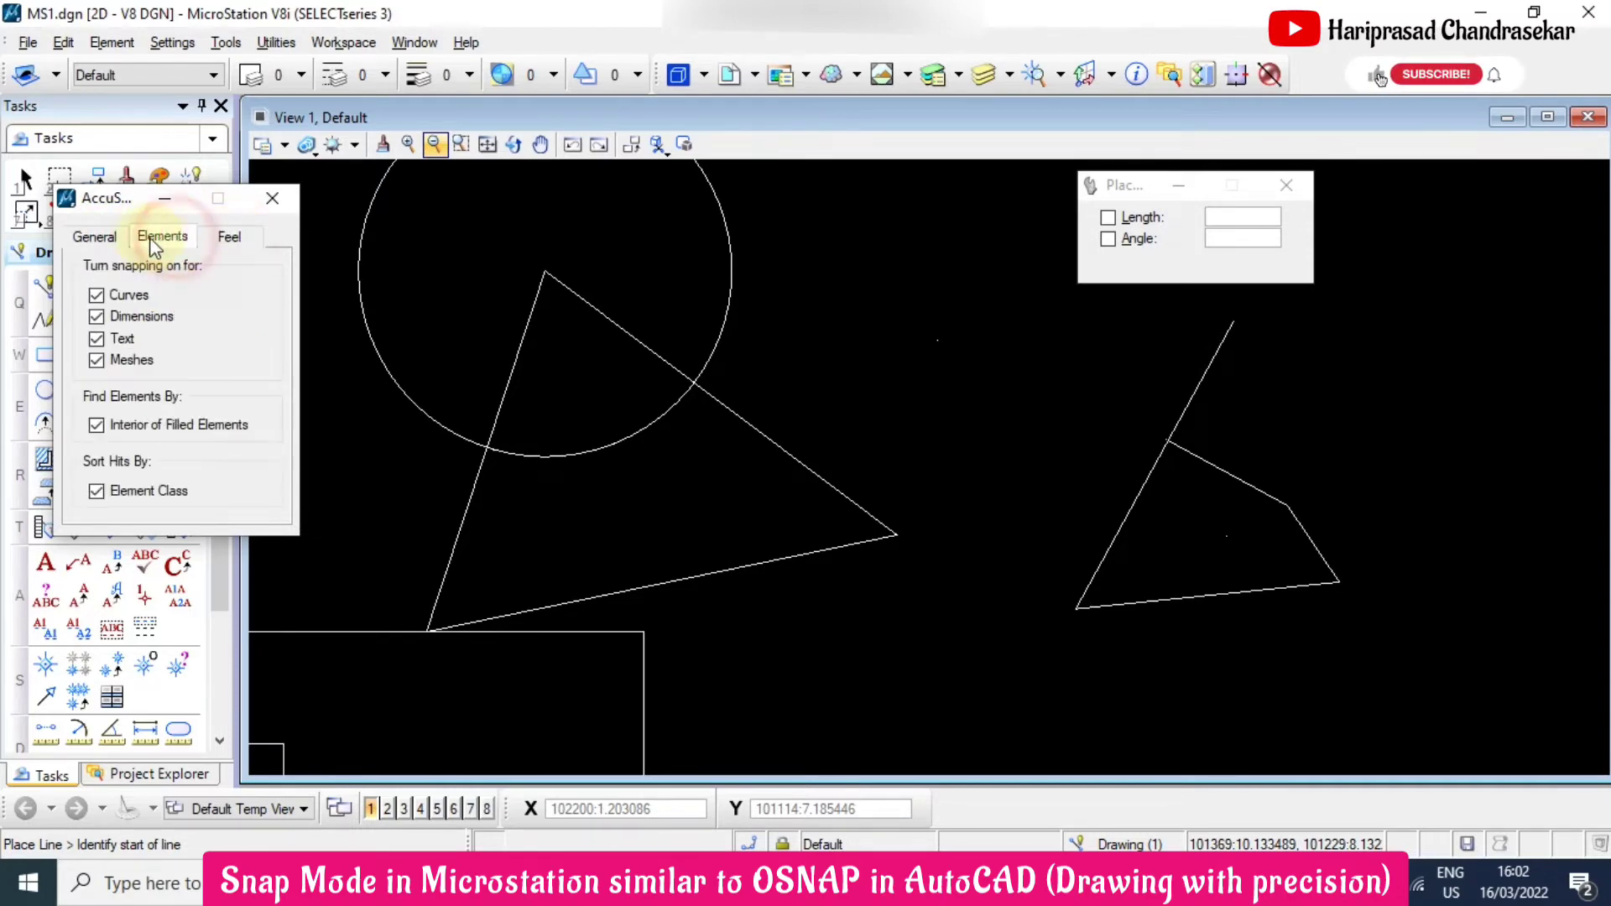
click(108, 238)
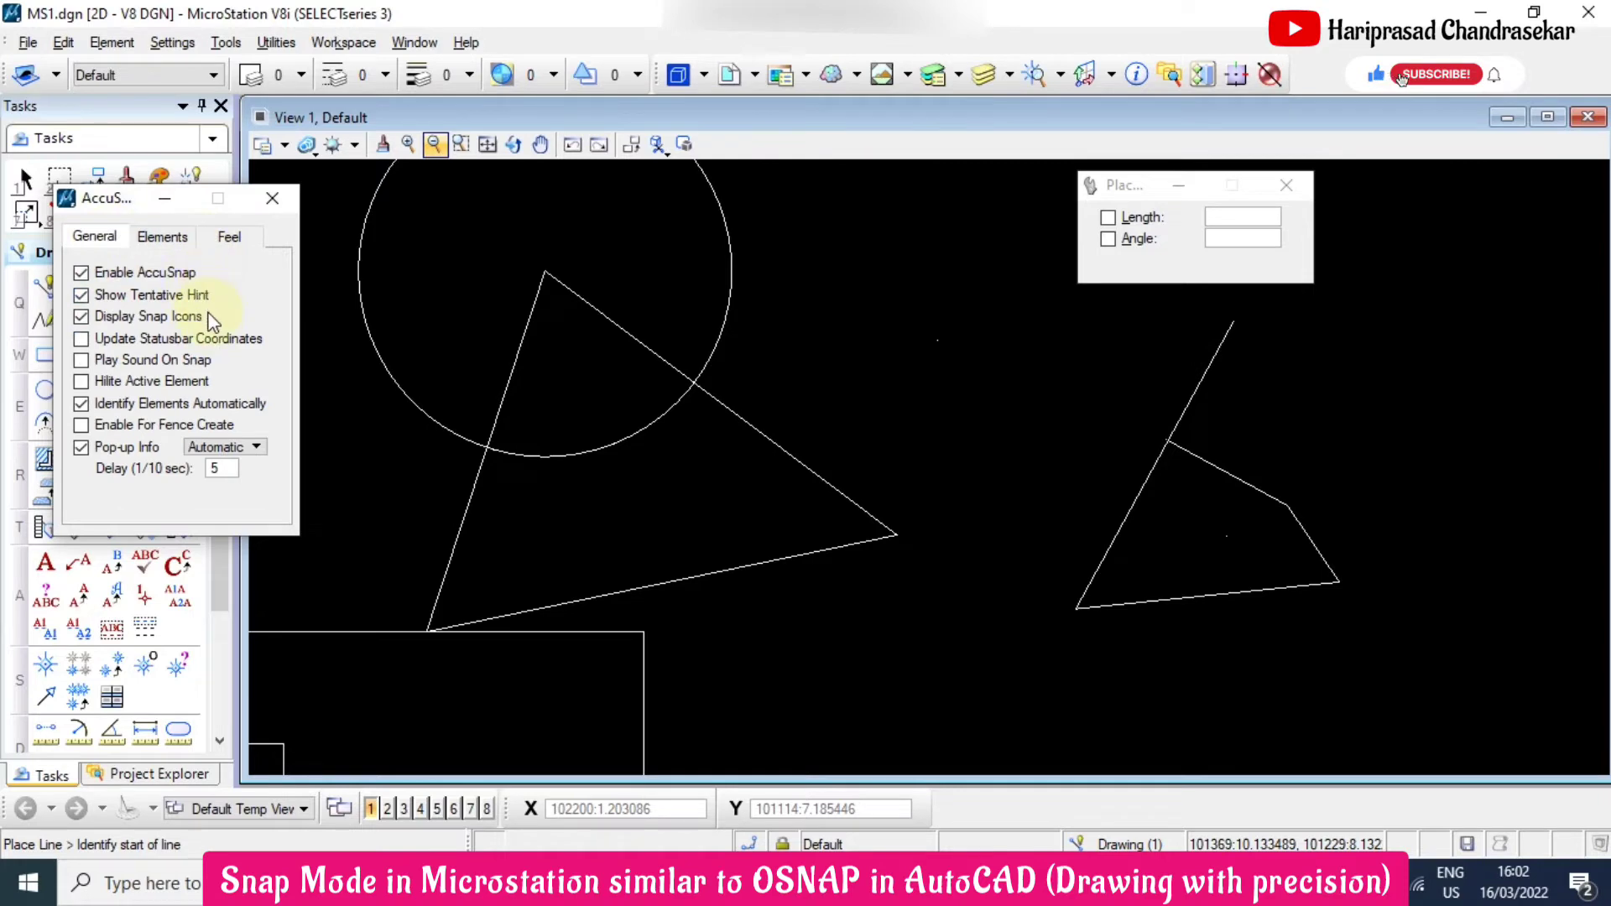
click(283, 210)
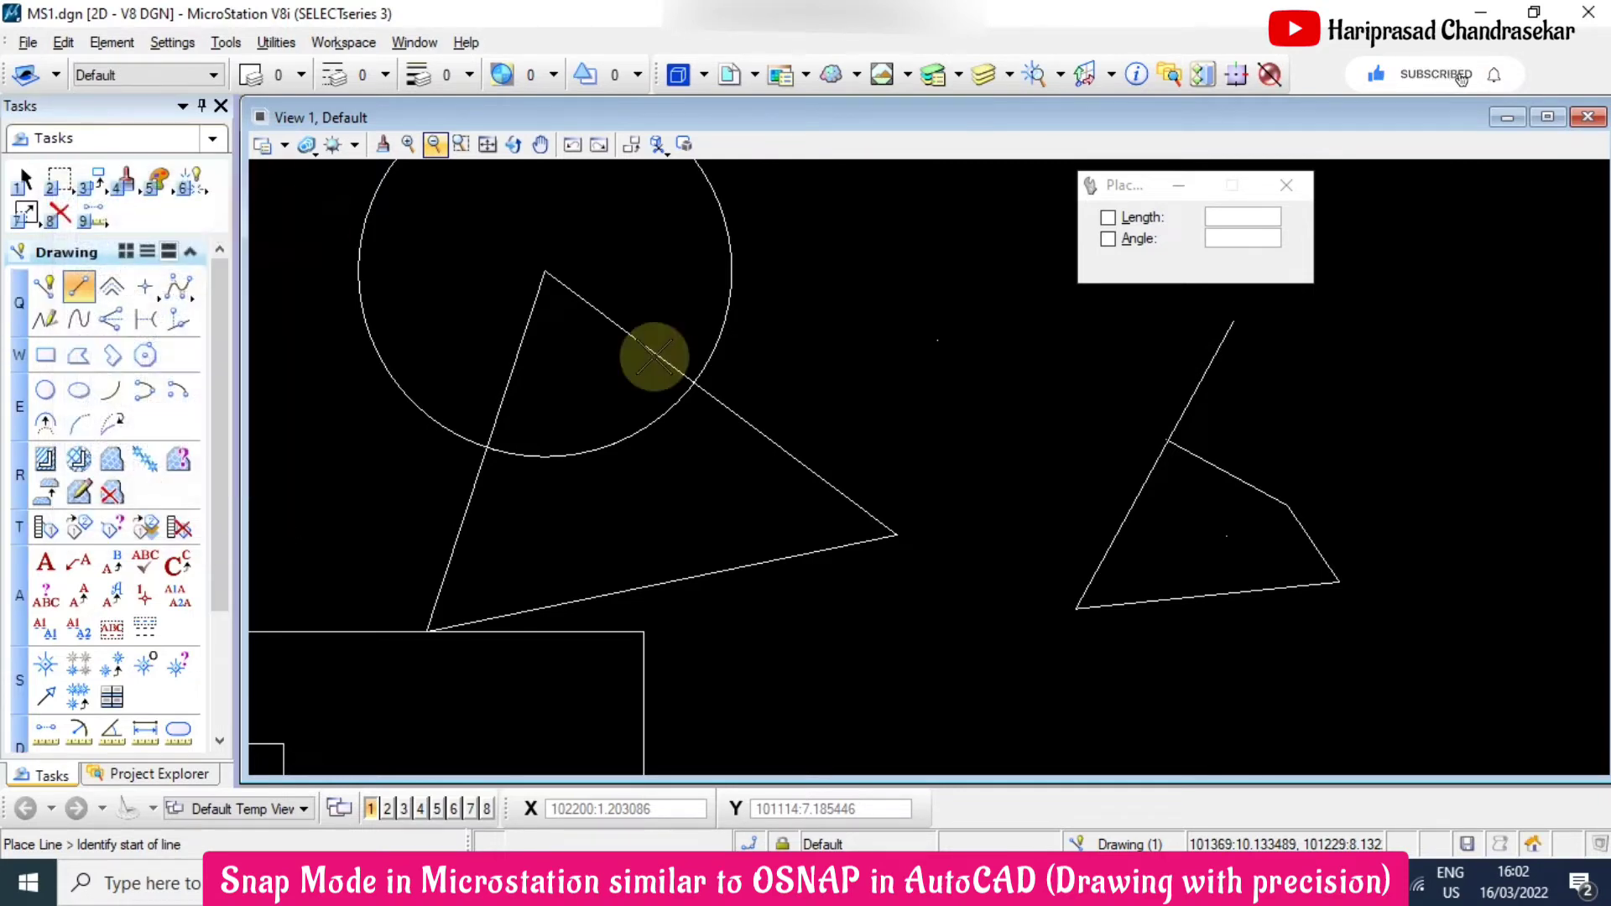
click(749, 843)
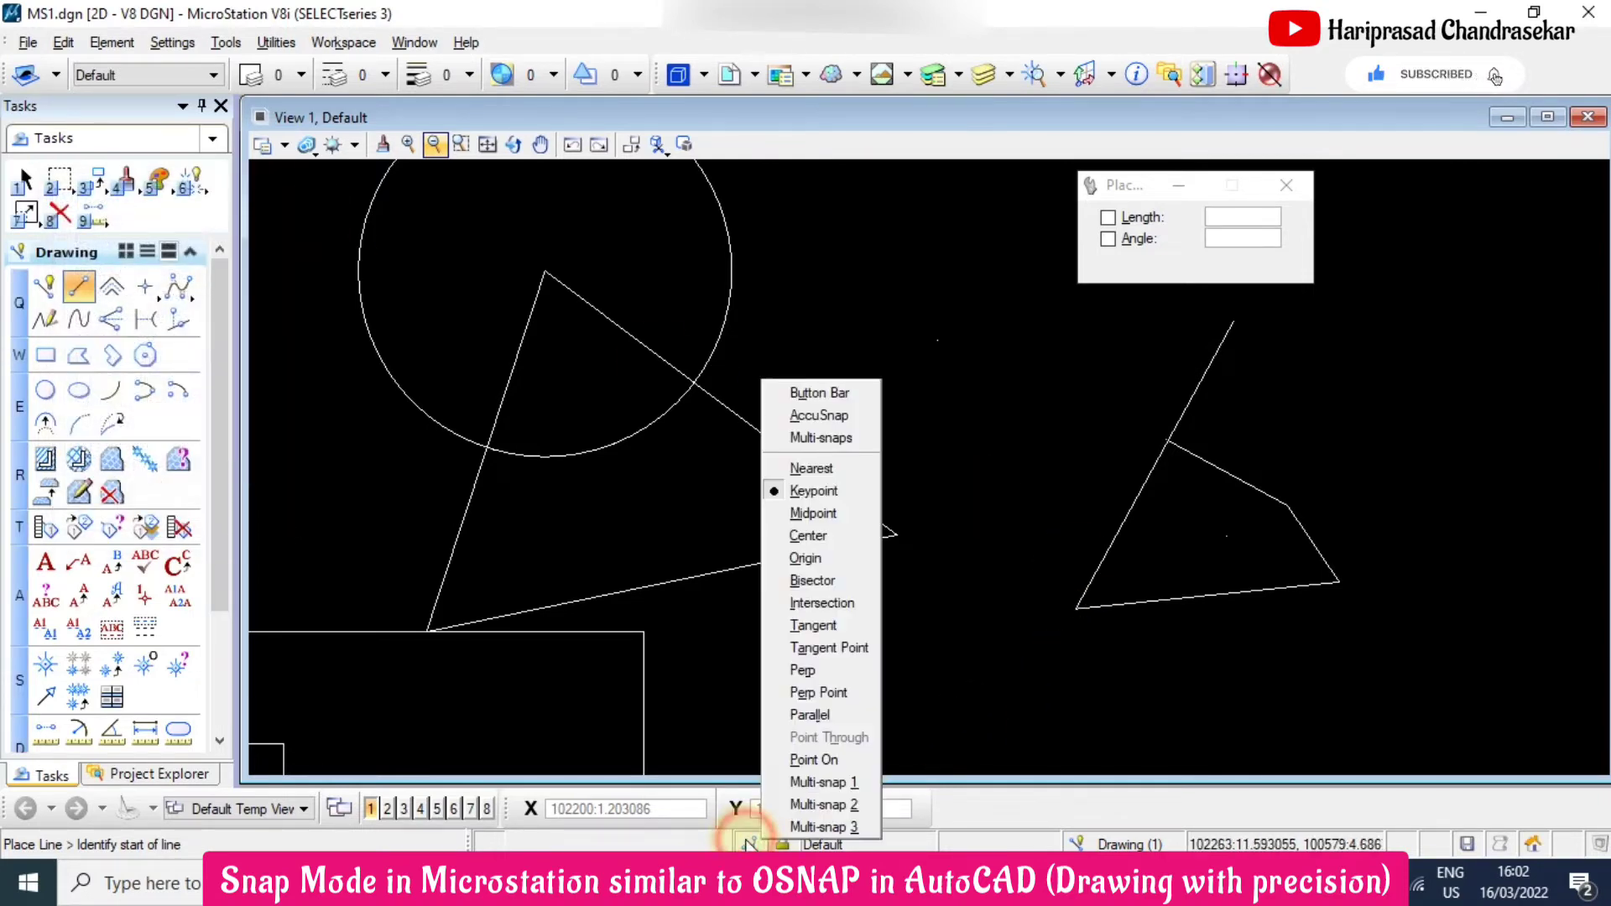
Browse the Multi-snaps presets, ending on the one with Intersection, Keypoint and Nearest
click(835, 436)
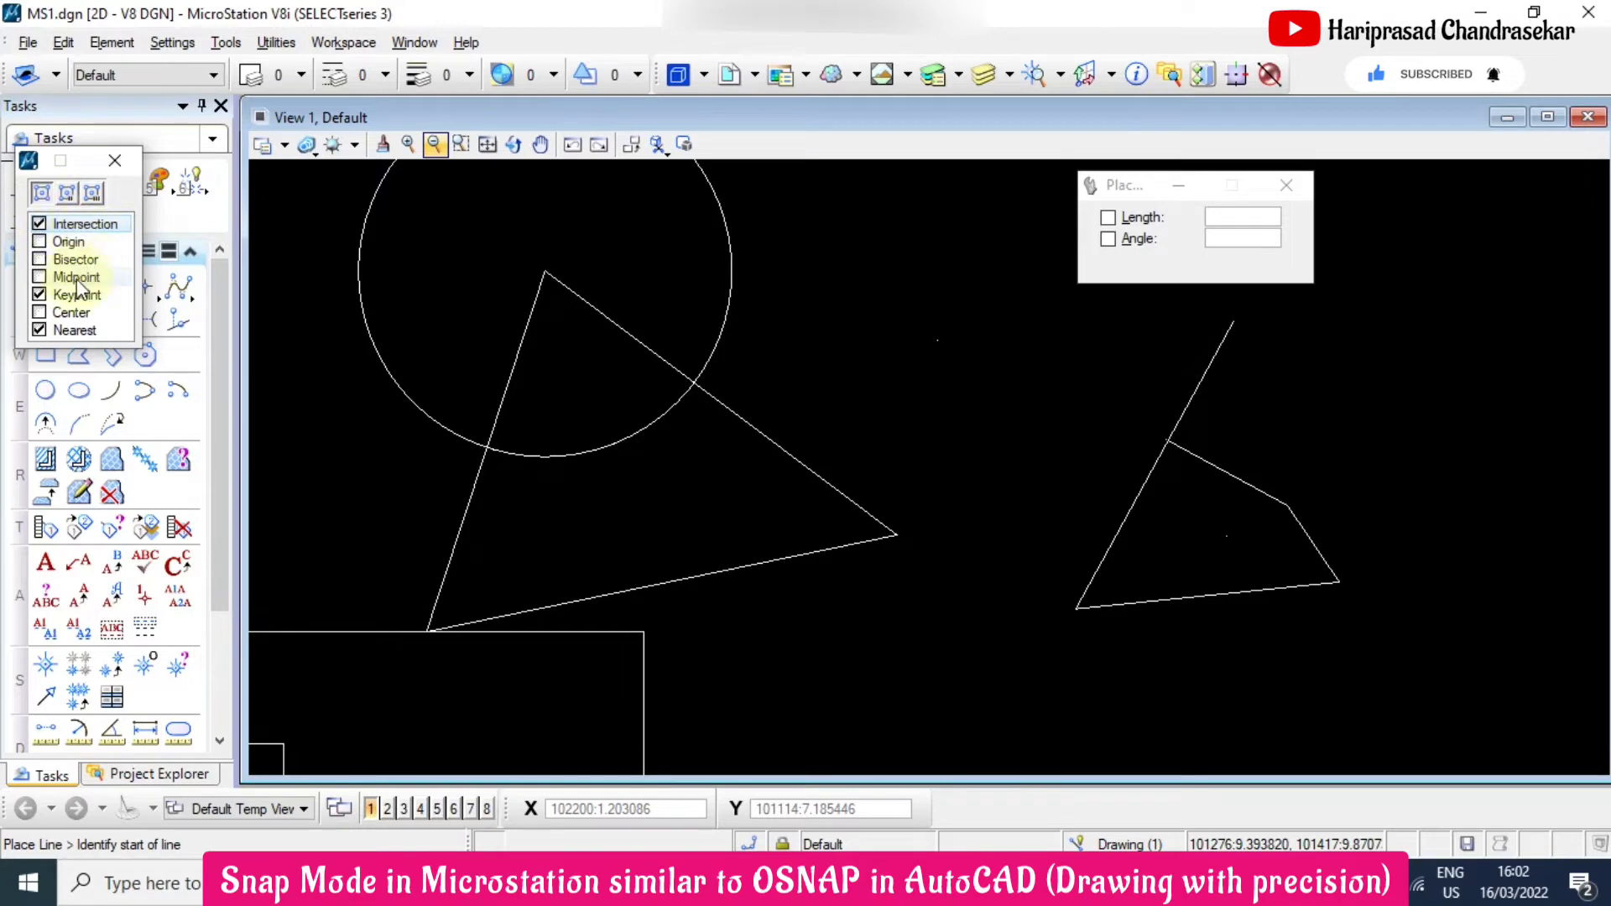
click(67, 193)
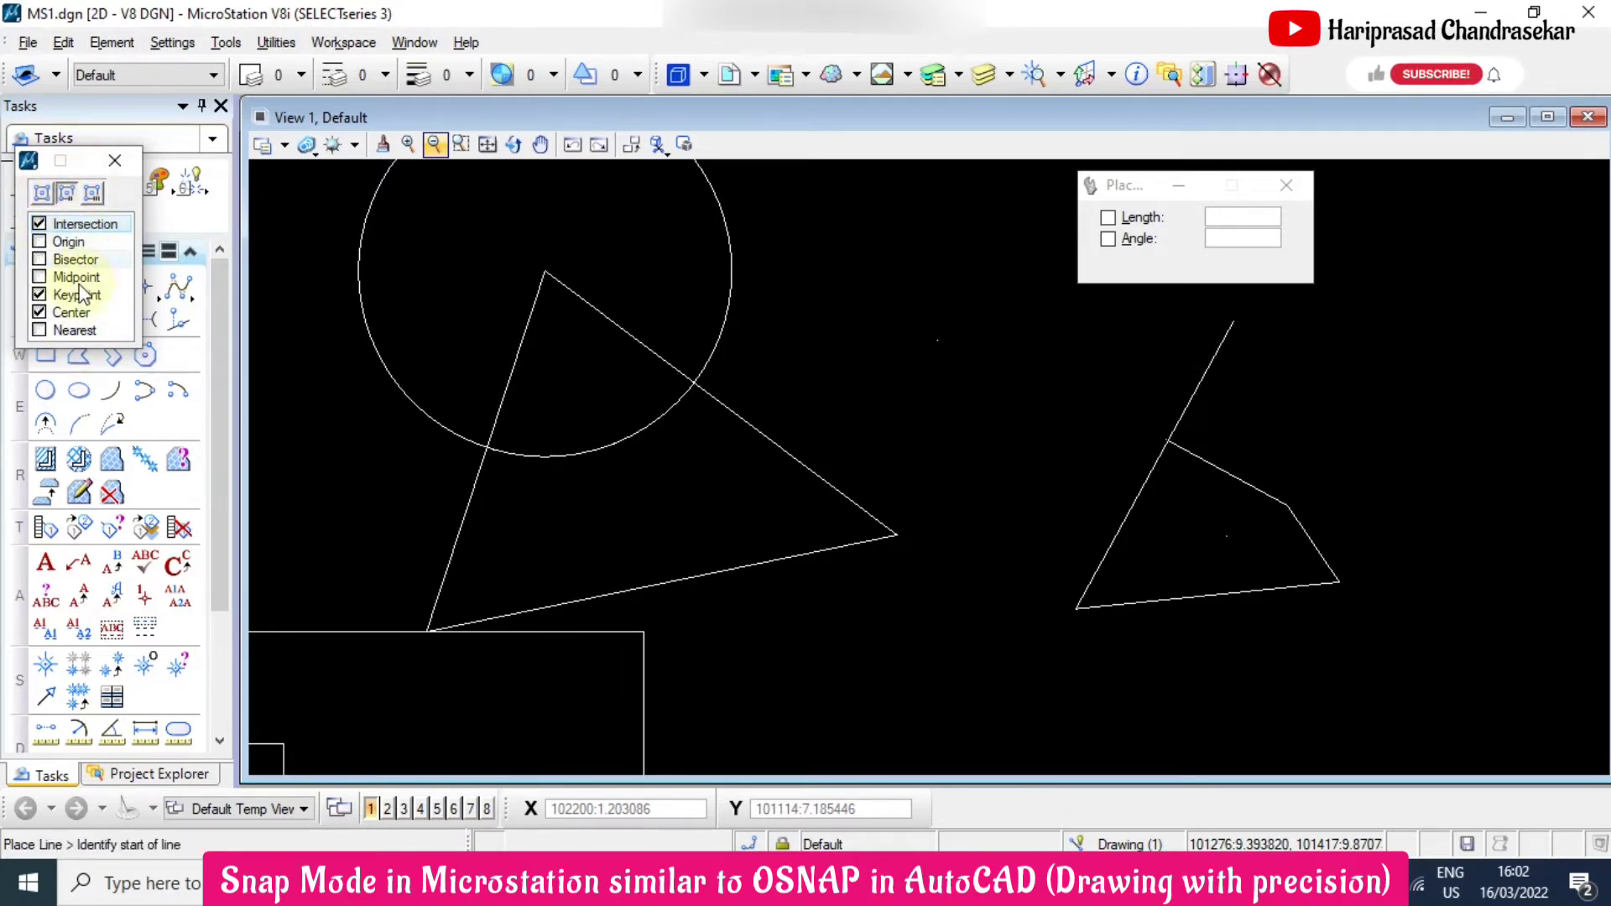
click(94, 195)
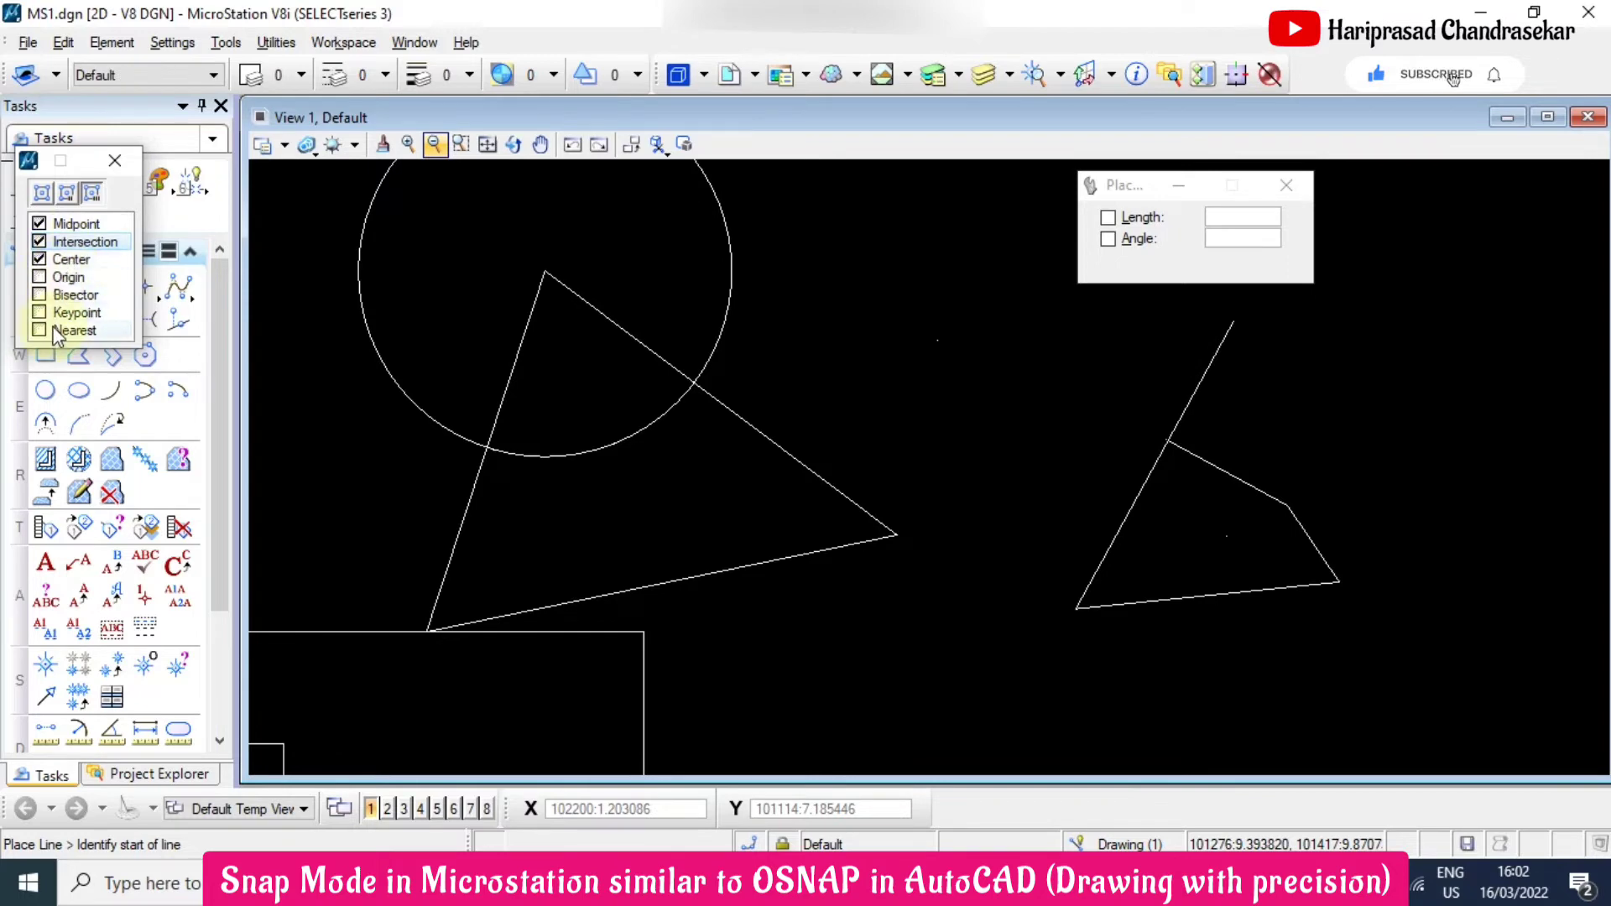
click(41, 195)
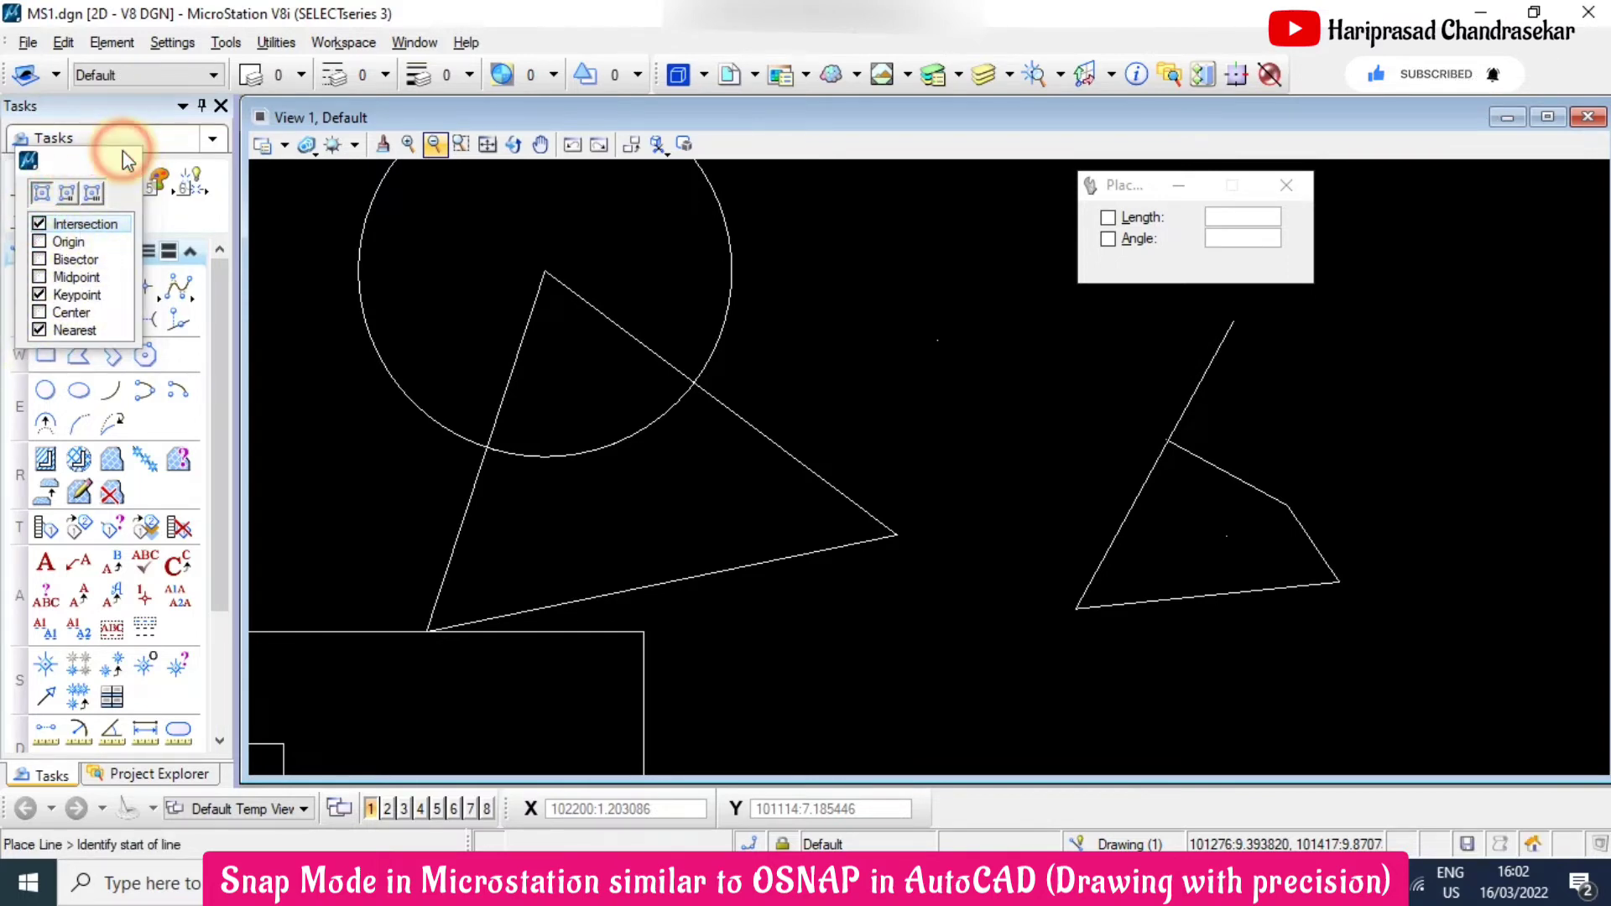
shift+right_click(760, 822)
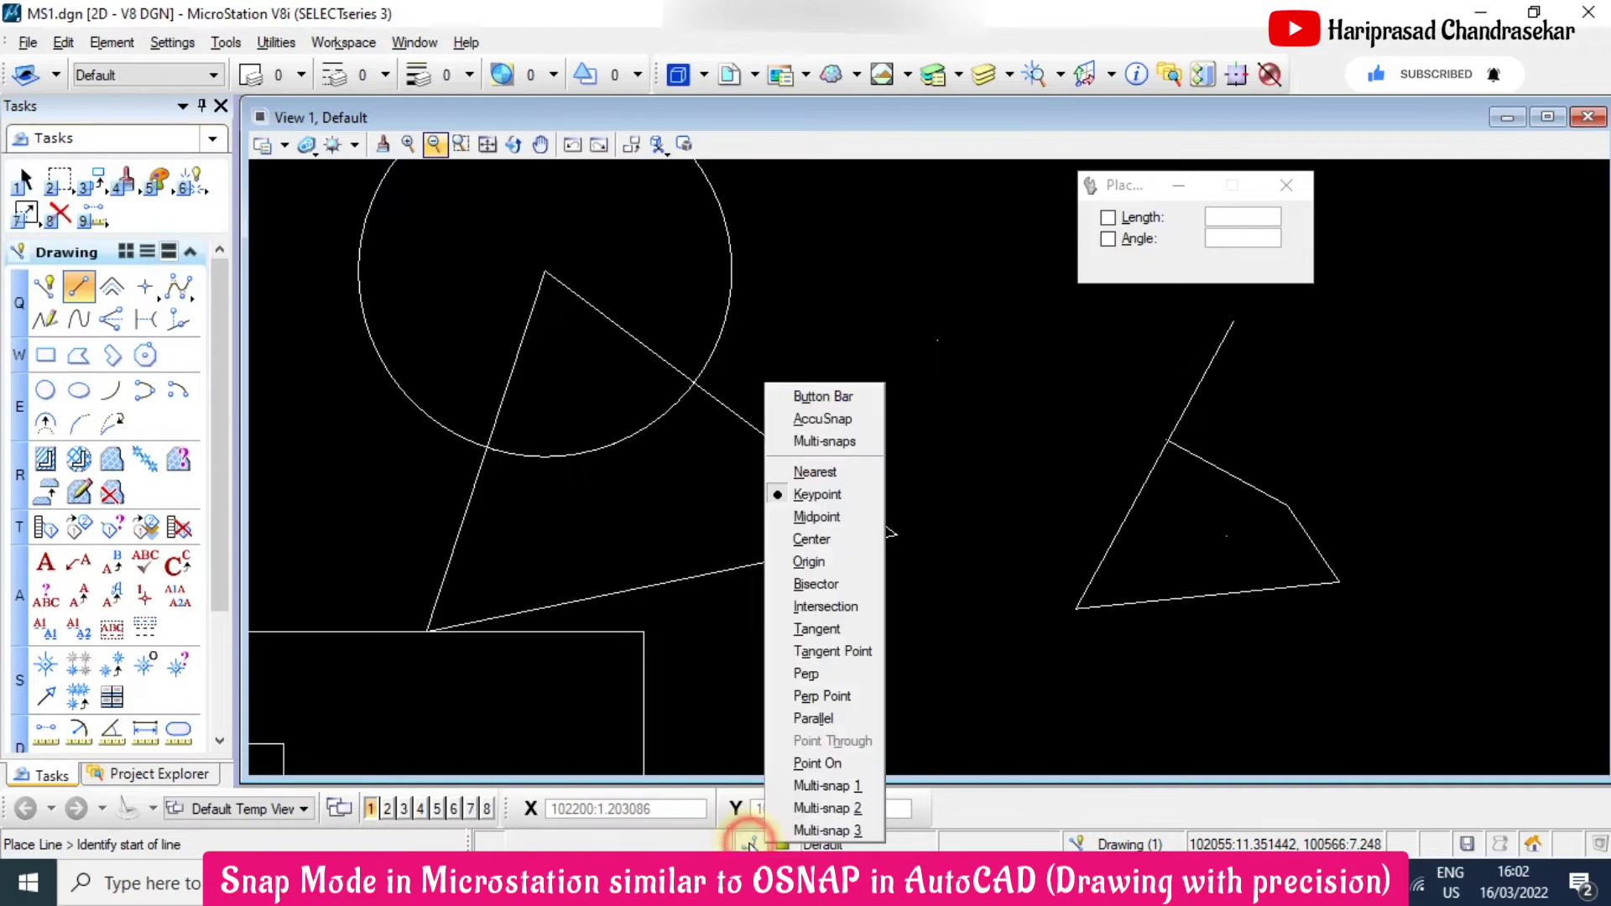
Activate Multi-snap 1, open and close the Multi-snaps settings, then reopen the snap menu
click(837, 786)
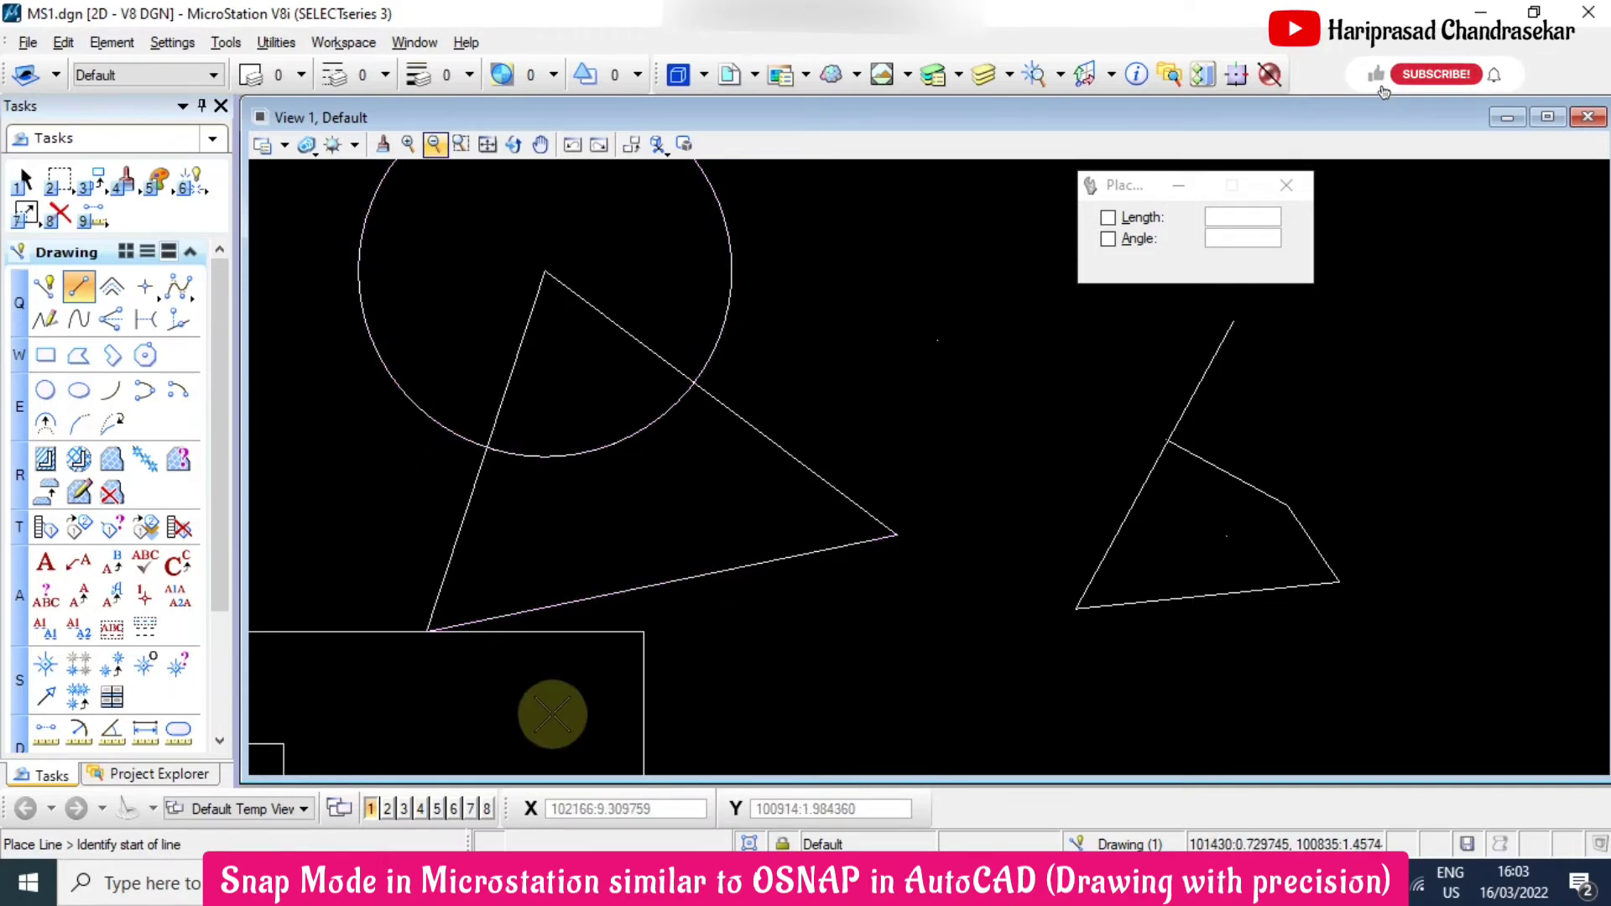
click(760, 842)
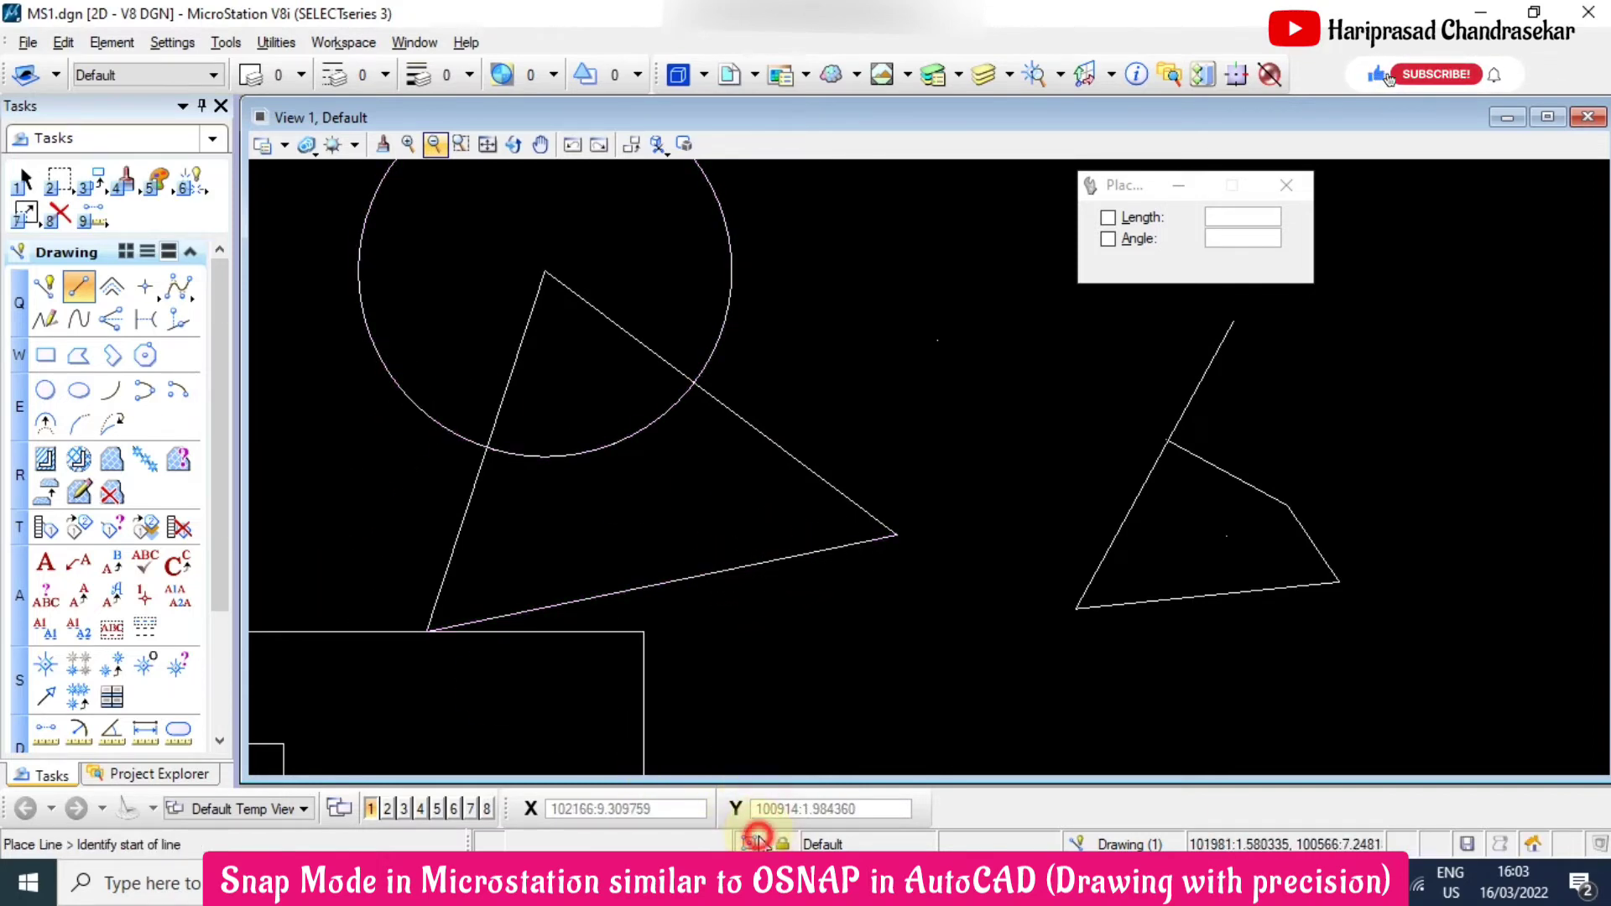
click(857, 434)
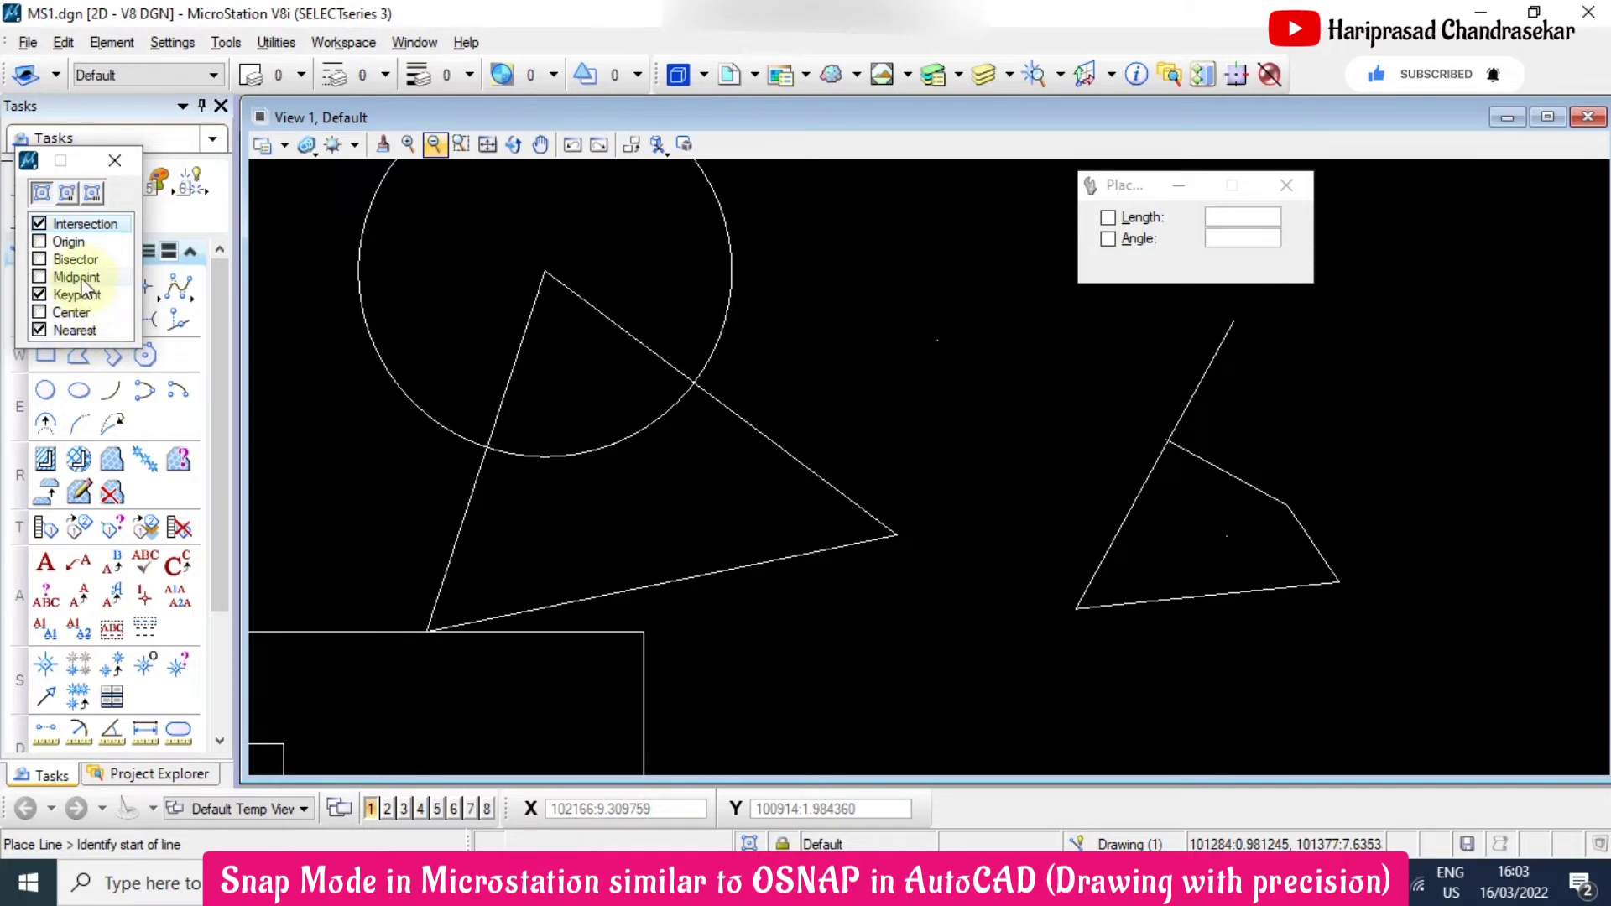
click(115, 160)
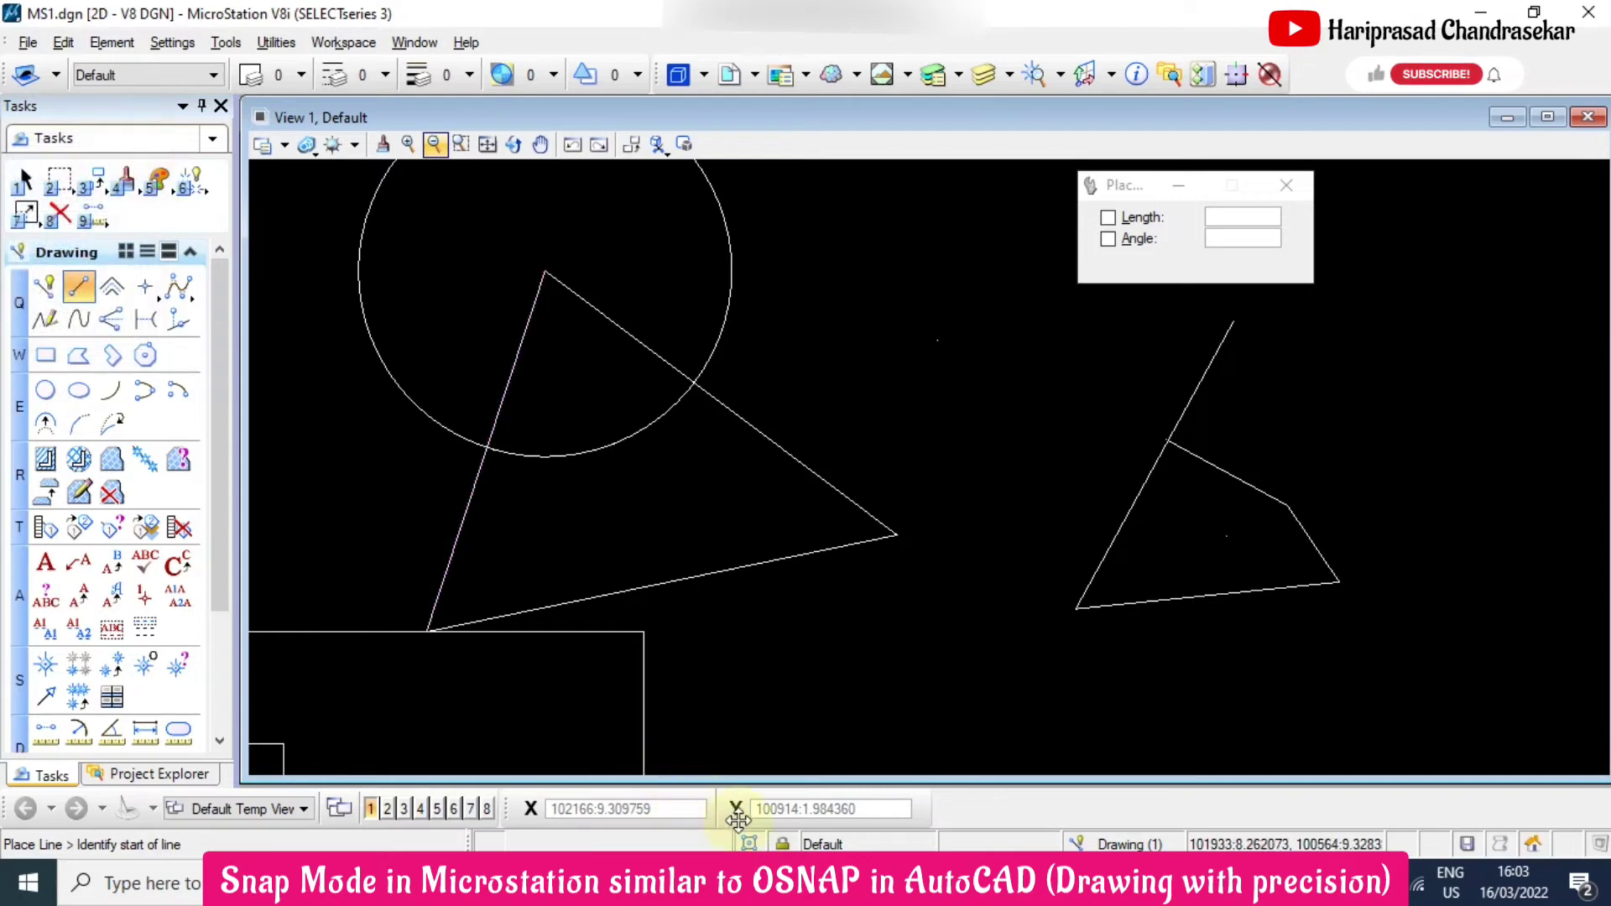
click(753, 843)
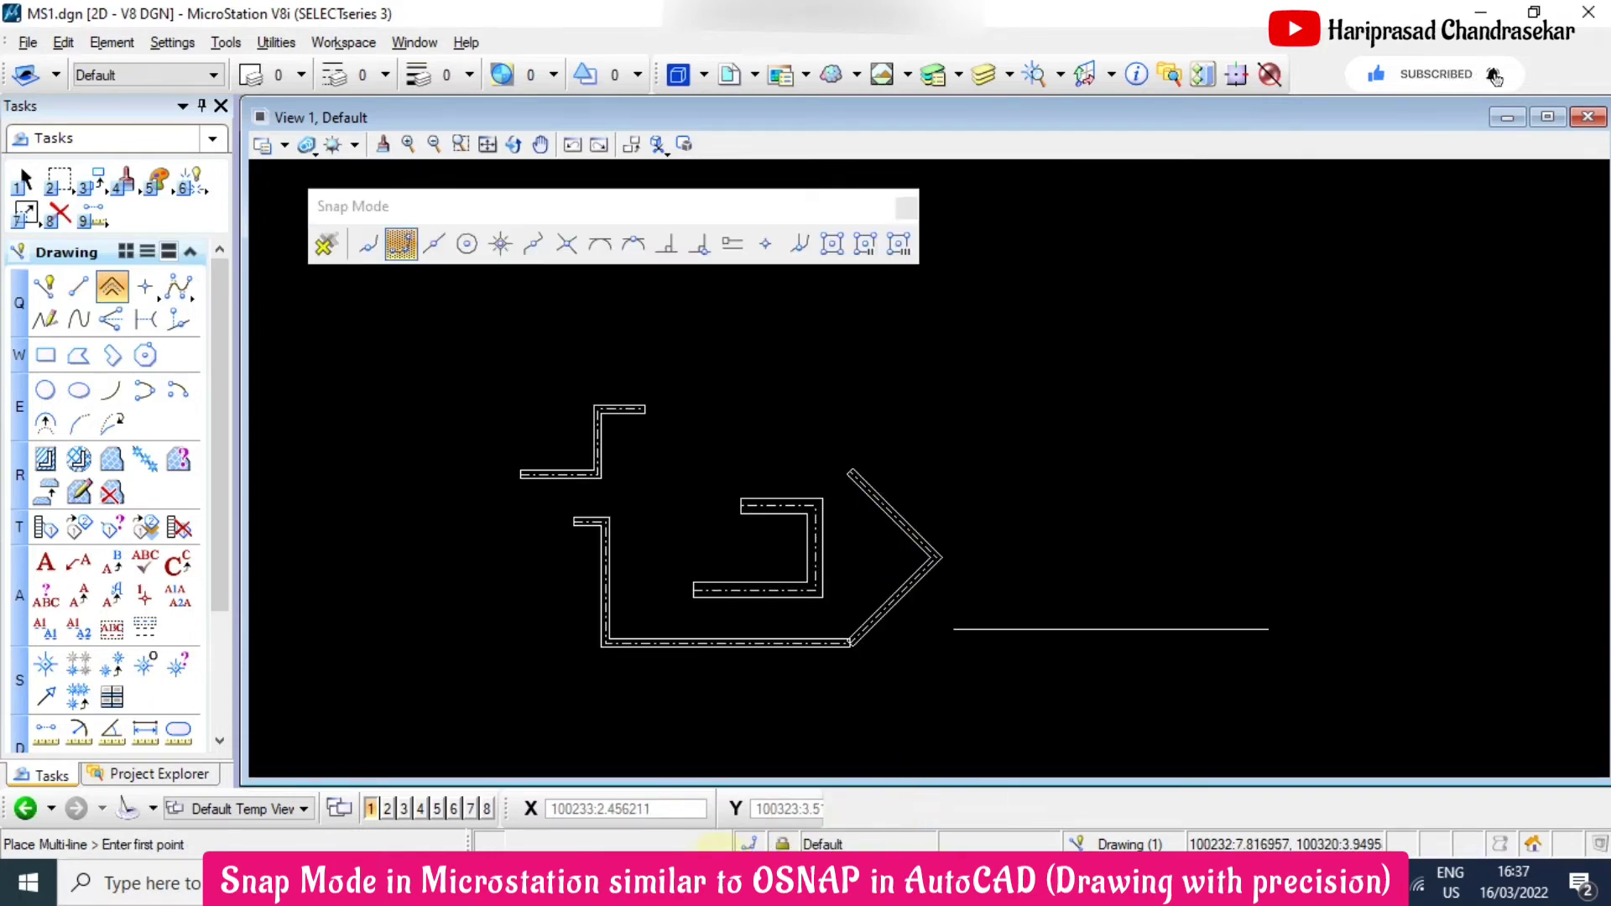
click(754, 844)
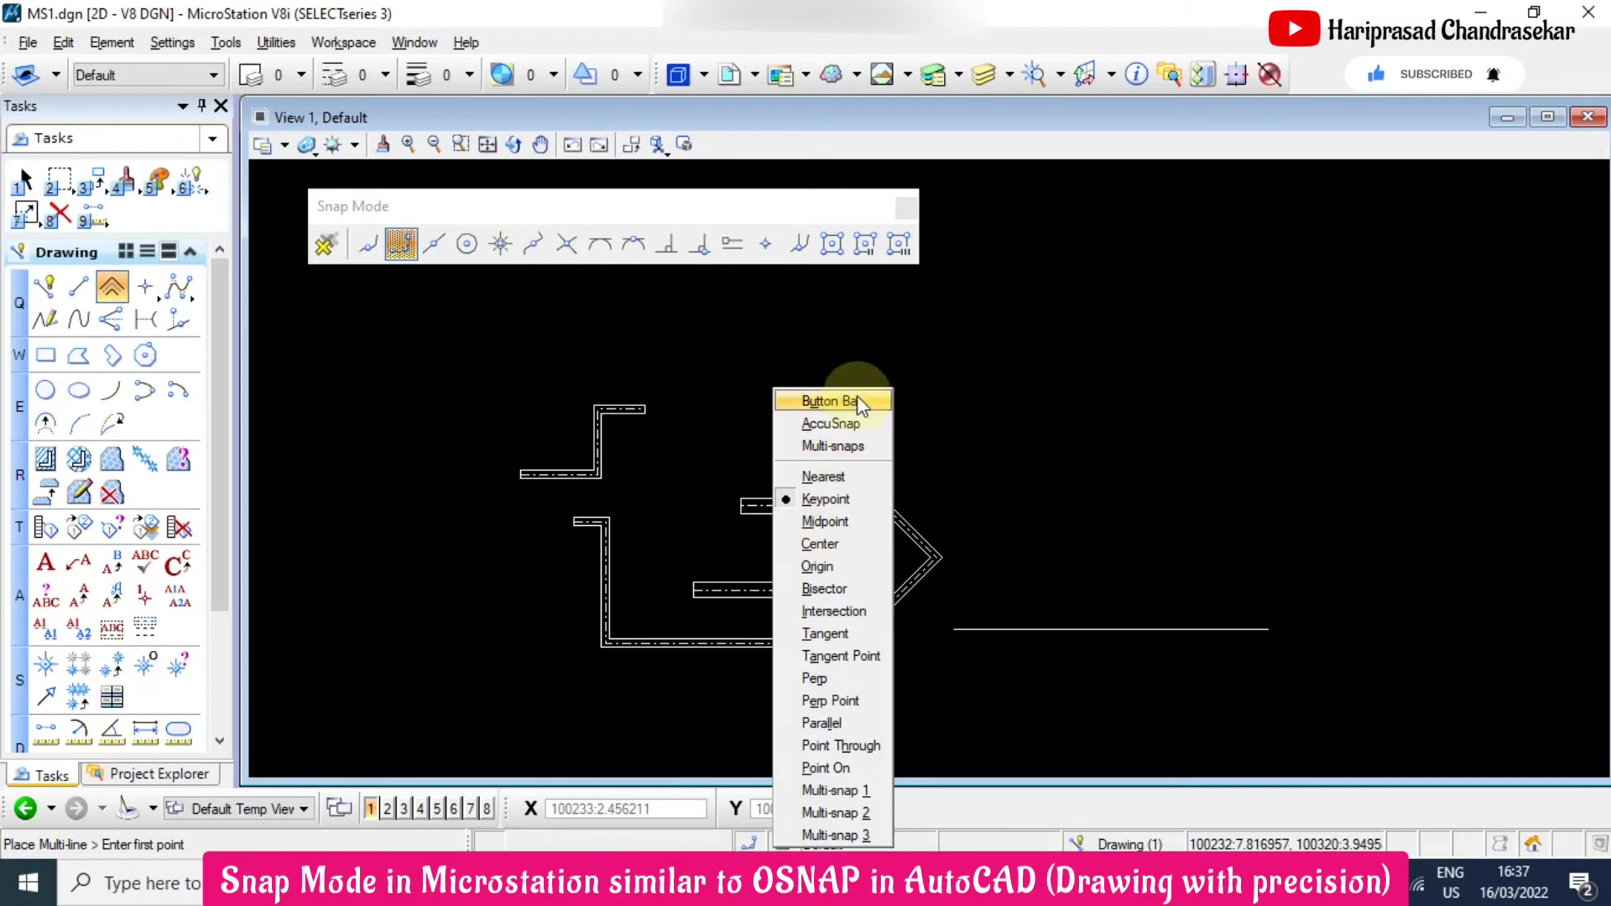
click(833, 402)
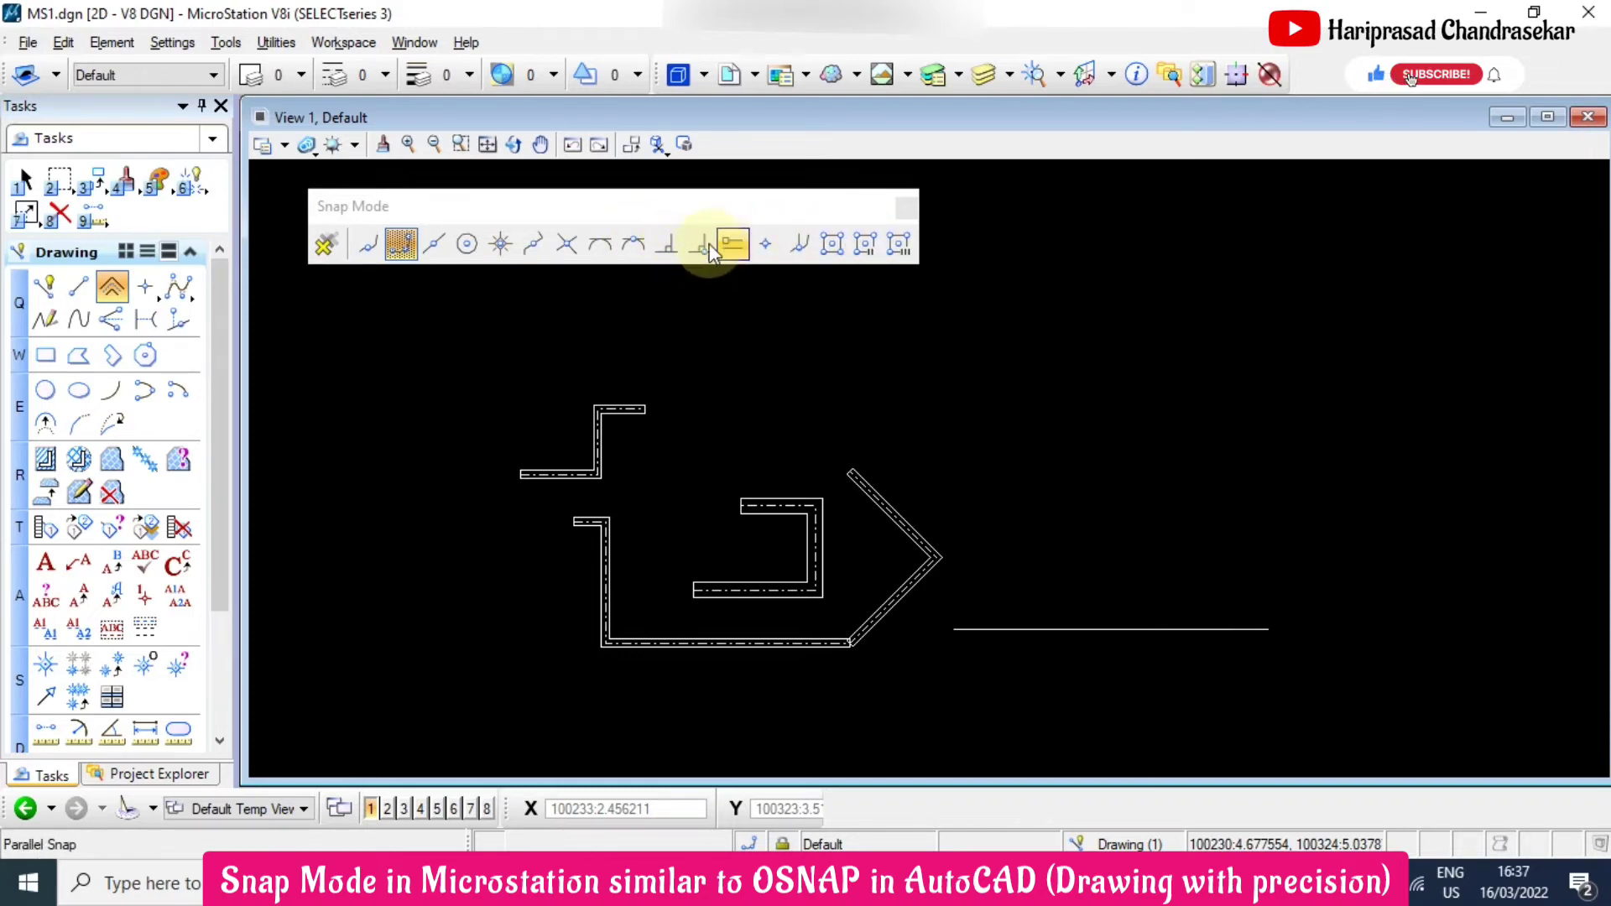
Hide Center Snap using the List dialog of the Snap Mode button bar
right_click(399, 247)
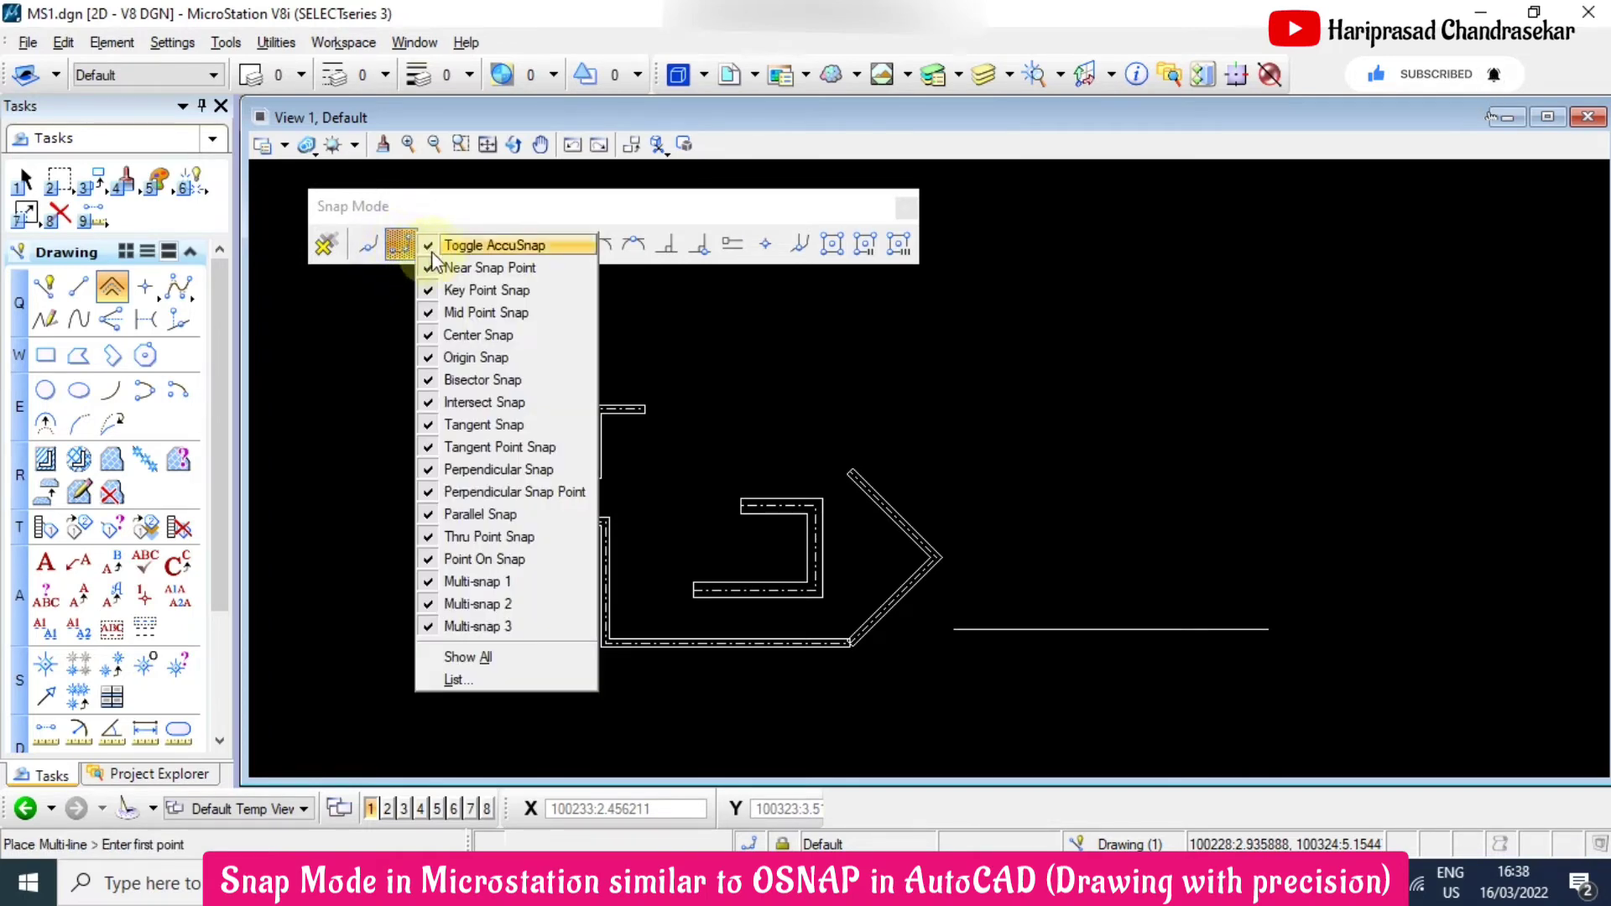
click(484, 681)
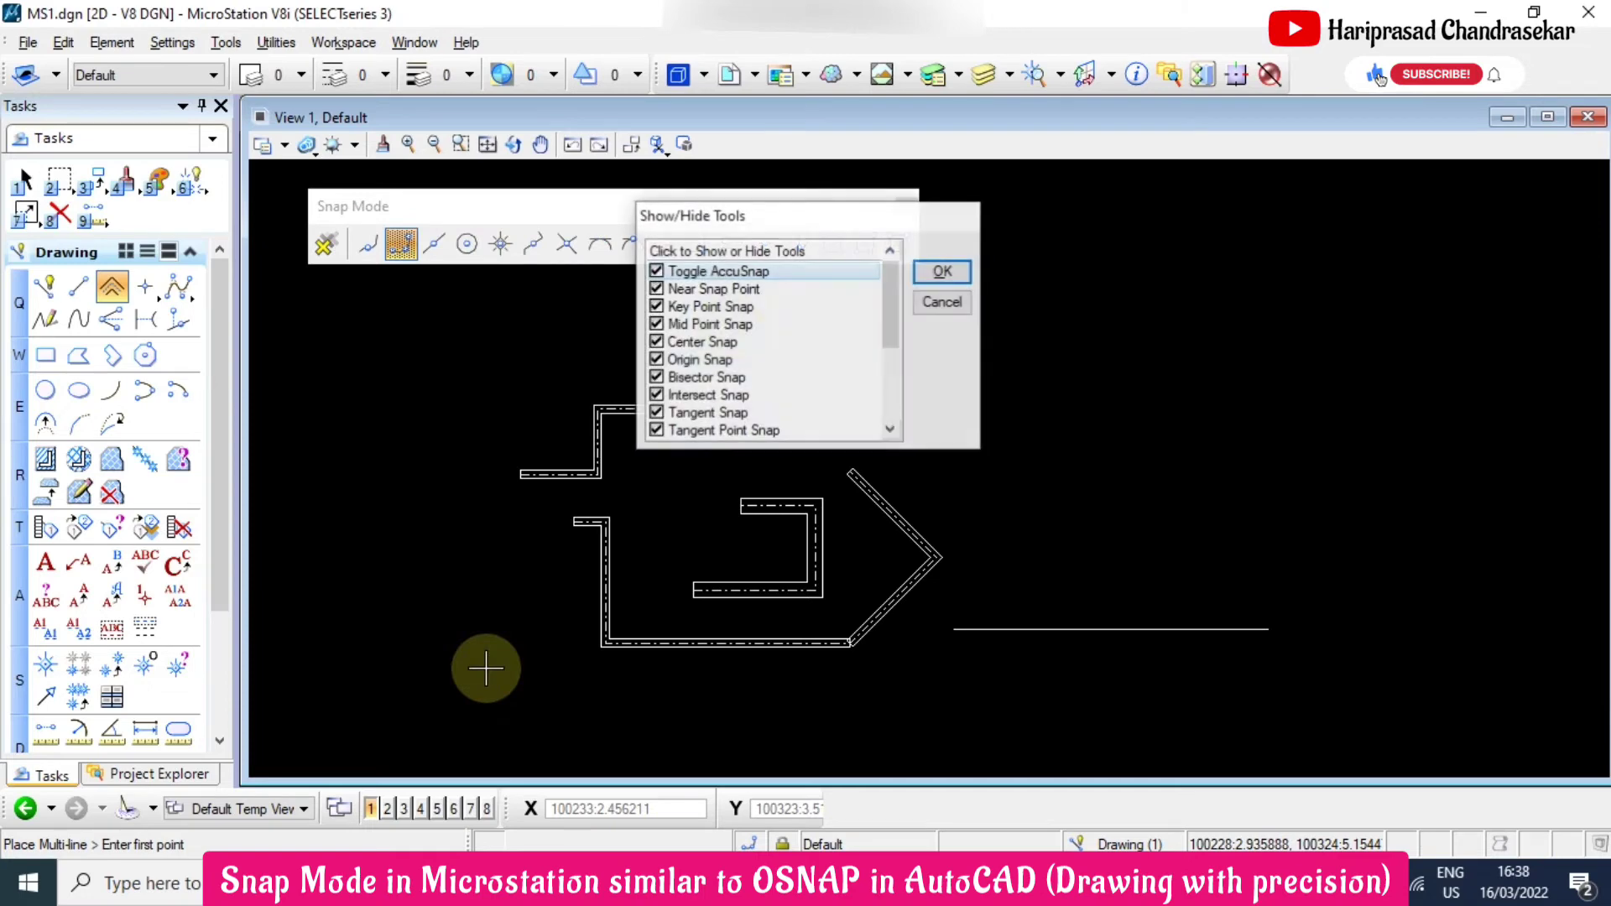
click(656, 342)
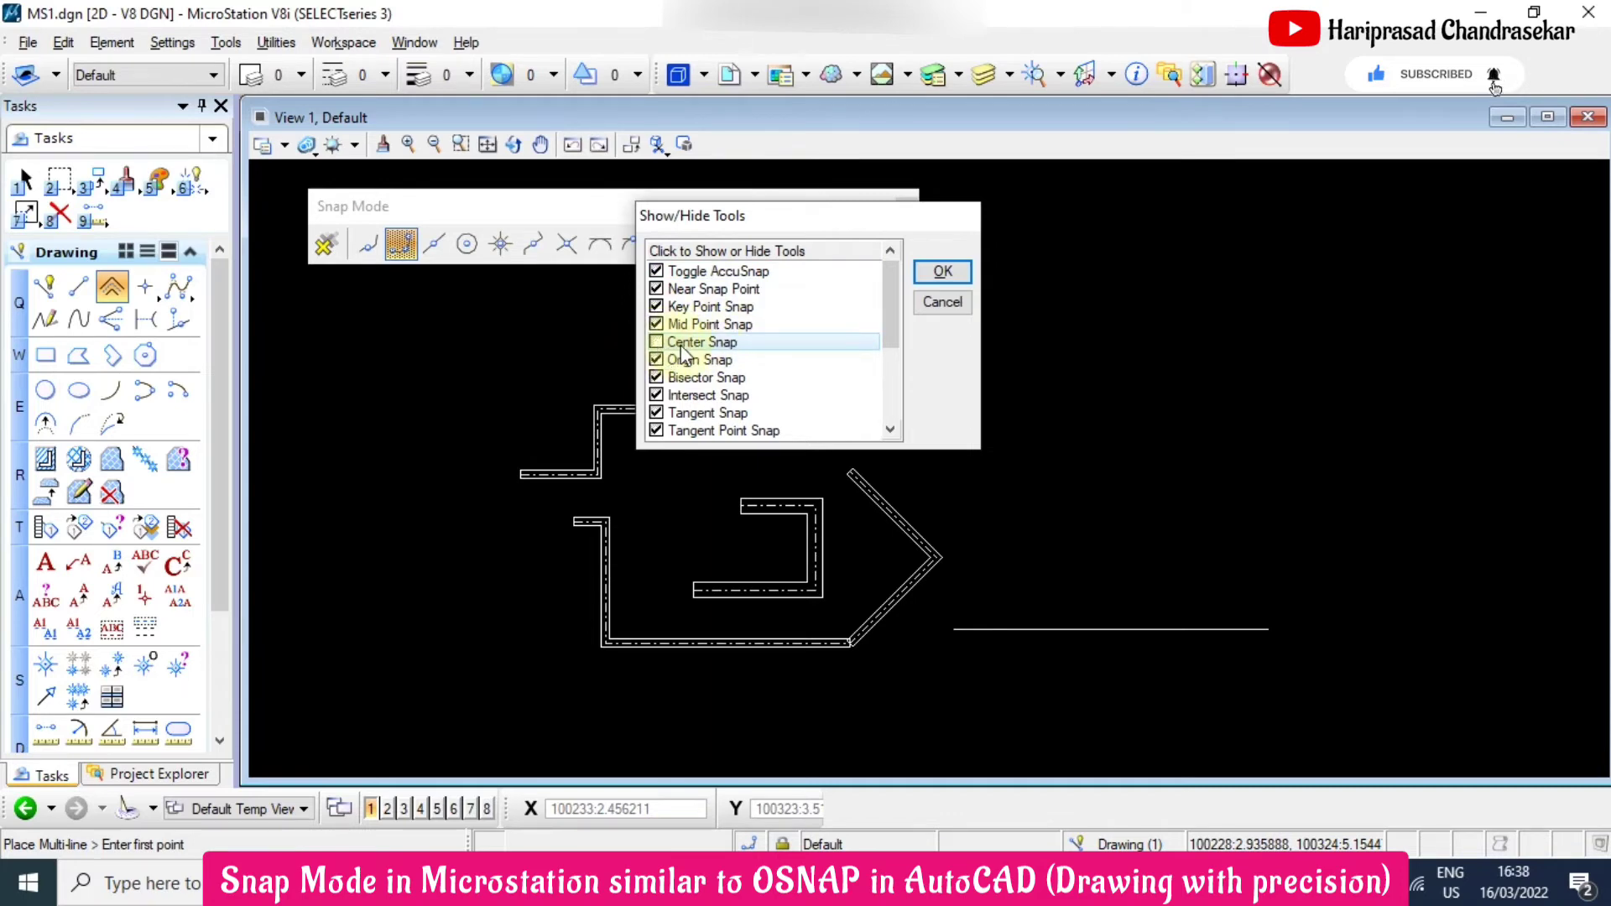
click(940, 271)
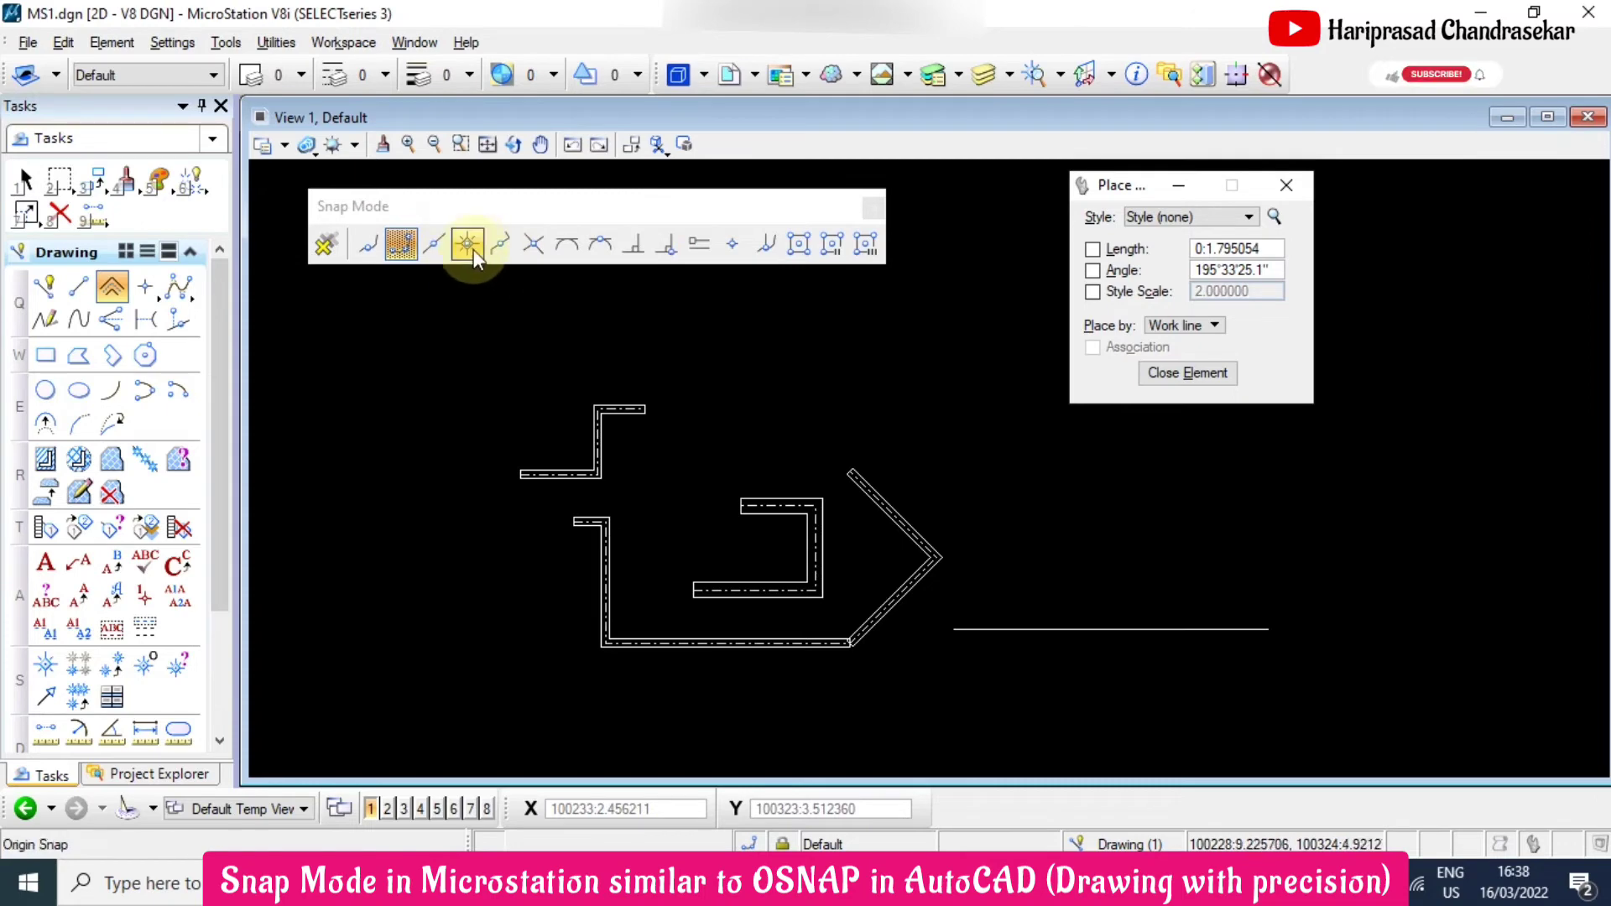
Switch the snap mode to Nearest and restore every snap button with Show All
click(383, 241)
right_click(405, 242)
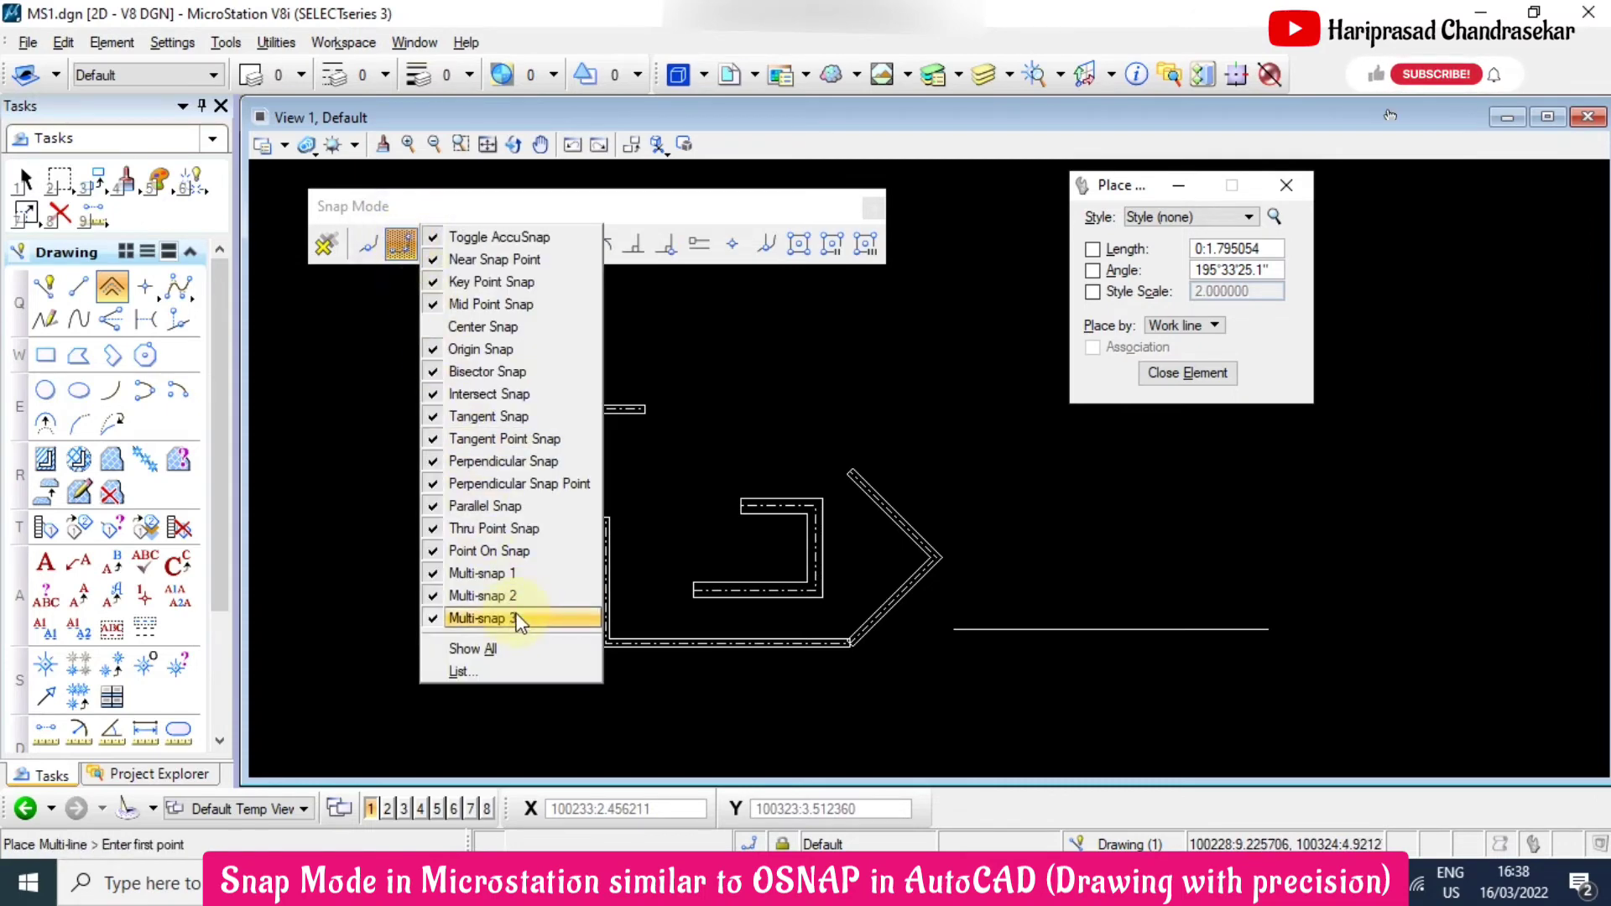
click(492, 650)
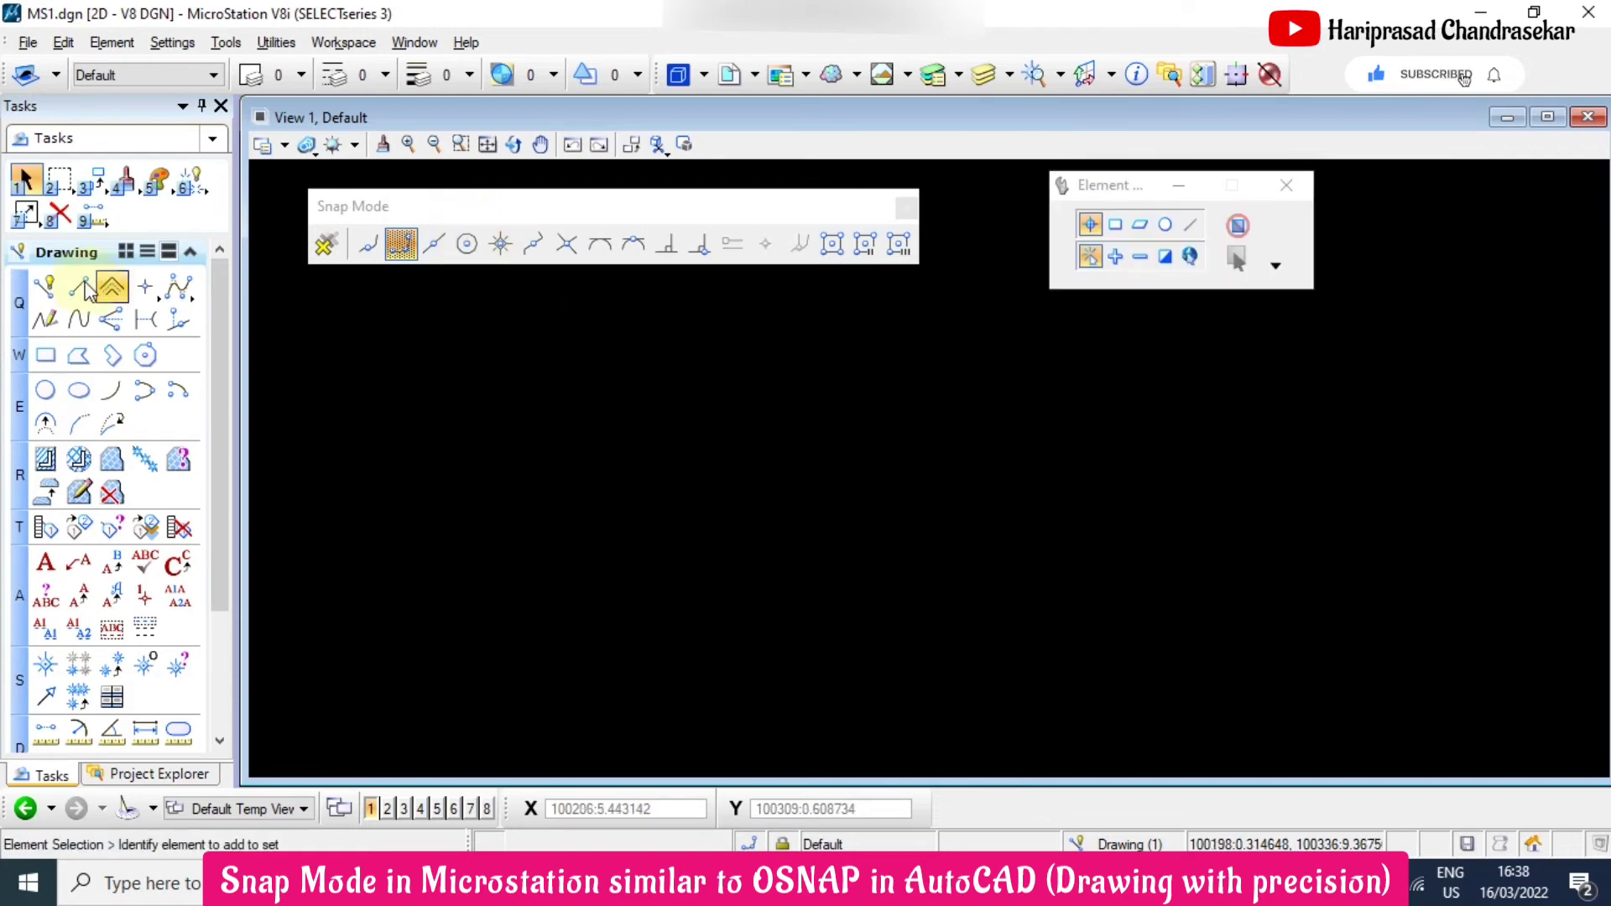
With Place Line, draw a horizontal line and a vertical segment dropping from its right end
click(80, 288)
click(602, 432)
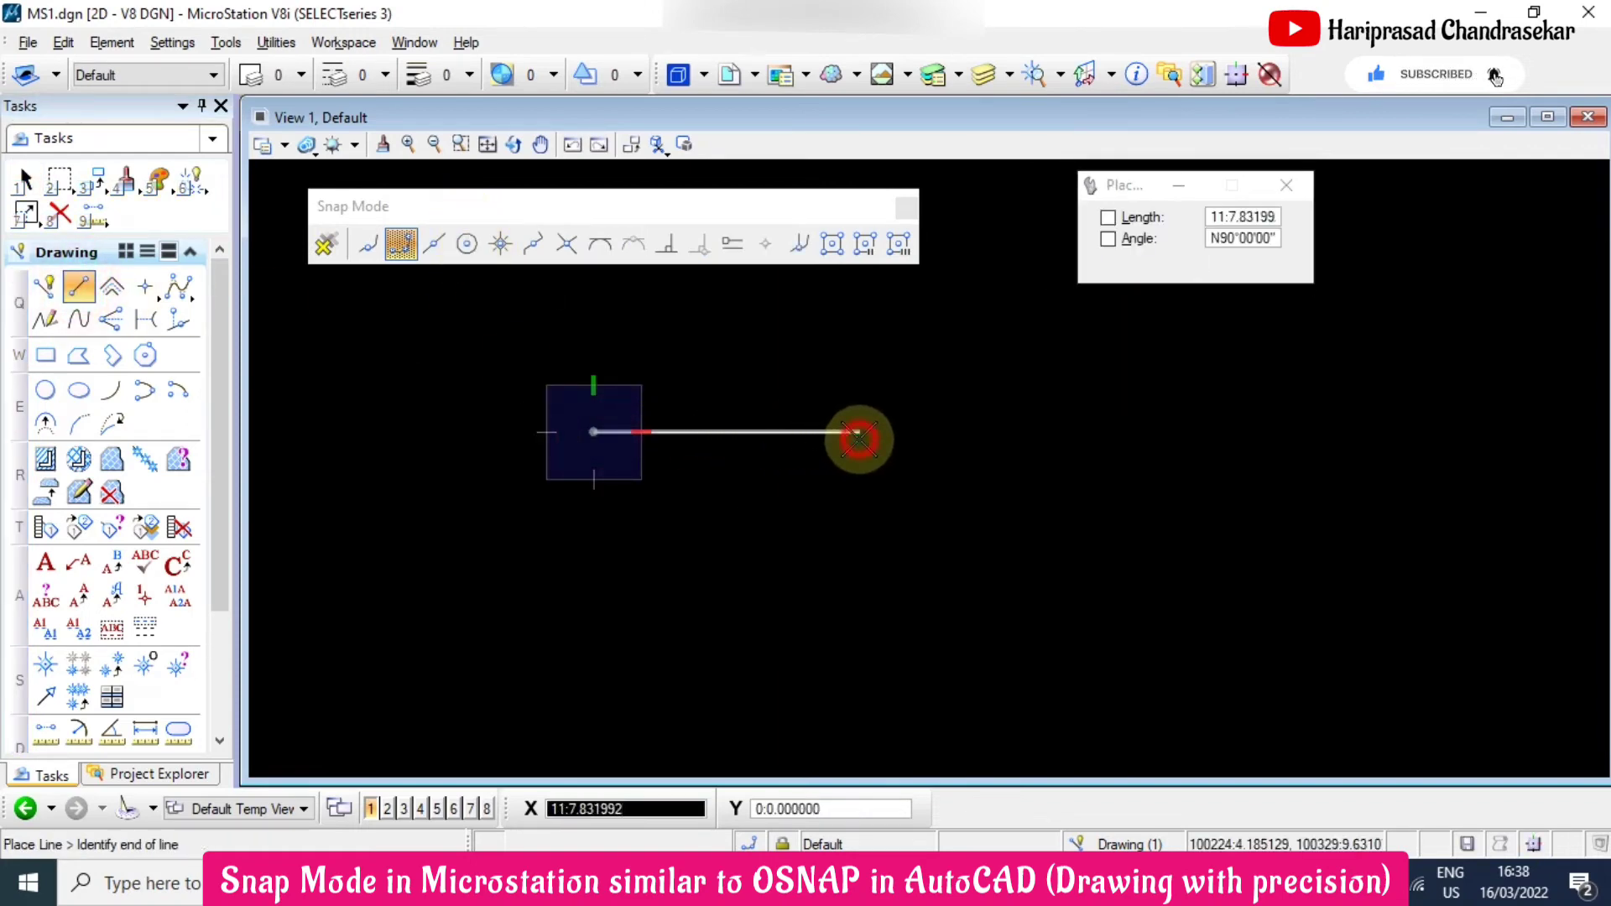
click(857, 432)
click(858, 602)
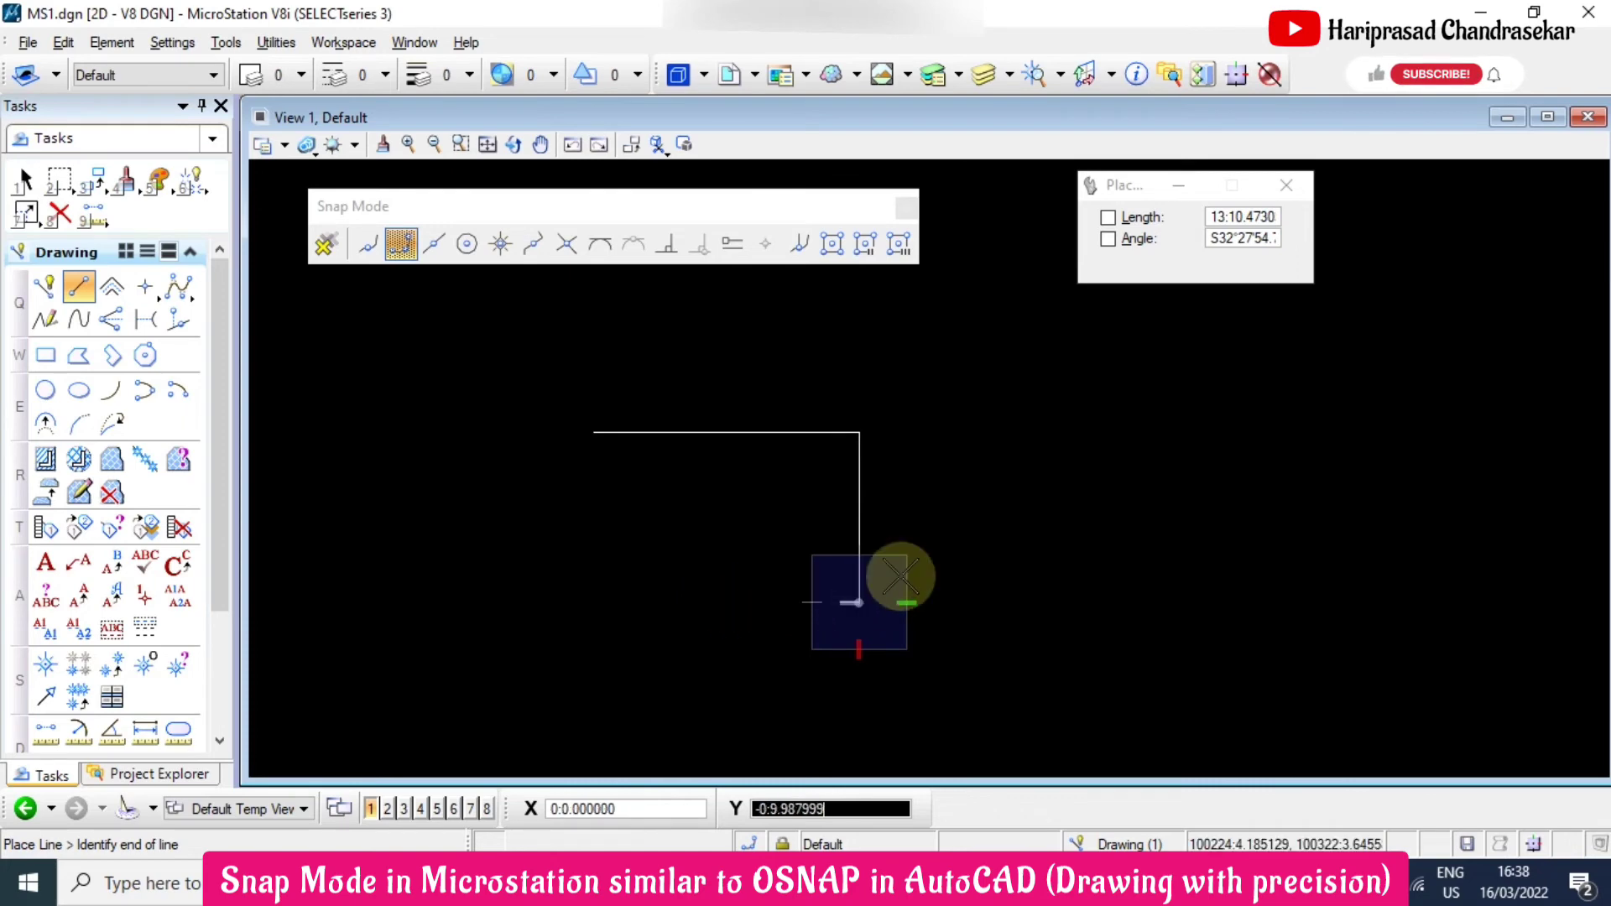
right_click(1007, 520)
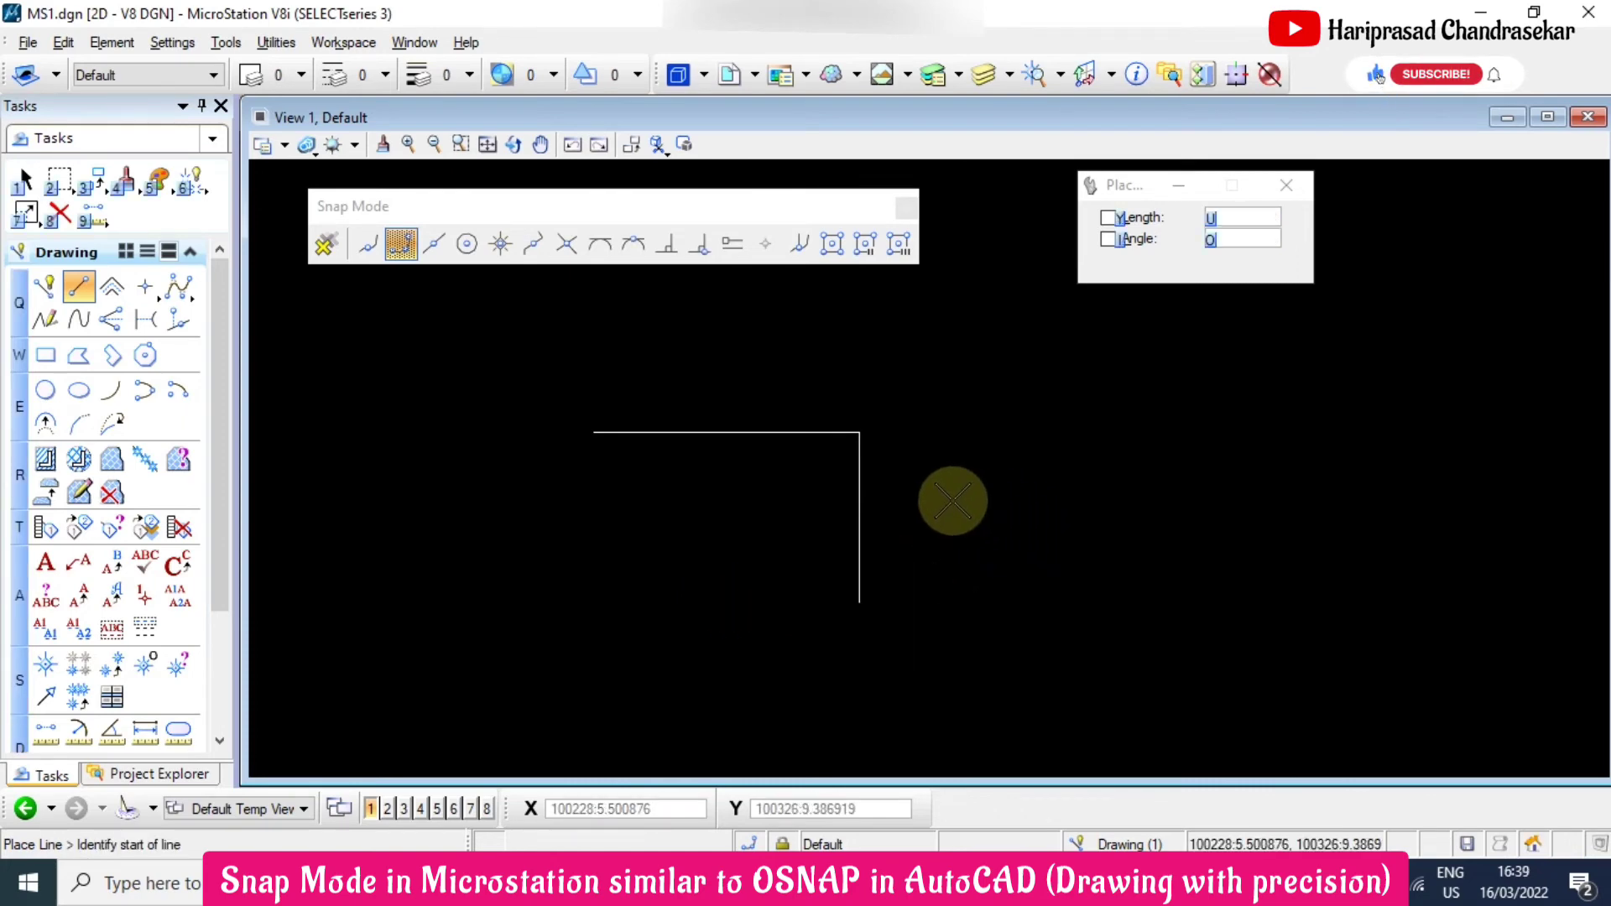
Stop drawing, turn AccuSnap on, and return to Place Line
key(Escape)
click(325, 244)
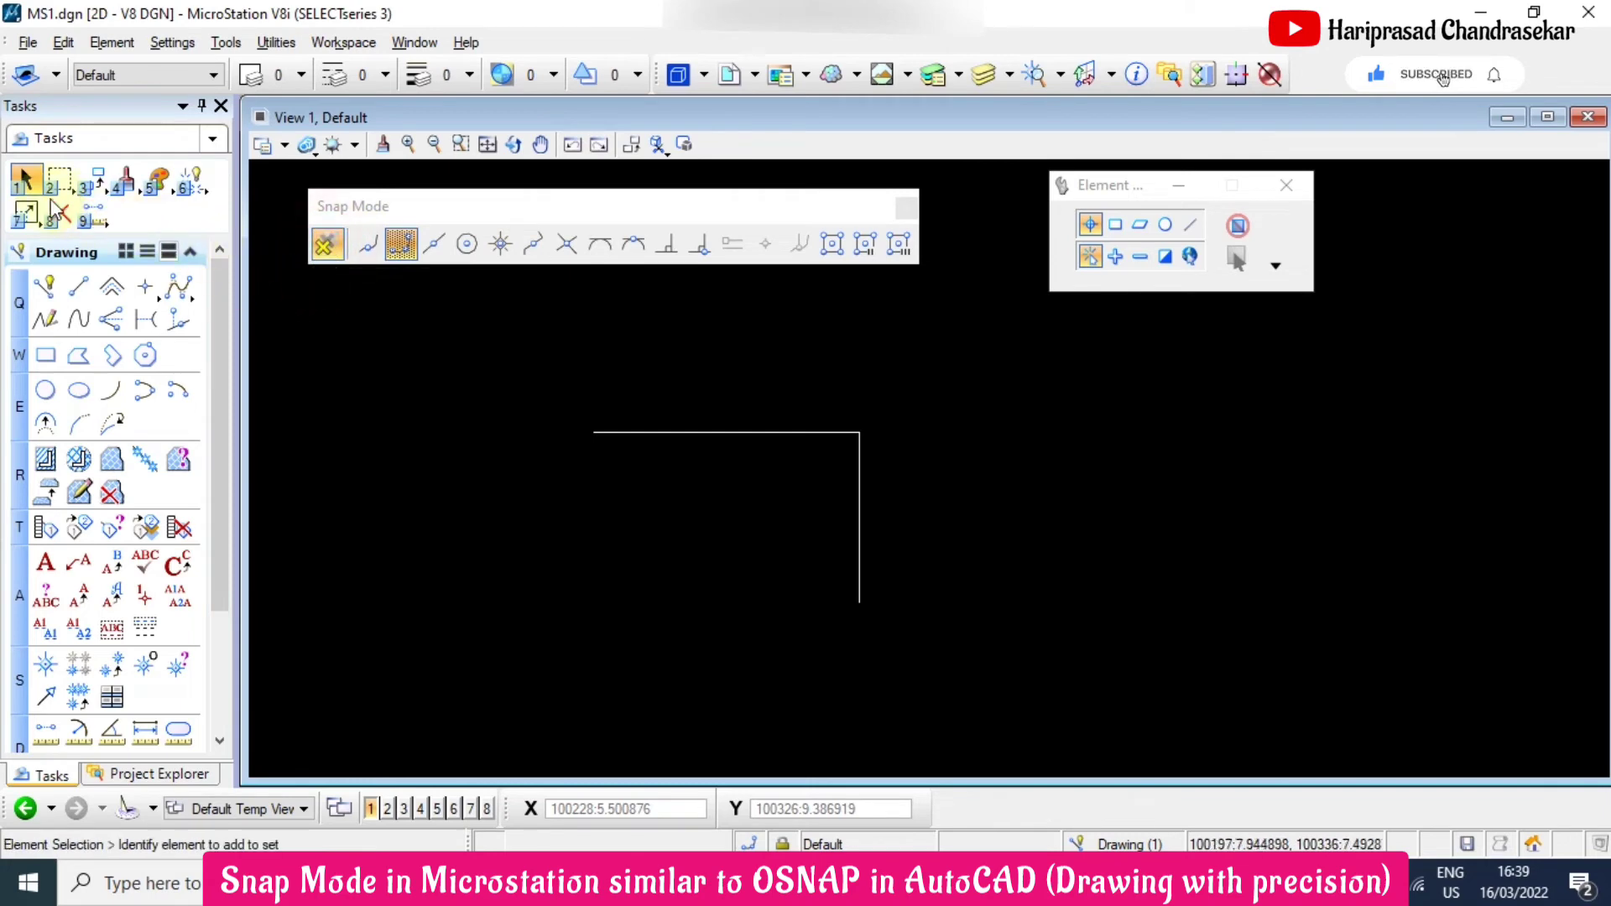
click(78, 286)
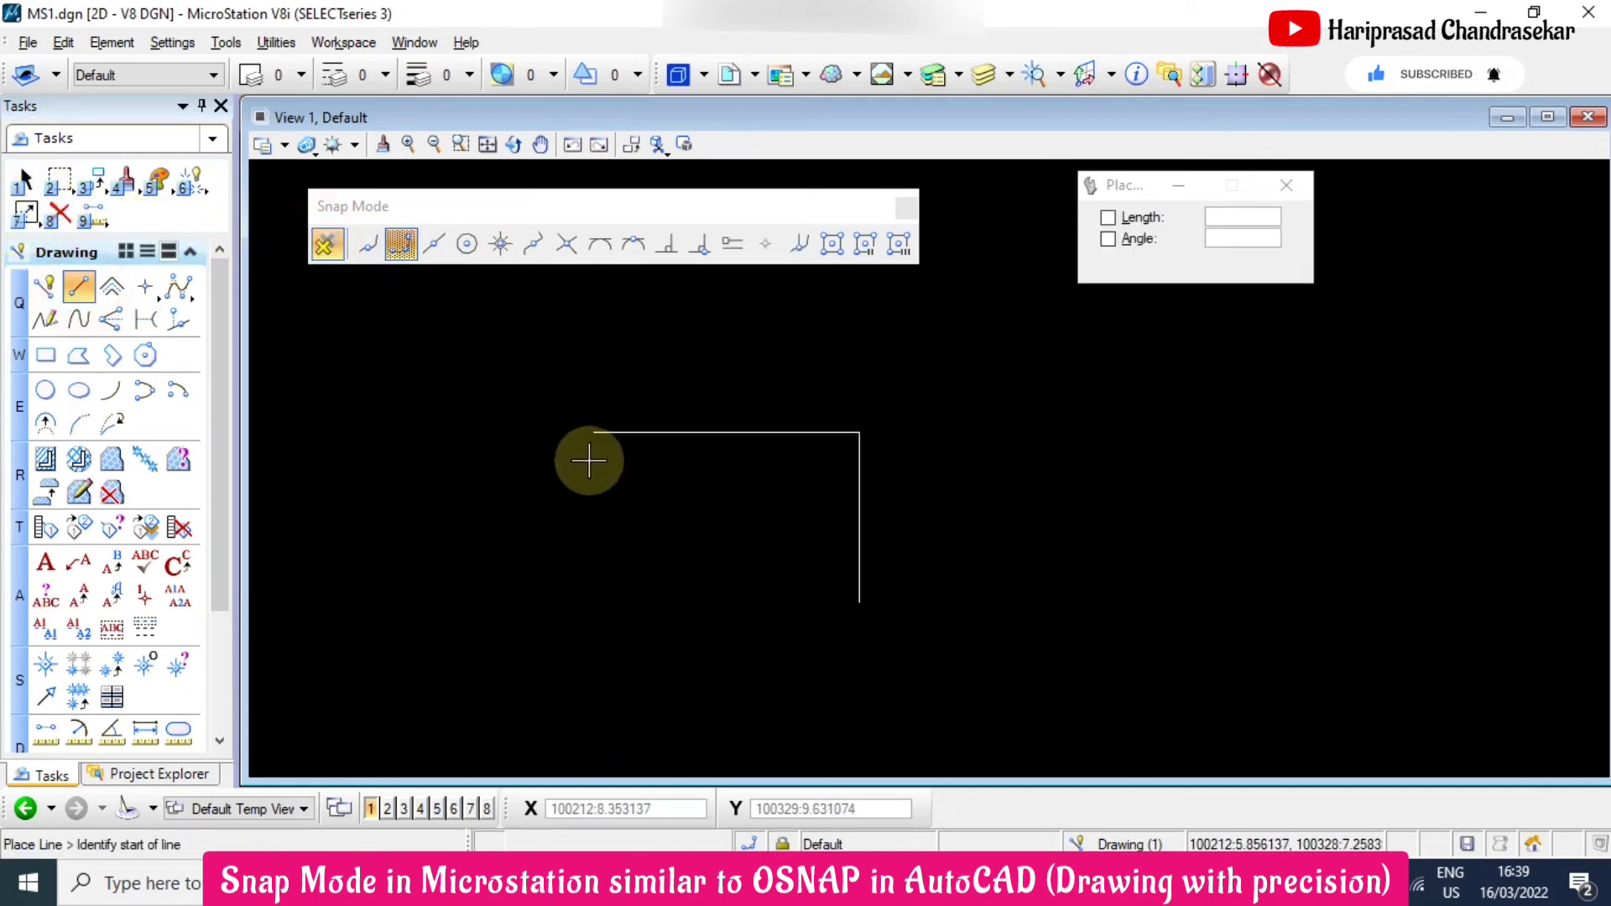
Draw the hypotenuse from the horizontal line's left end to the vertical line's bottom, closing the triangle
click(326, 246)
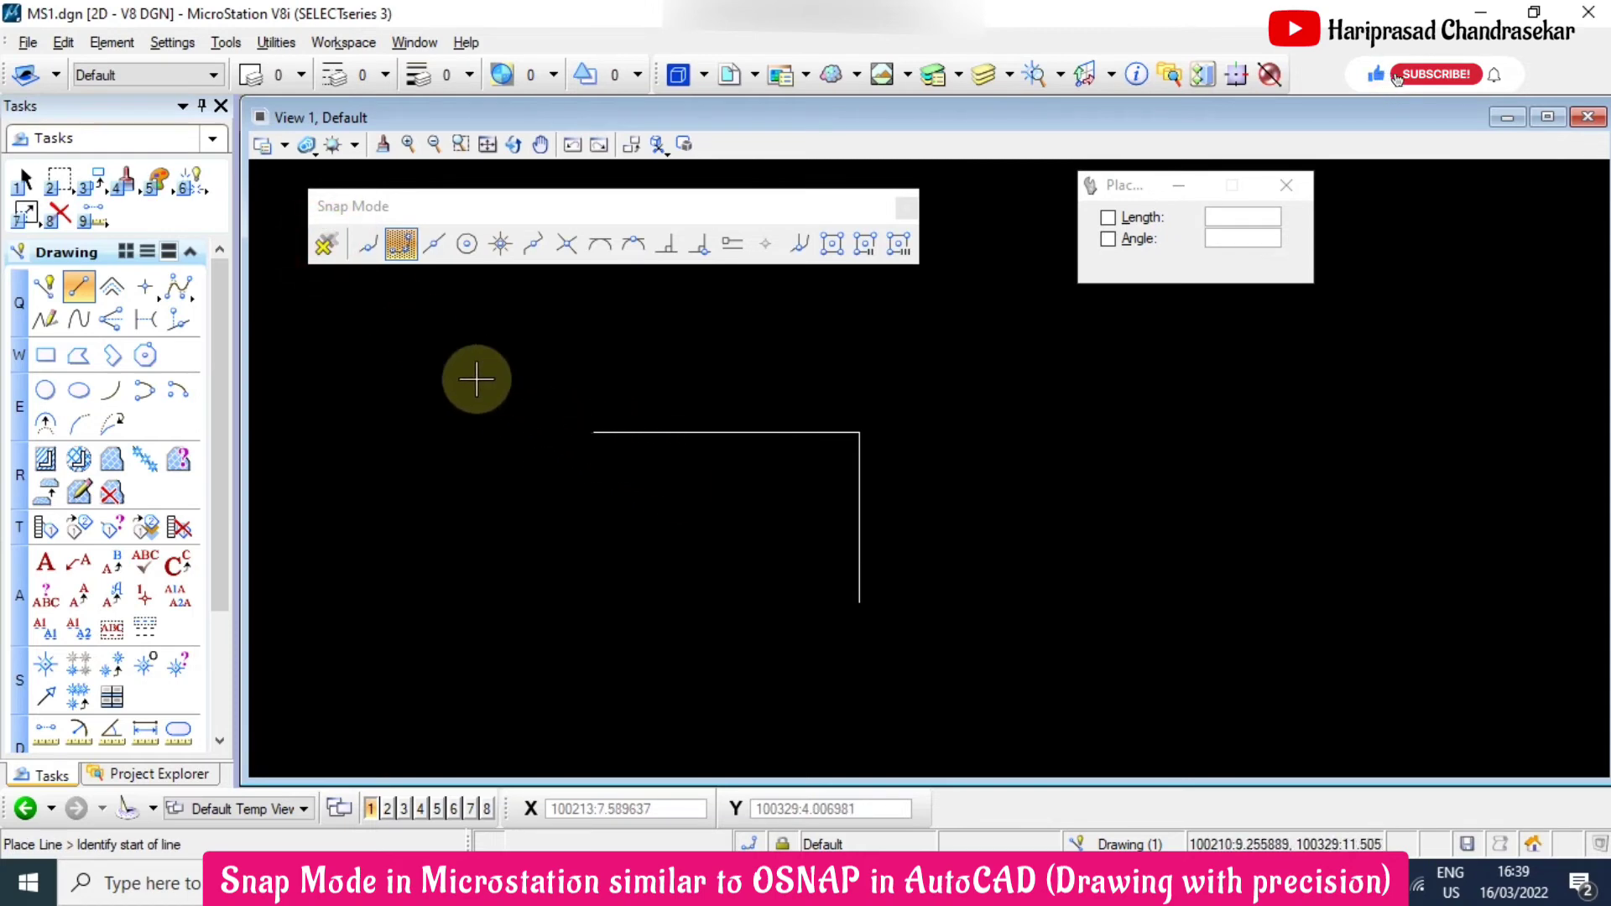
click(325, 244)
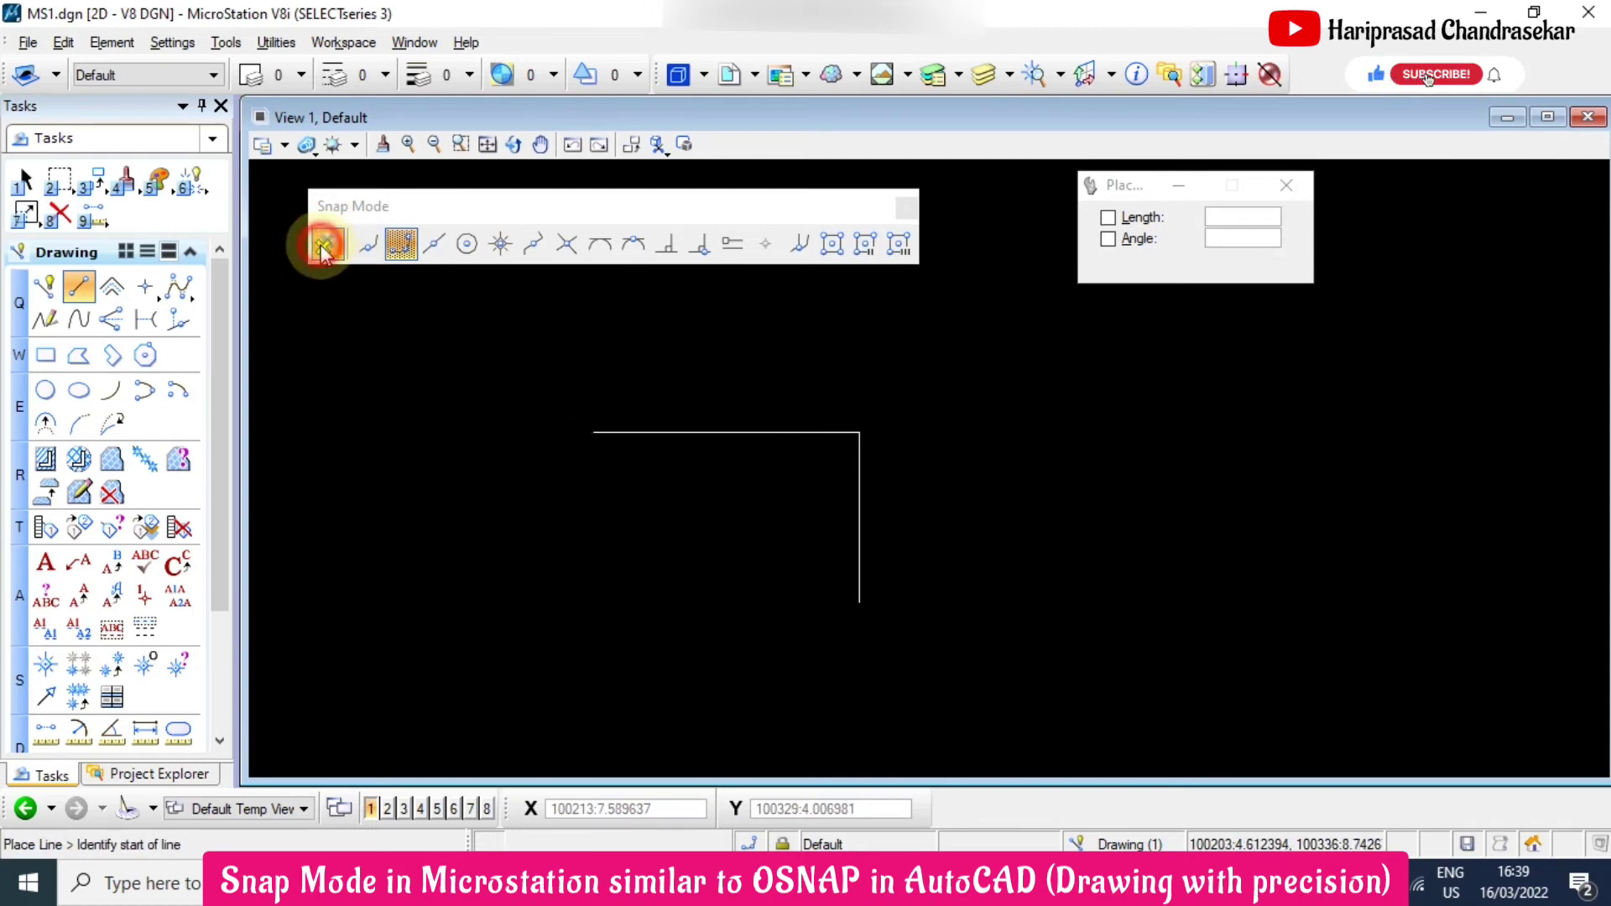
click(594, 433)
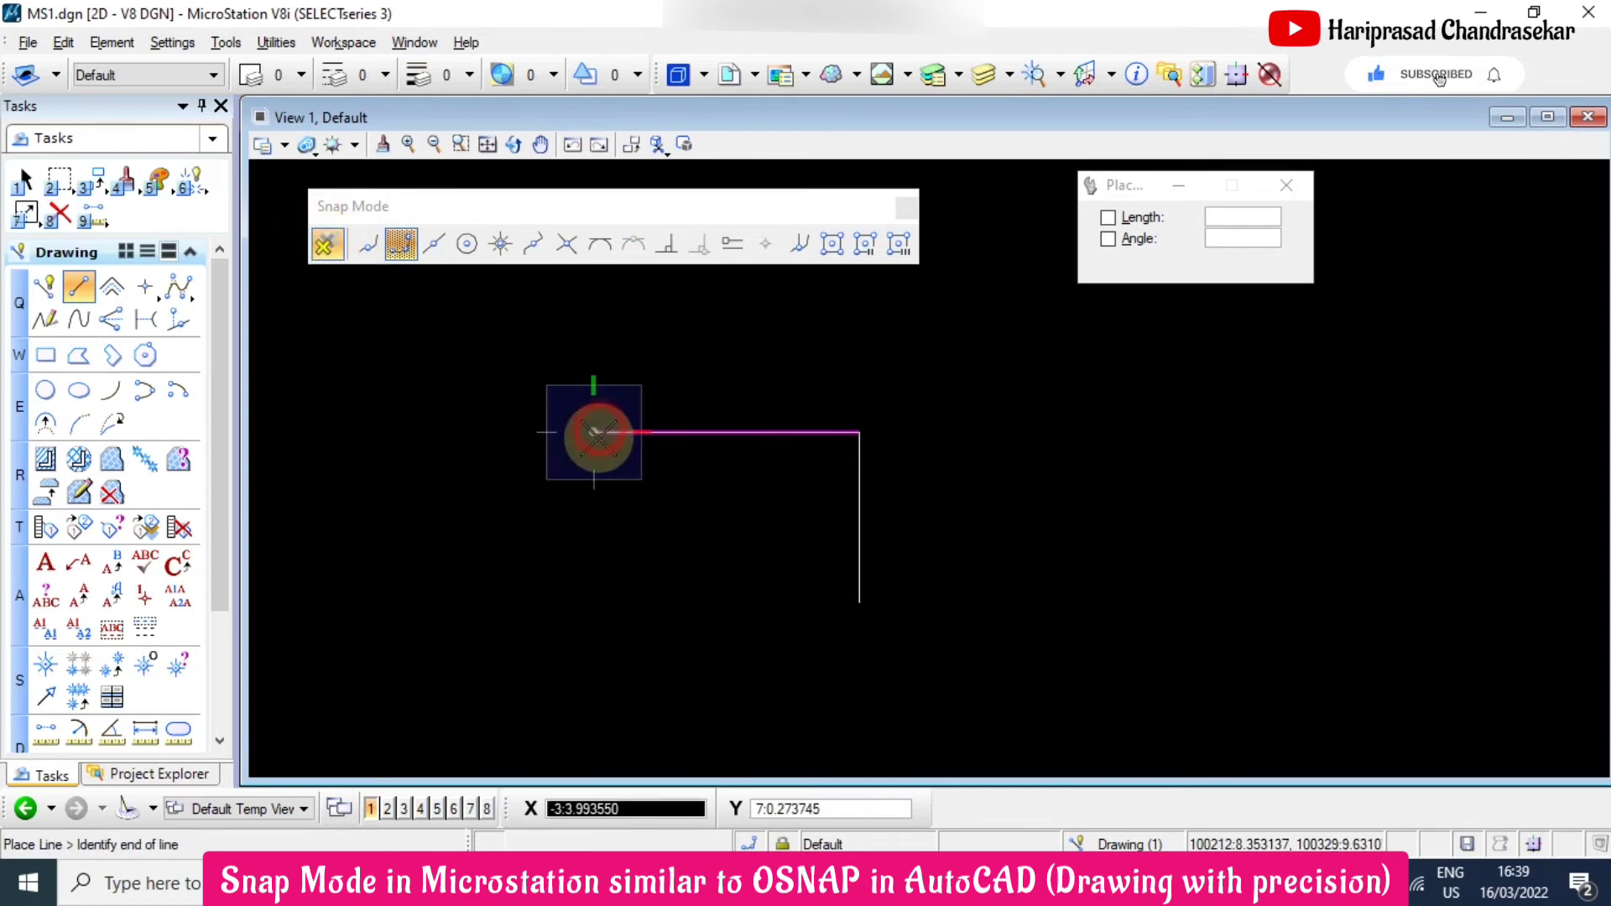
click(858, 601)
right_click(726, 518)
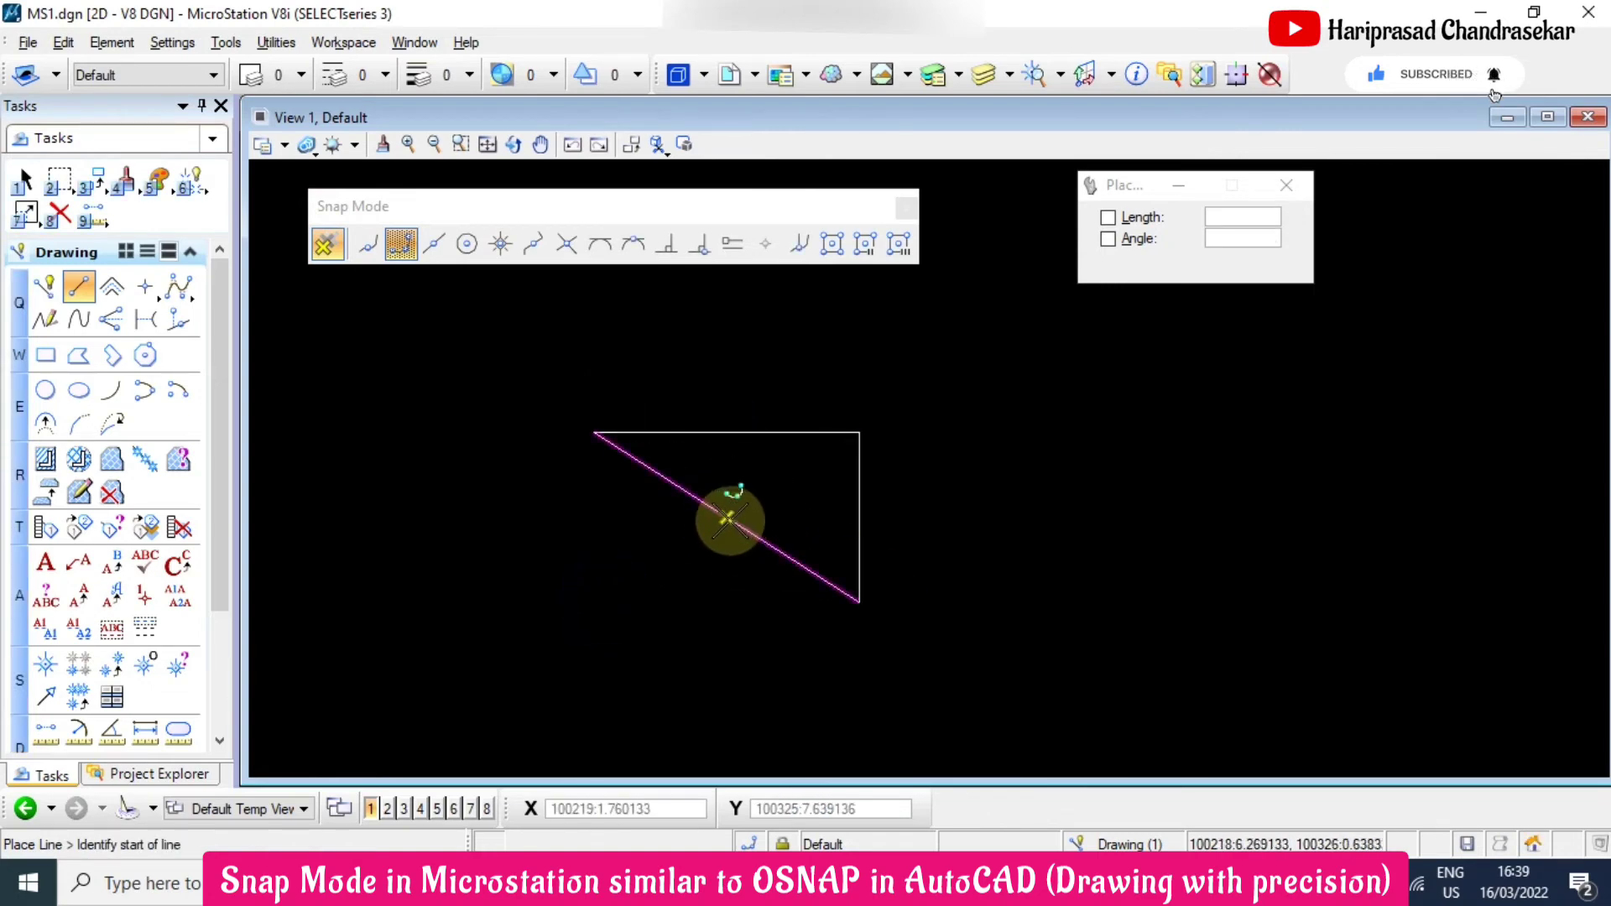
Draw a line from the top edge's midpoint down to the hypotenuse, then across to the right edge
click(727, 433)
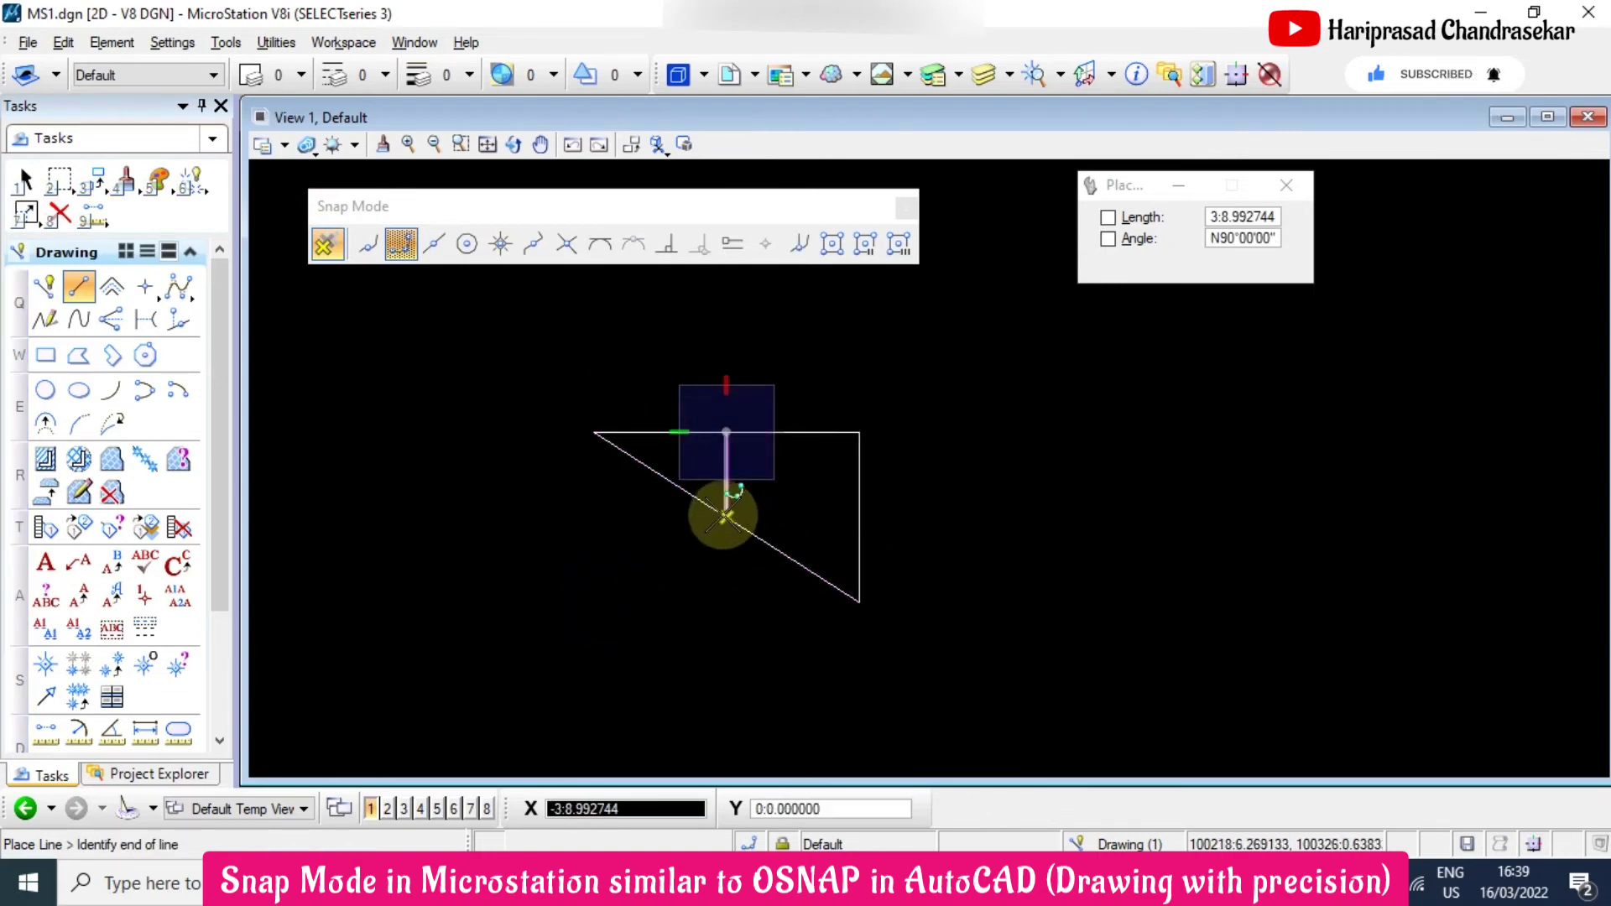
click(727, 517)
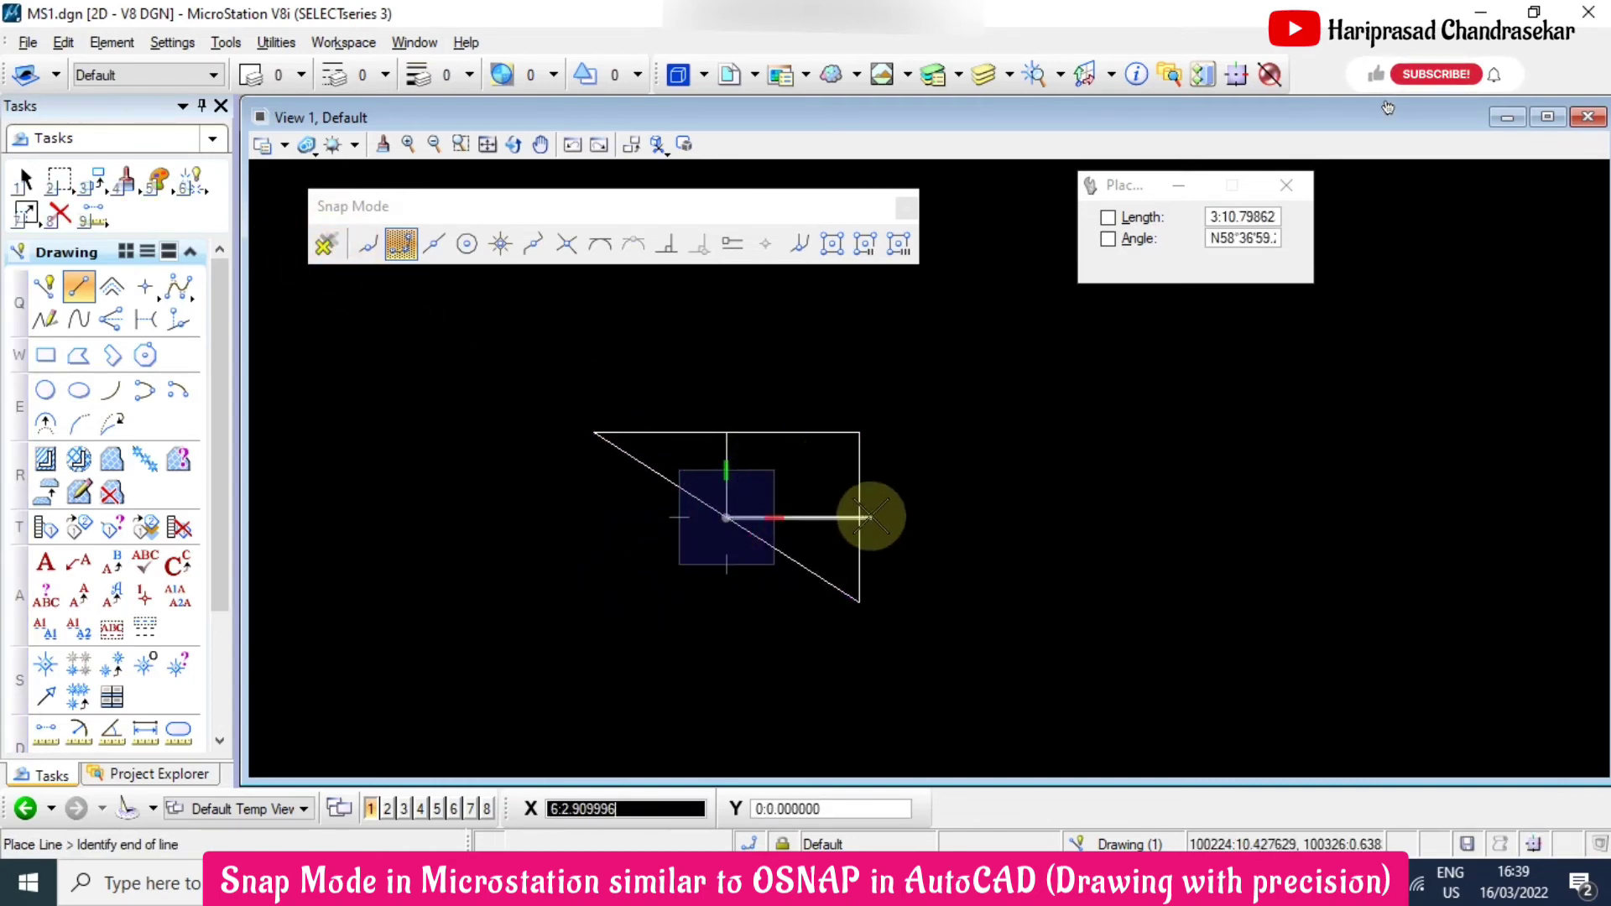
click(328, 246)
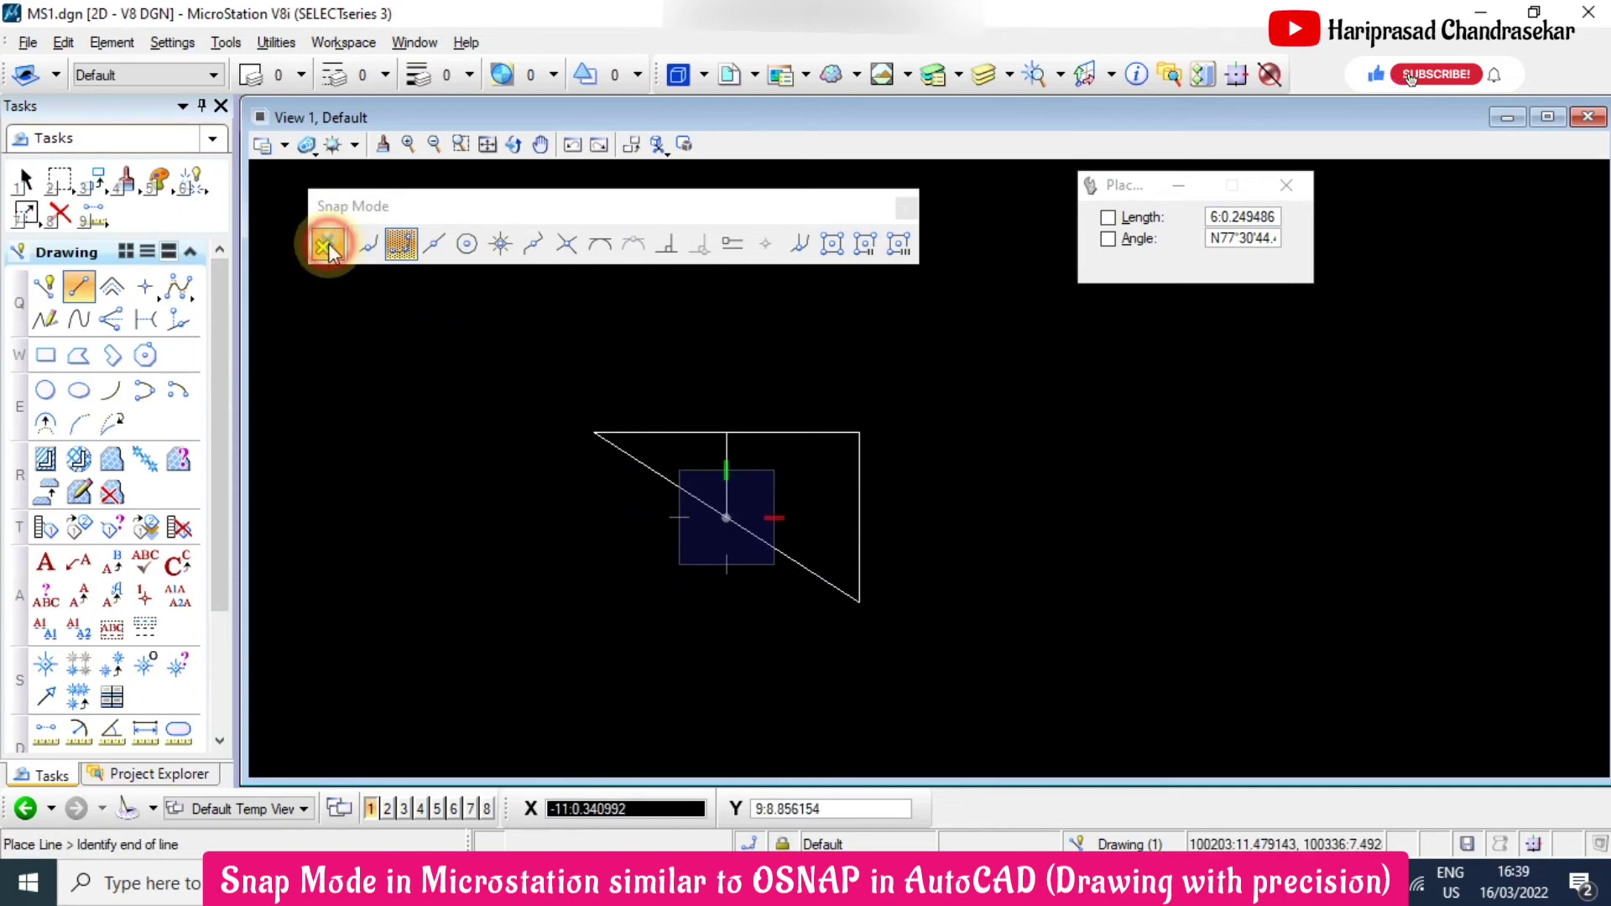
click(858, 518)
right_click(923, 464)
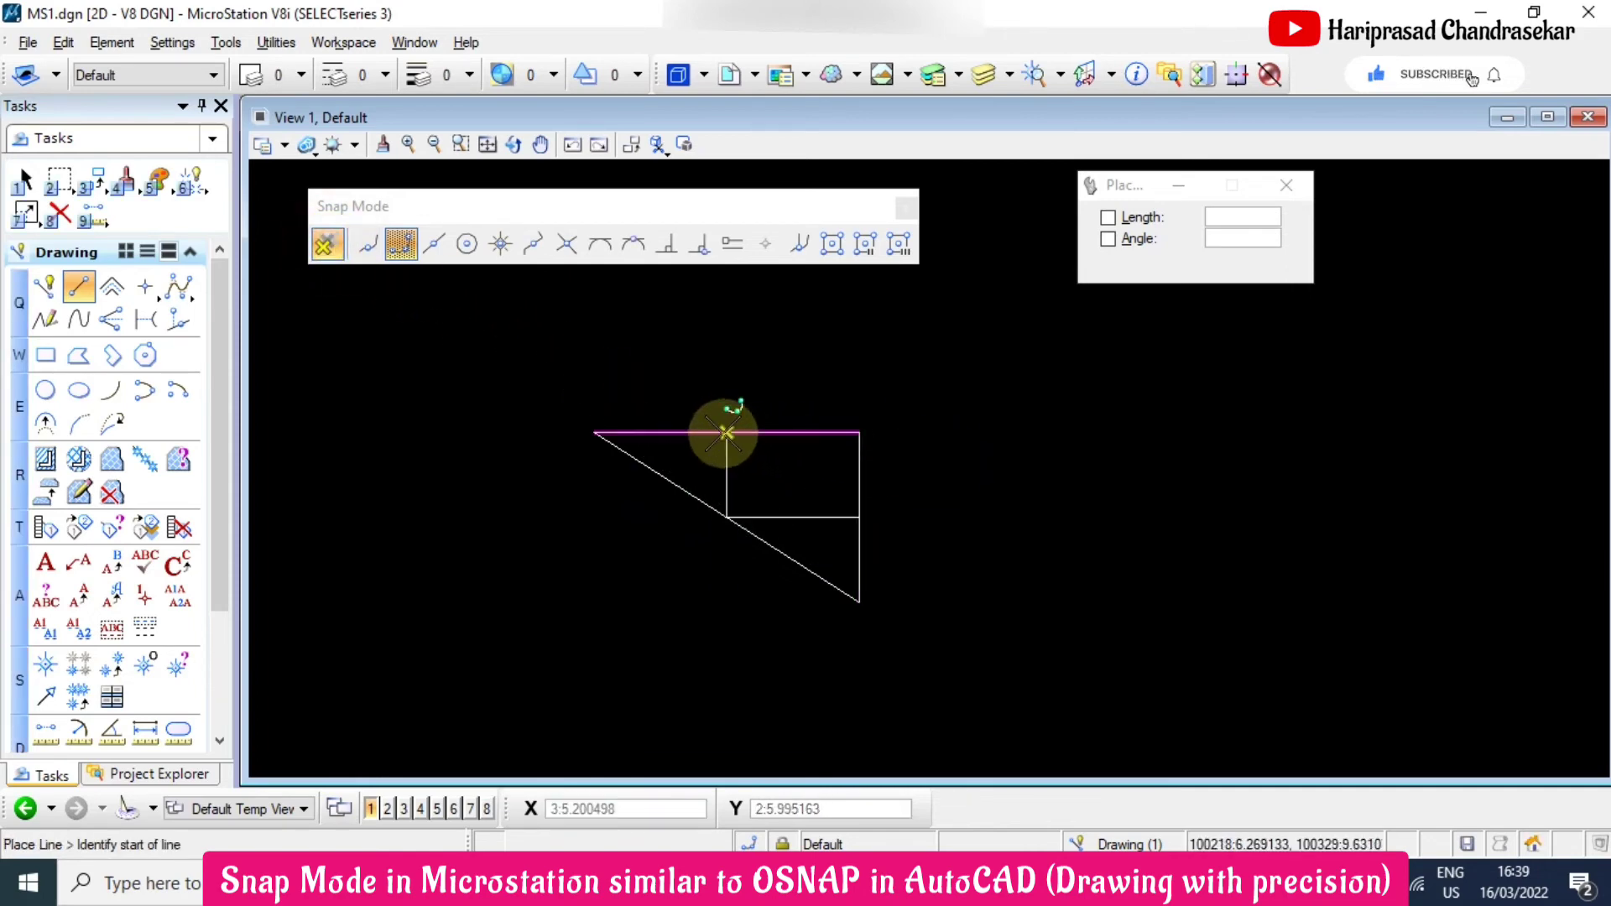
Draw a V line from the rectangle's top-left corner to its bottom midpoint and top-right corner
click(727, 432)
click(792, 517)
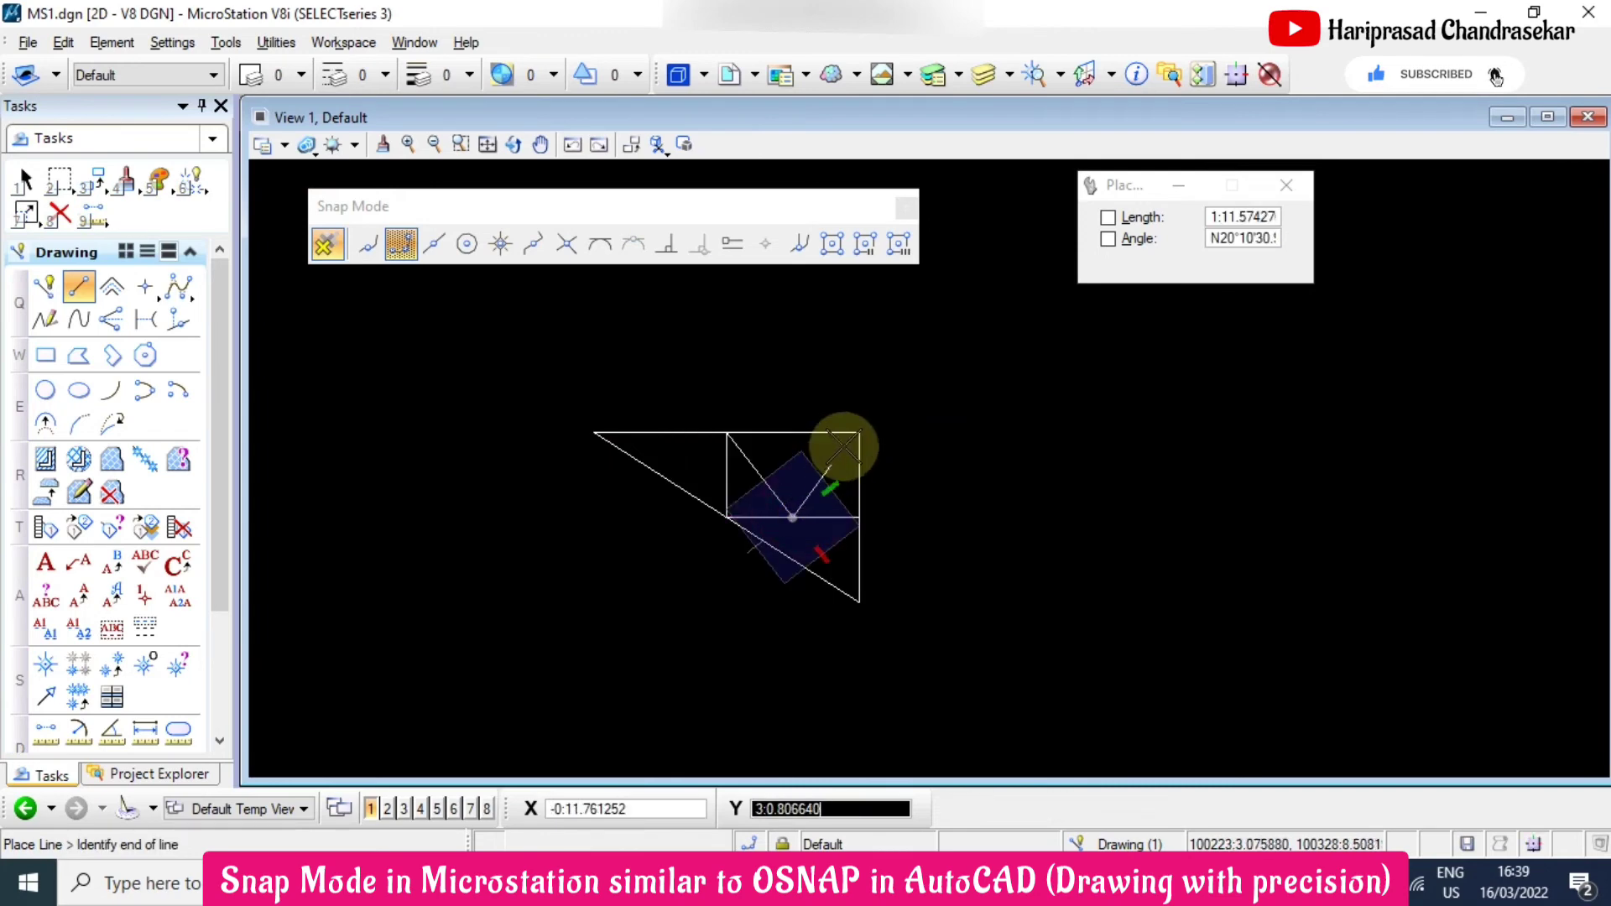
click(859, 432)
right_click(902, 420)
Draw a vertical line from the bottom midpoint to the top edge, then undo it
click(792, 517)
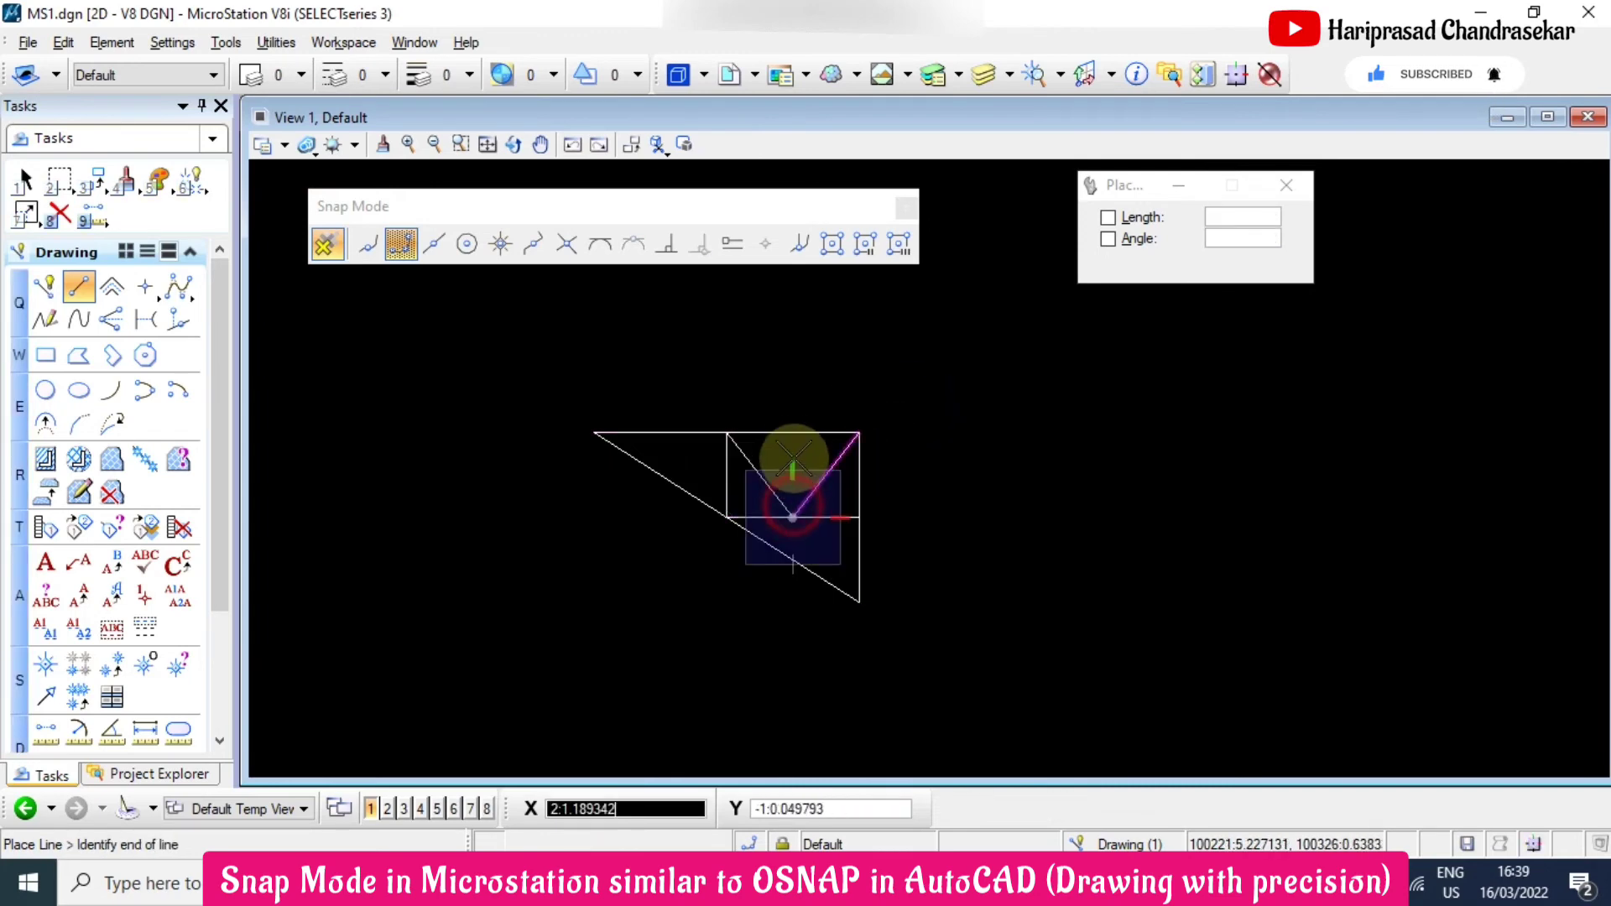
click(792, 433)
right_click(801, 369)
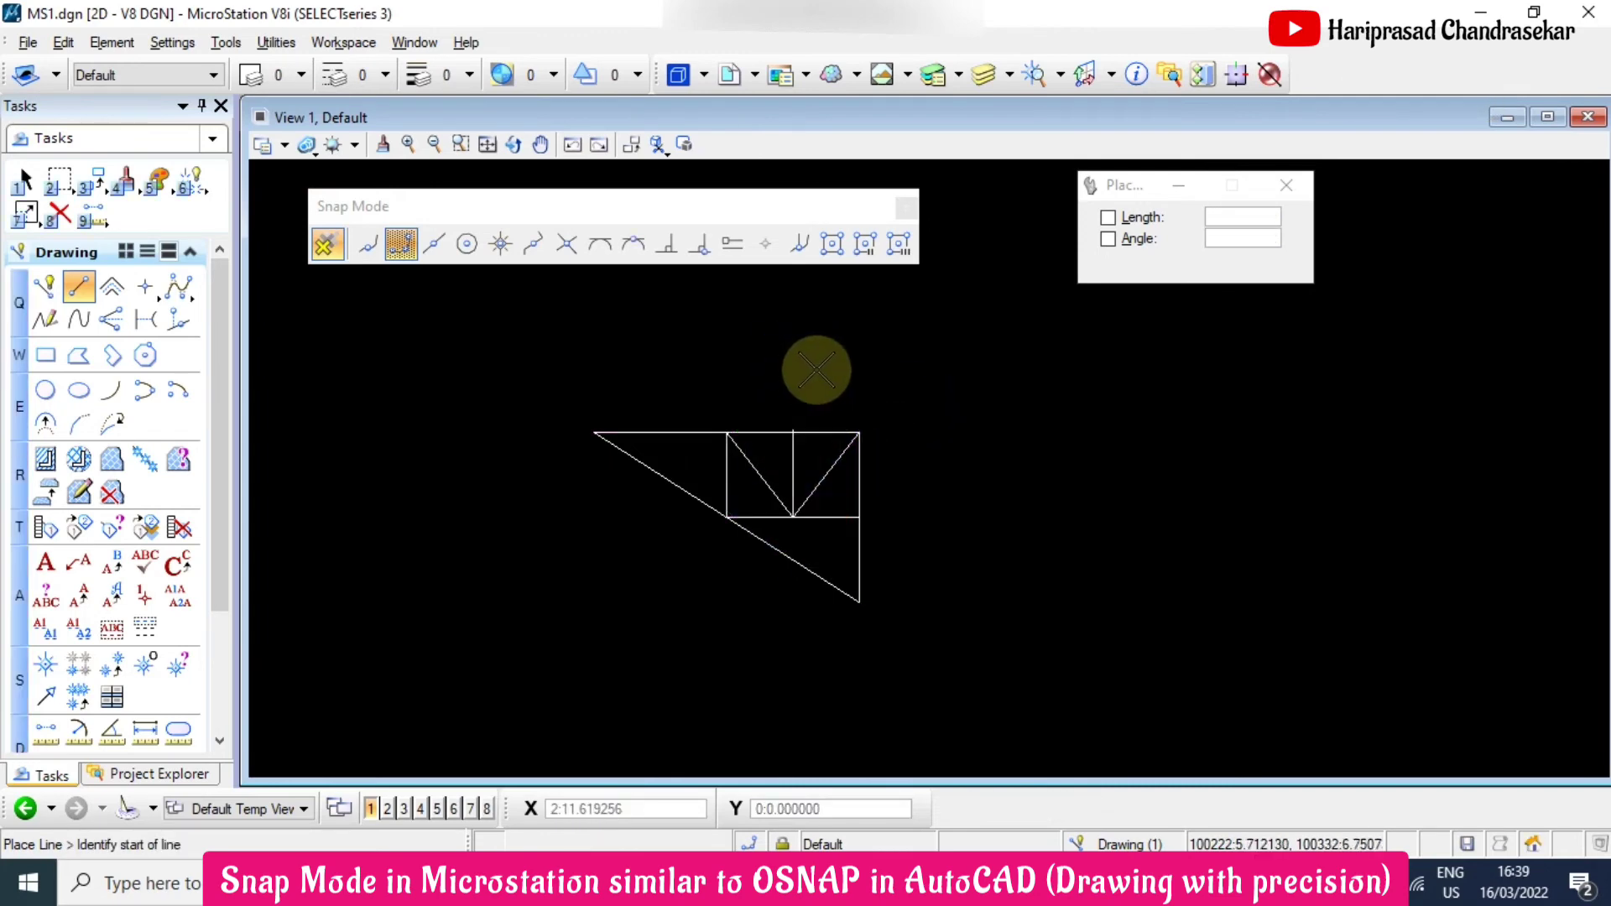
key(ctrl+z)
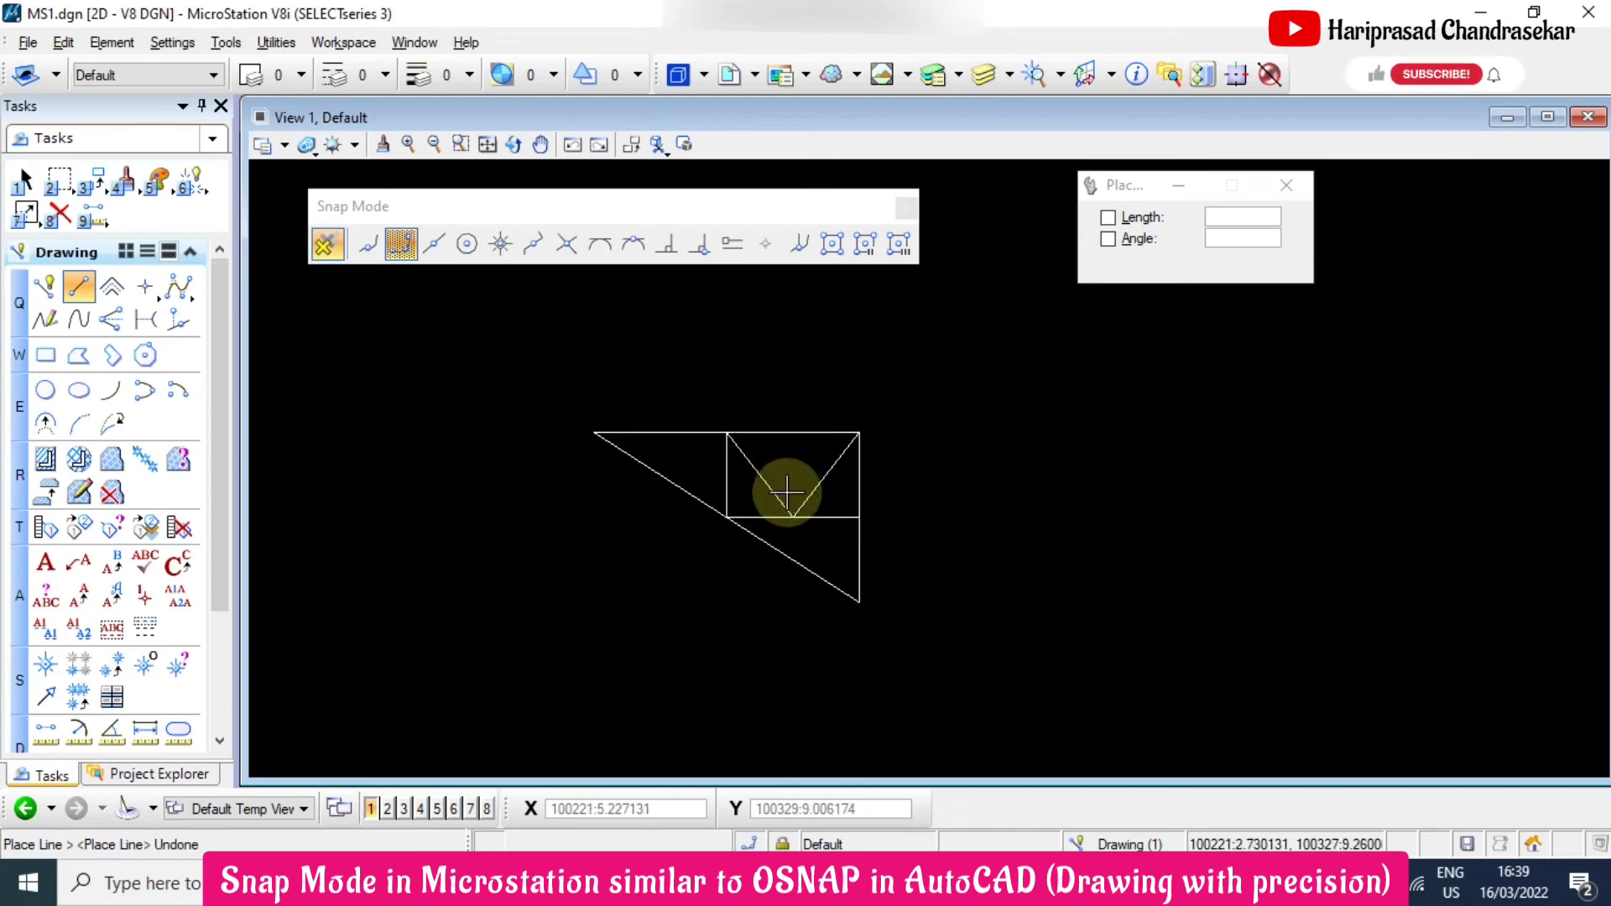
Redraw the vertical centre line from the bottom midpoint to the top edge using Perpendicular snap
click(792, 518)
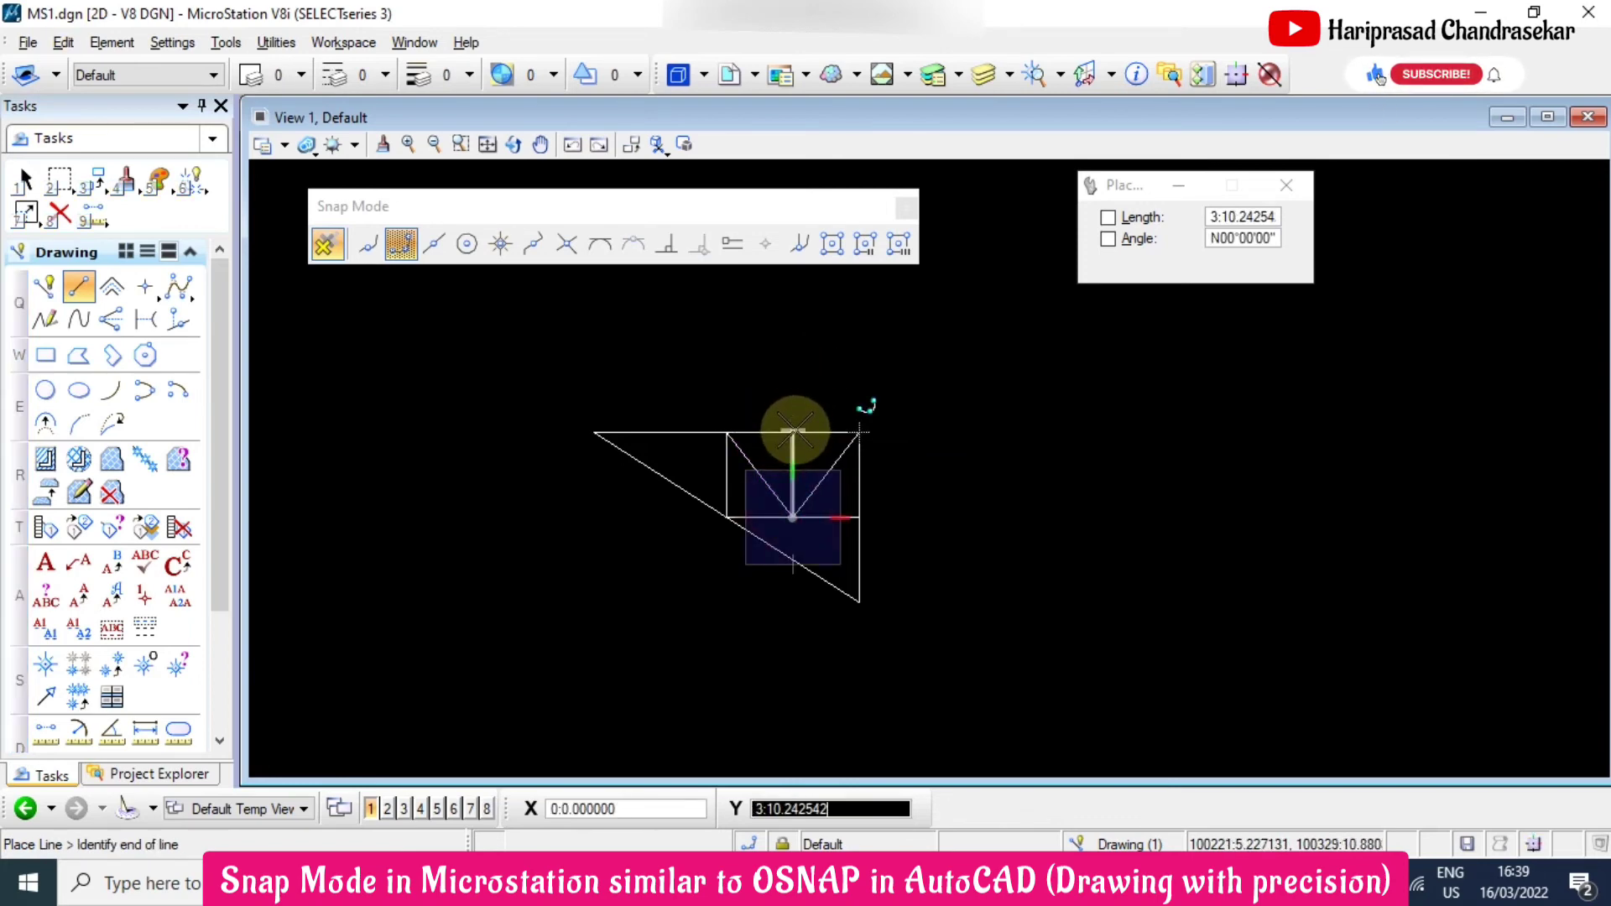
scroll(794, 430, up, 3)
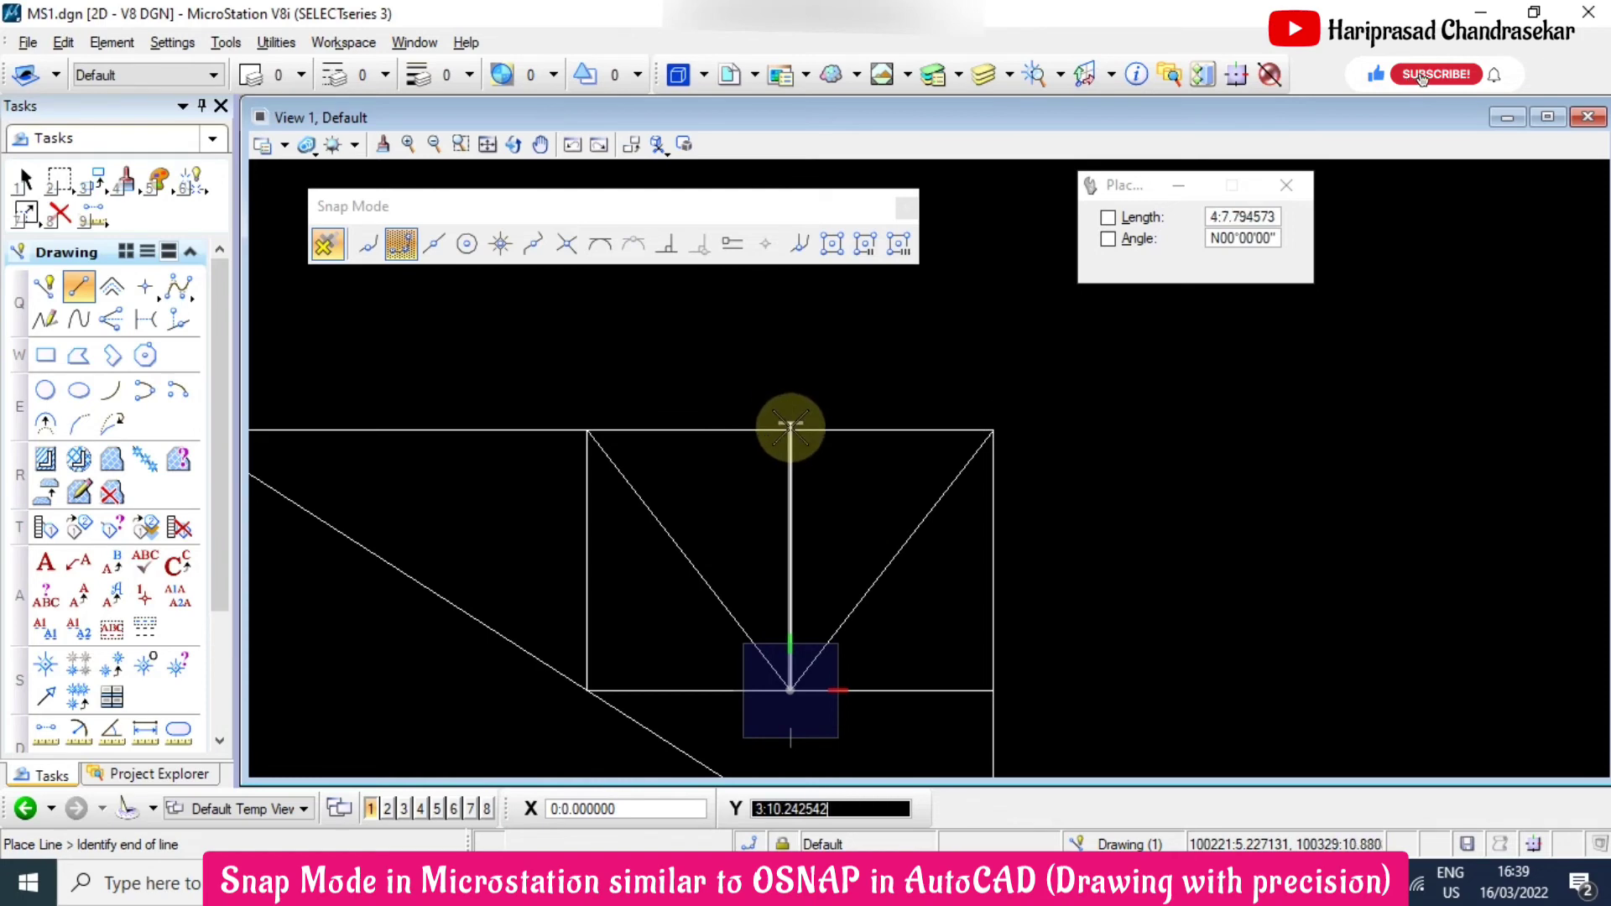
scroll(788, 411, up, 3)
scroll(787, 453, down, 1)
scroll(779, 367, down, 1)
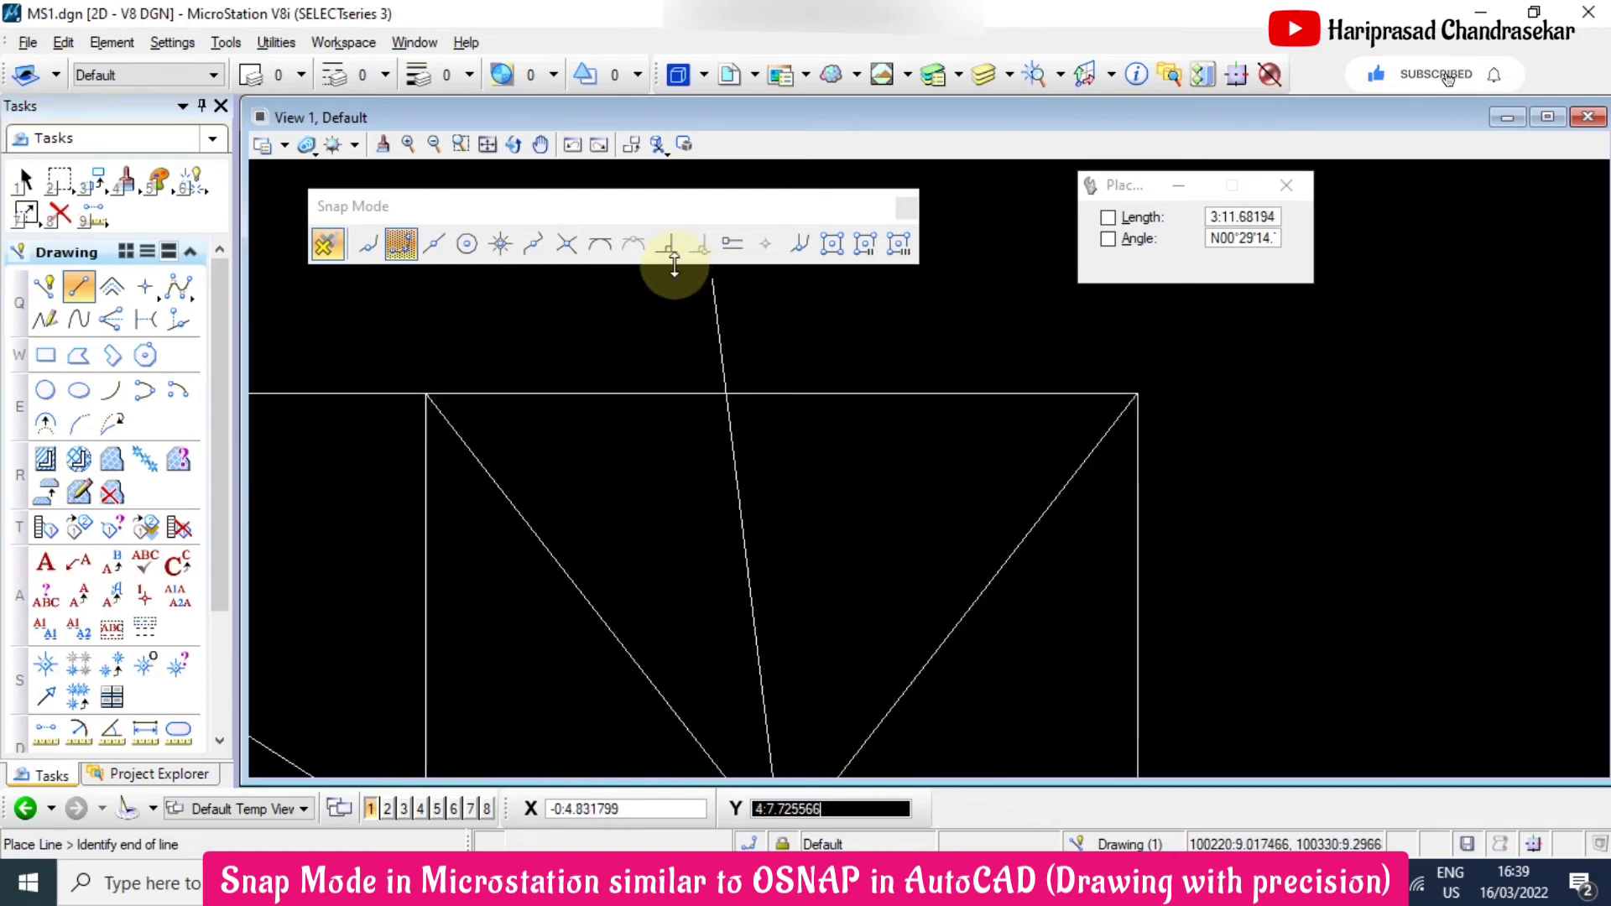
click(667, 244)
click(781, 394)
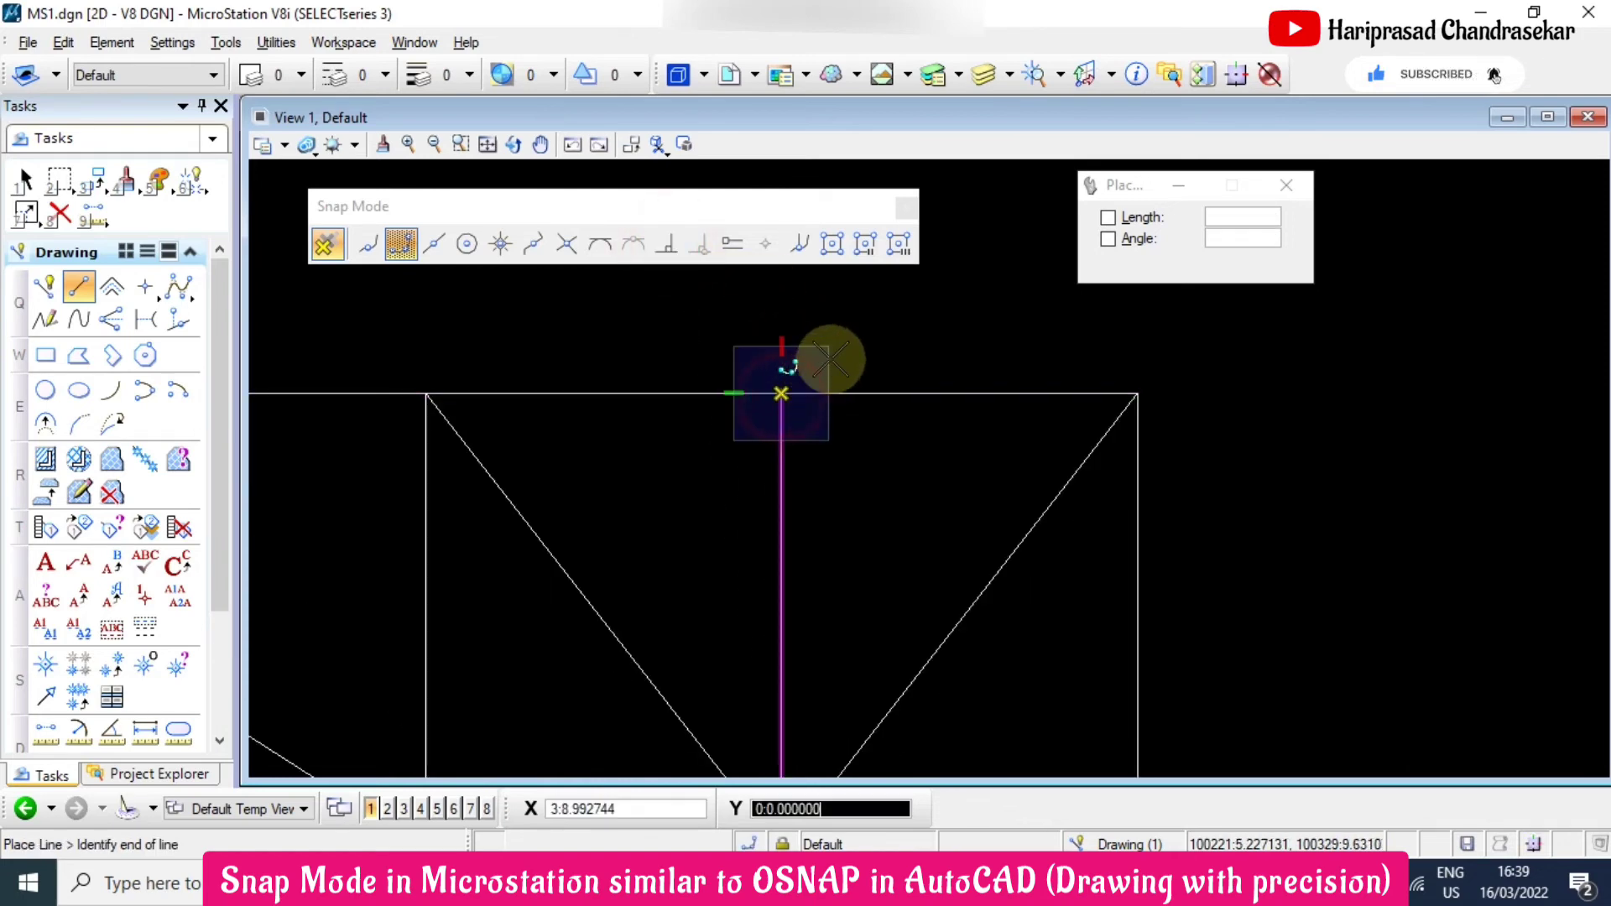
right_click(889, 337)
Exit the line tool, zoom out, and close the floating Snap Mode toolbar
key(Escape)
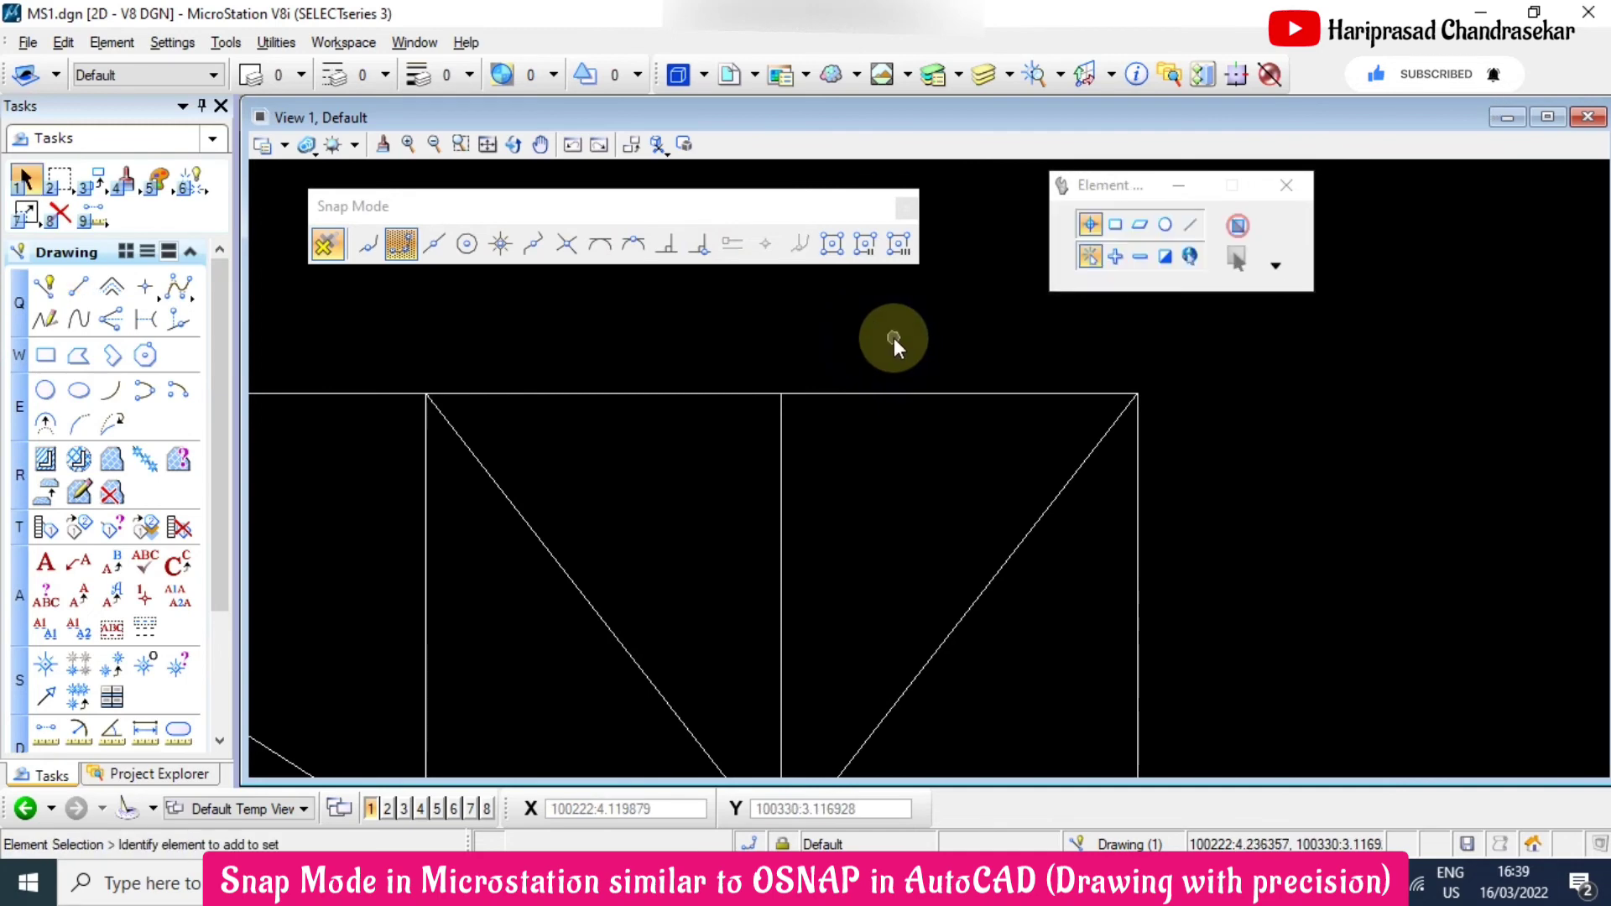
scroll(893, 338, down, 2)
scroll(916, 382, down, 1)
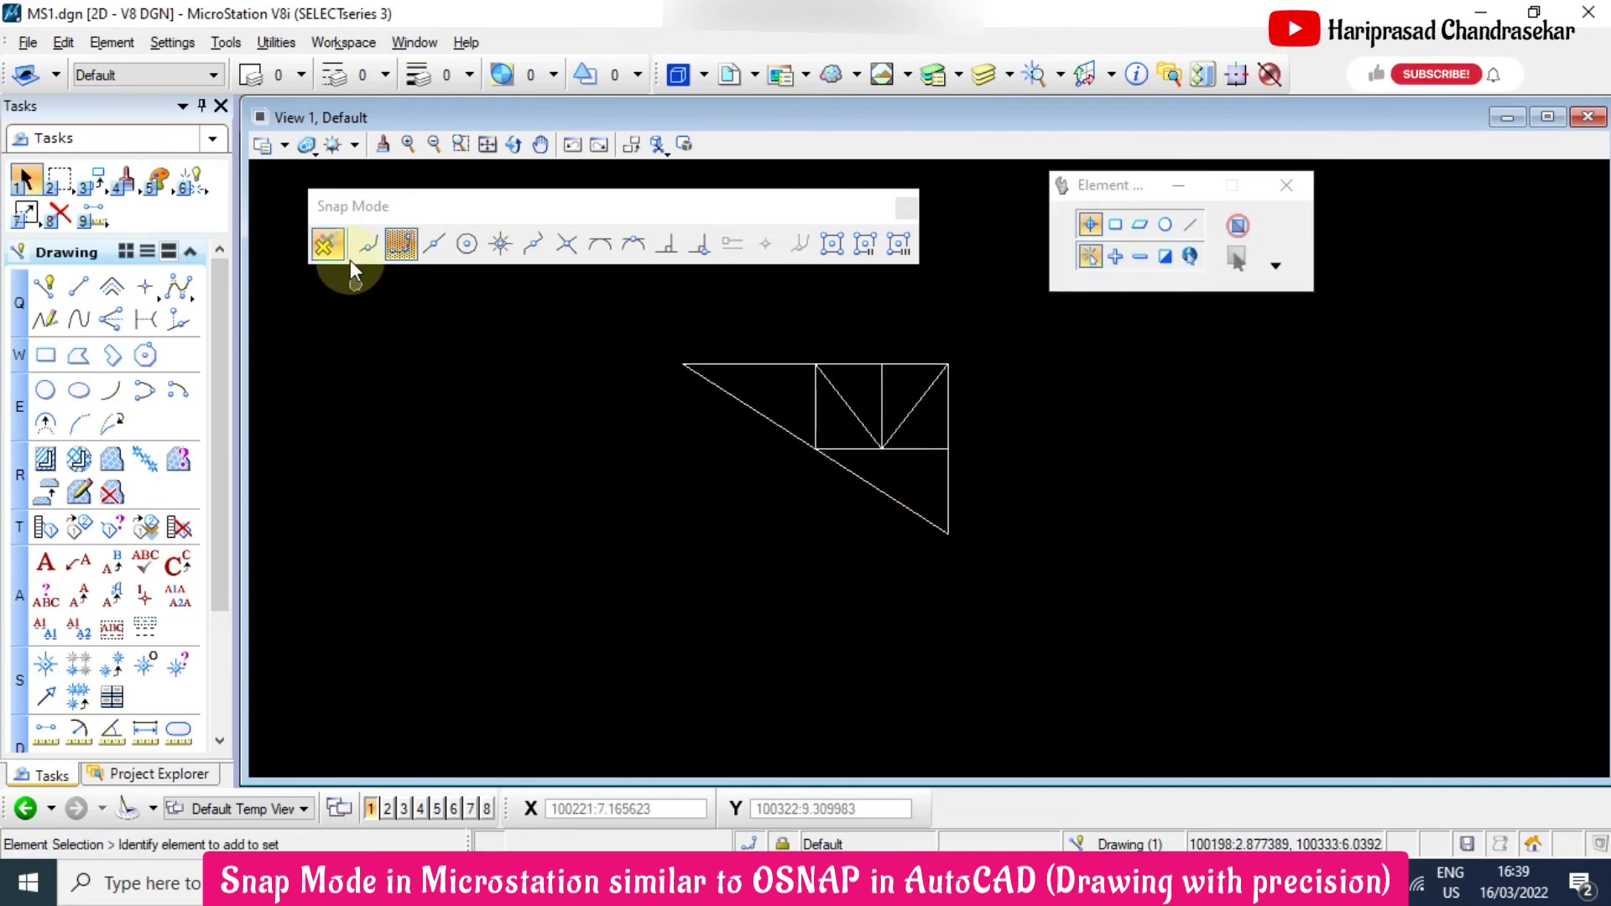
click(708, 561)
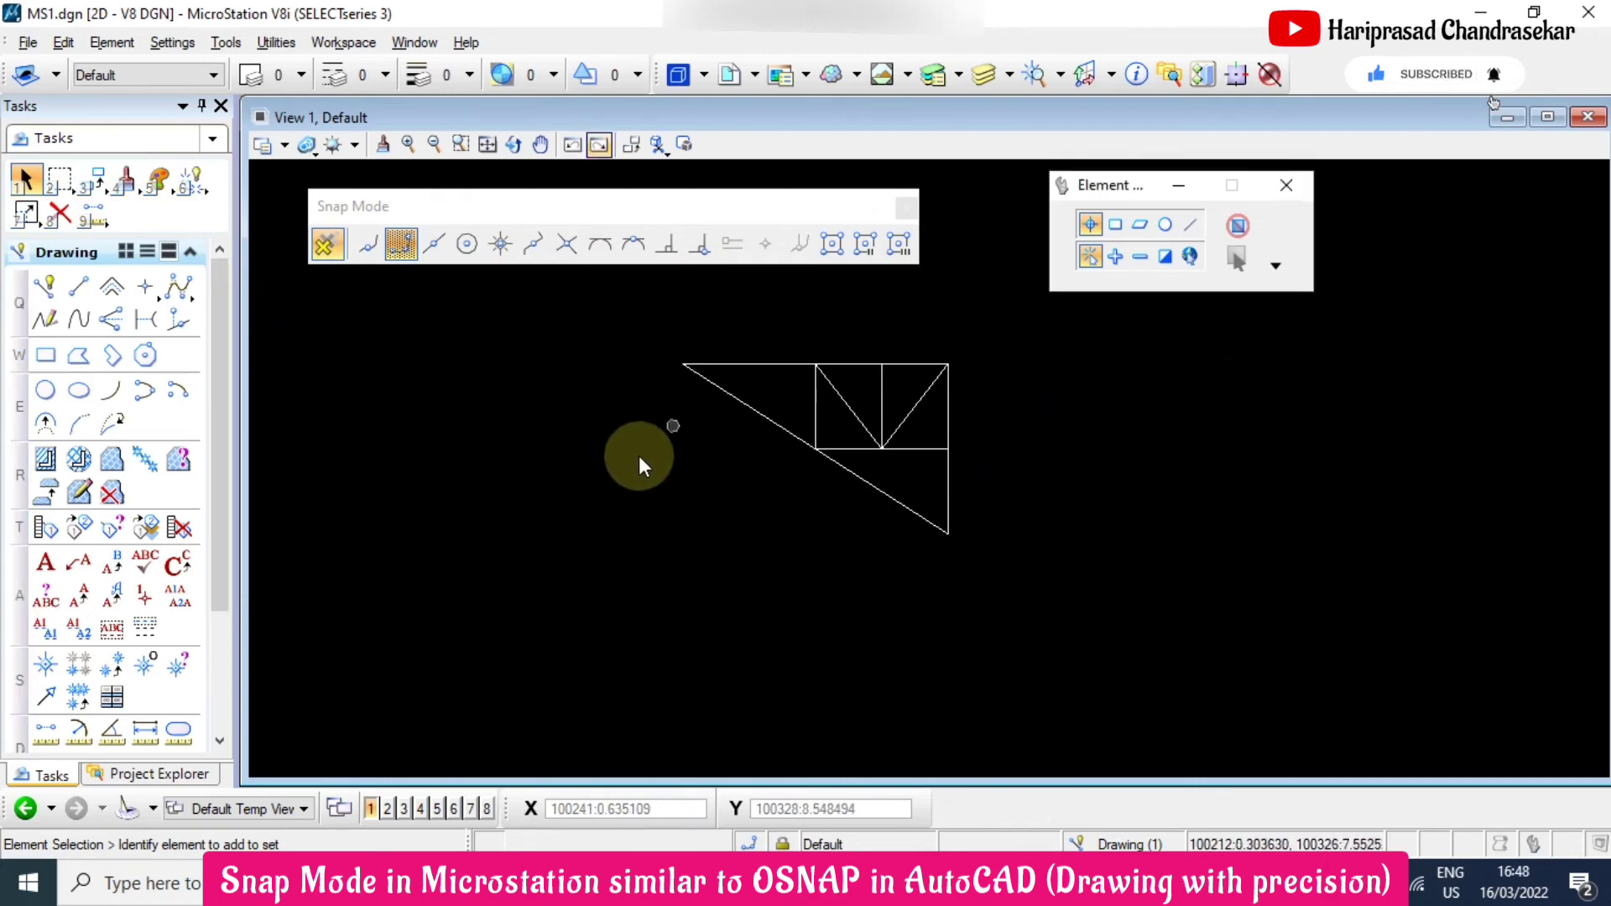
click(906, 207)
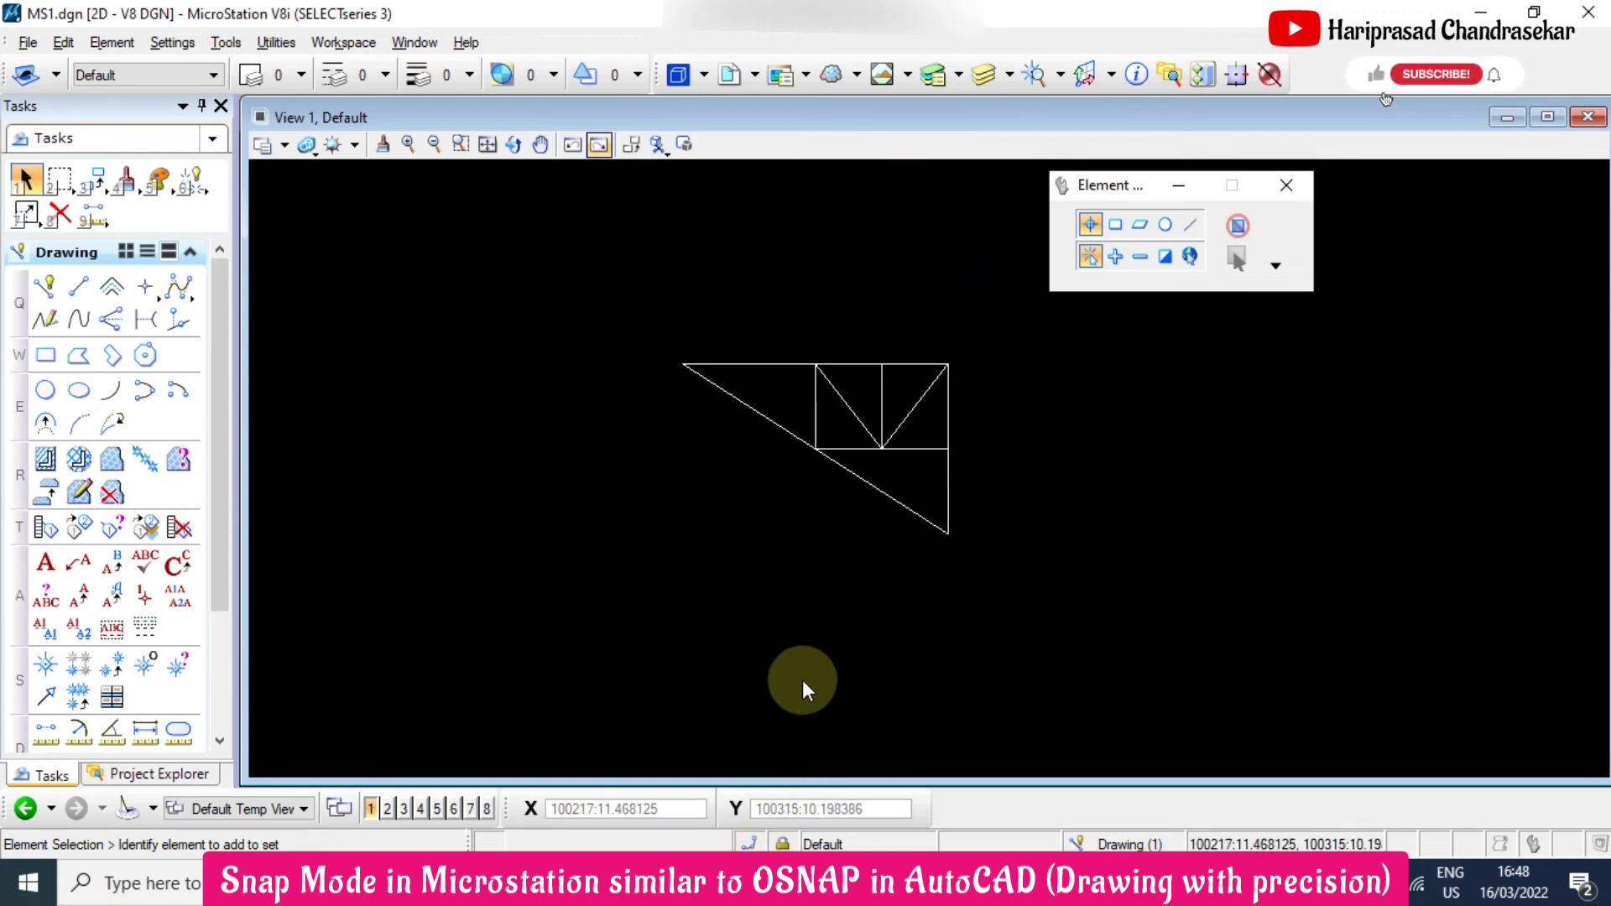
Enable Angular Dimensions and Snap Mode in Tool Boxes (Ctrl+T), confirm, then close Snap Mode again
key(ctrl+t)
click(687, 310)
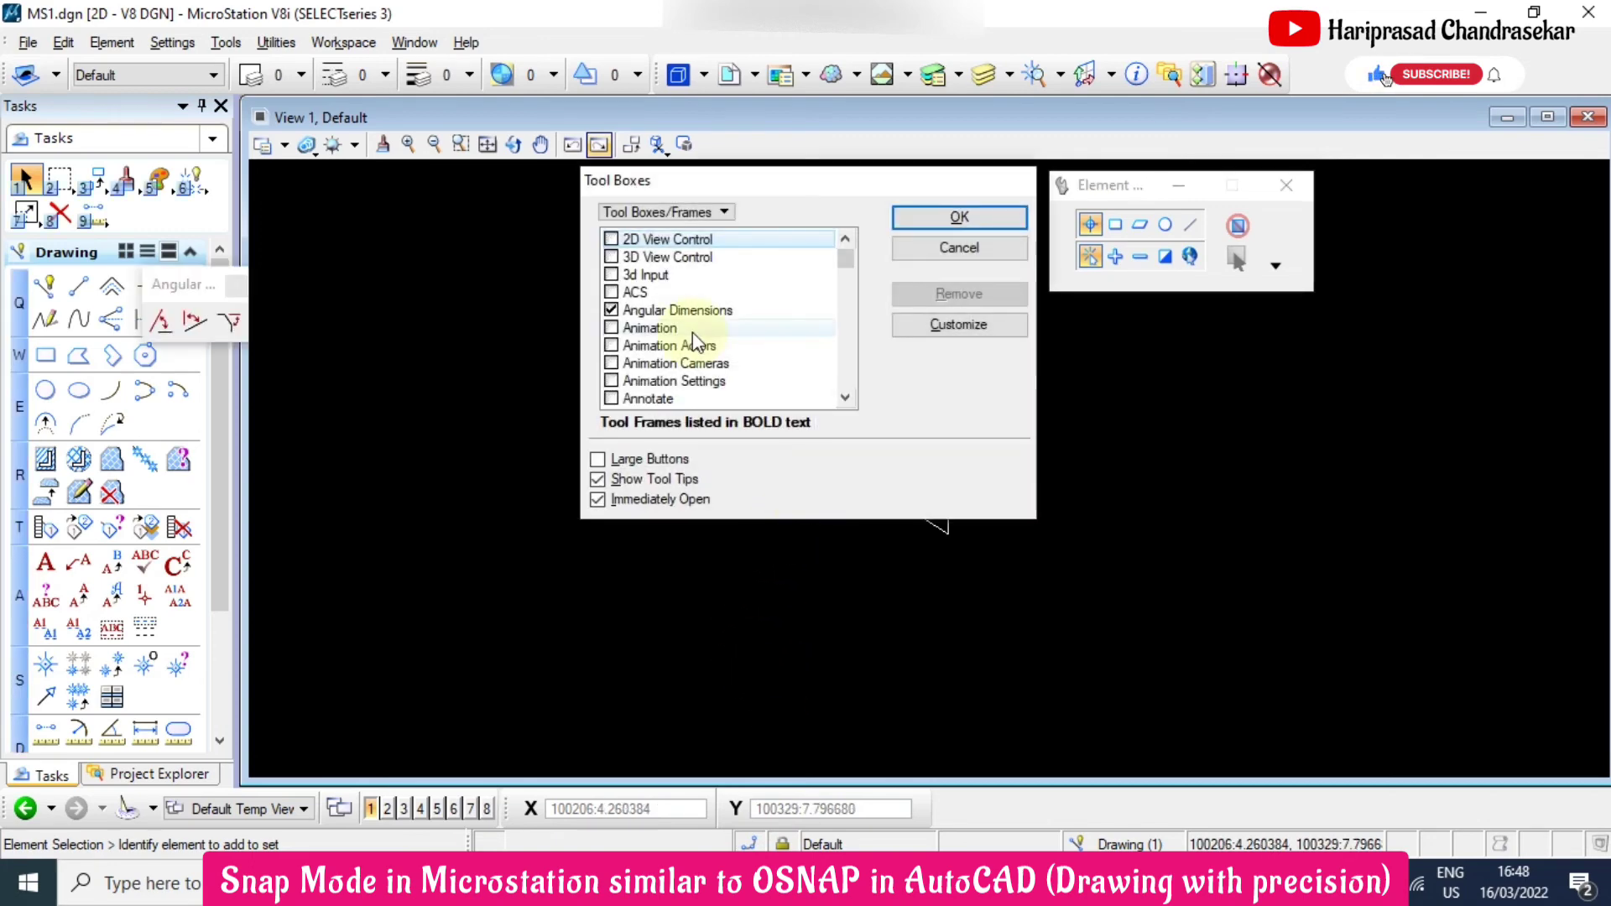
scroll(705, 332, down, 9)
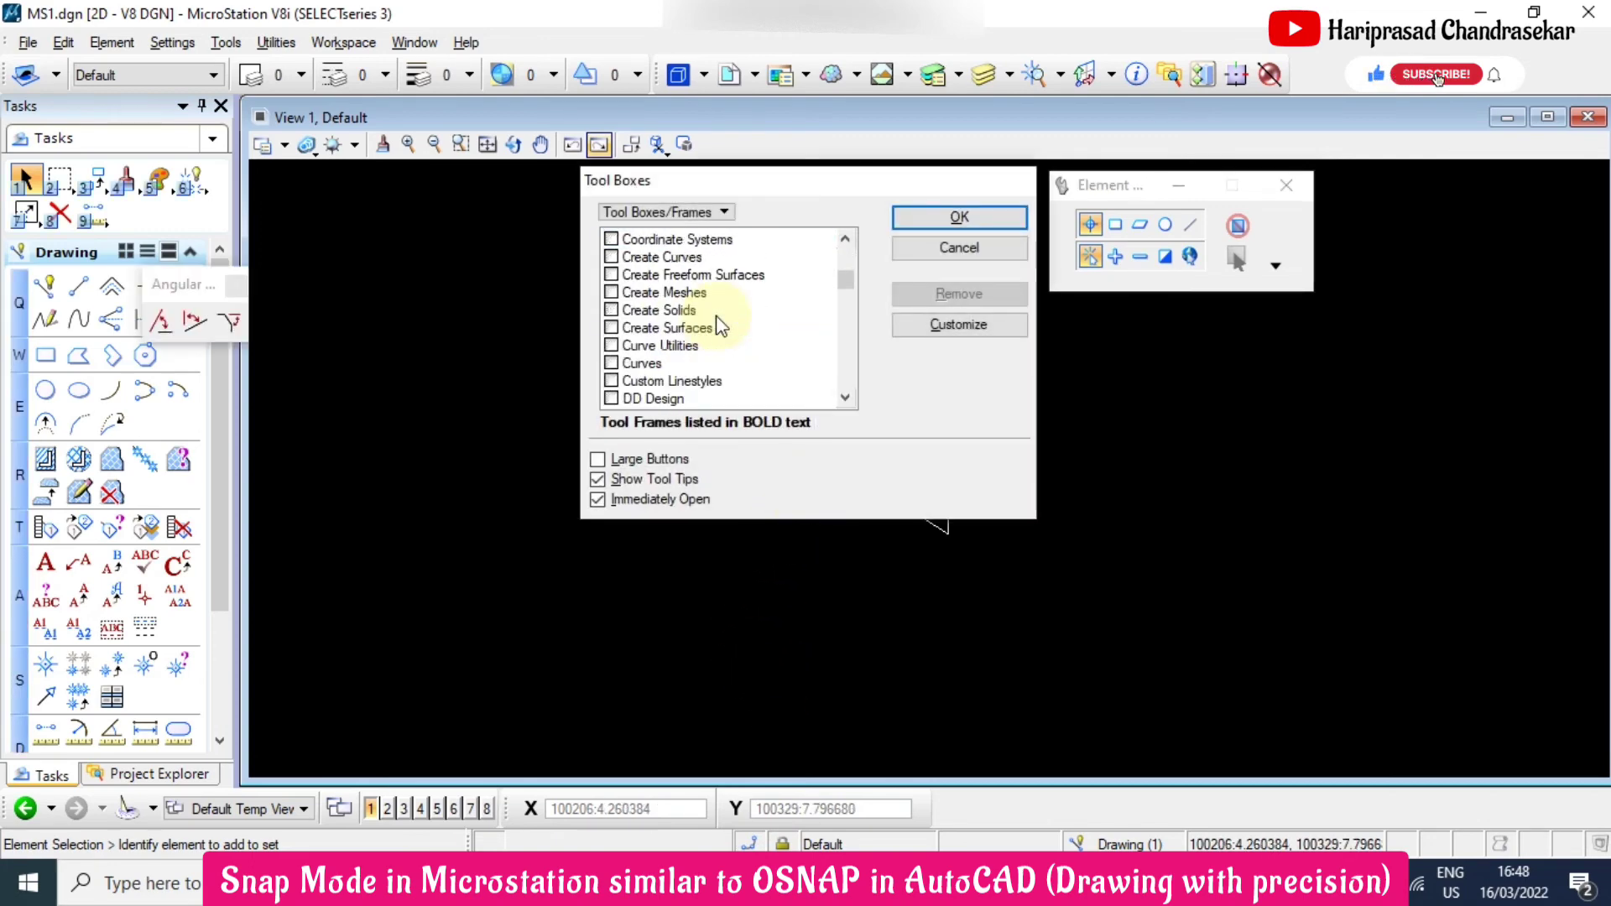
scroll(719, 326, down, 12)
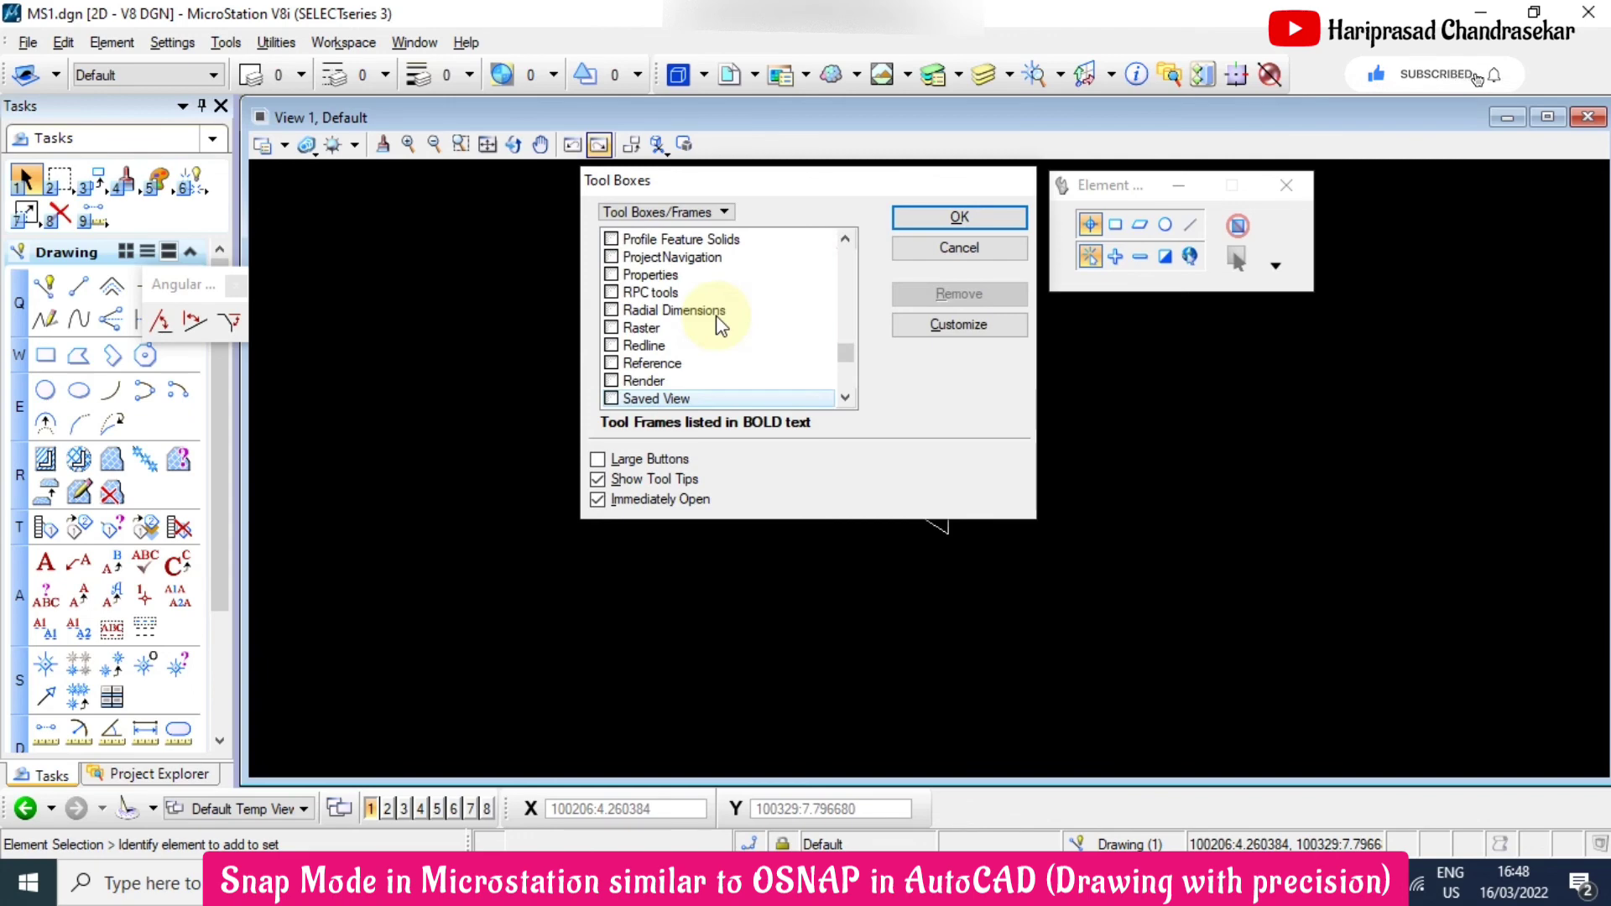
scroll(719, 326, down, 2)
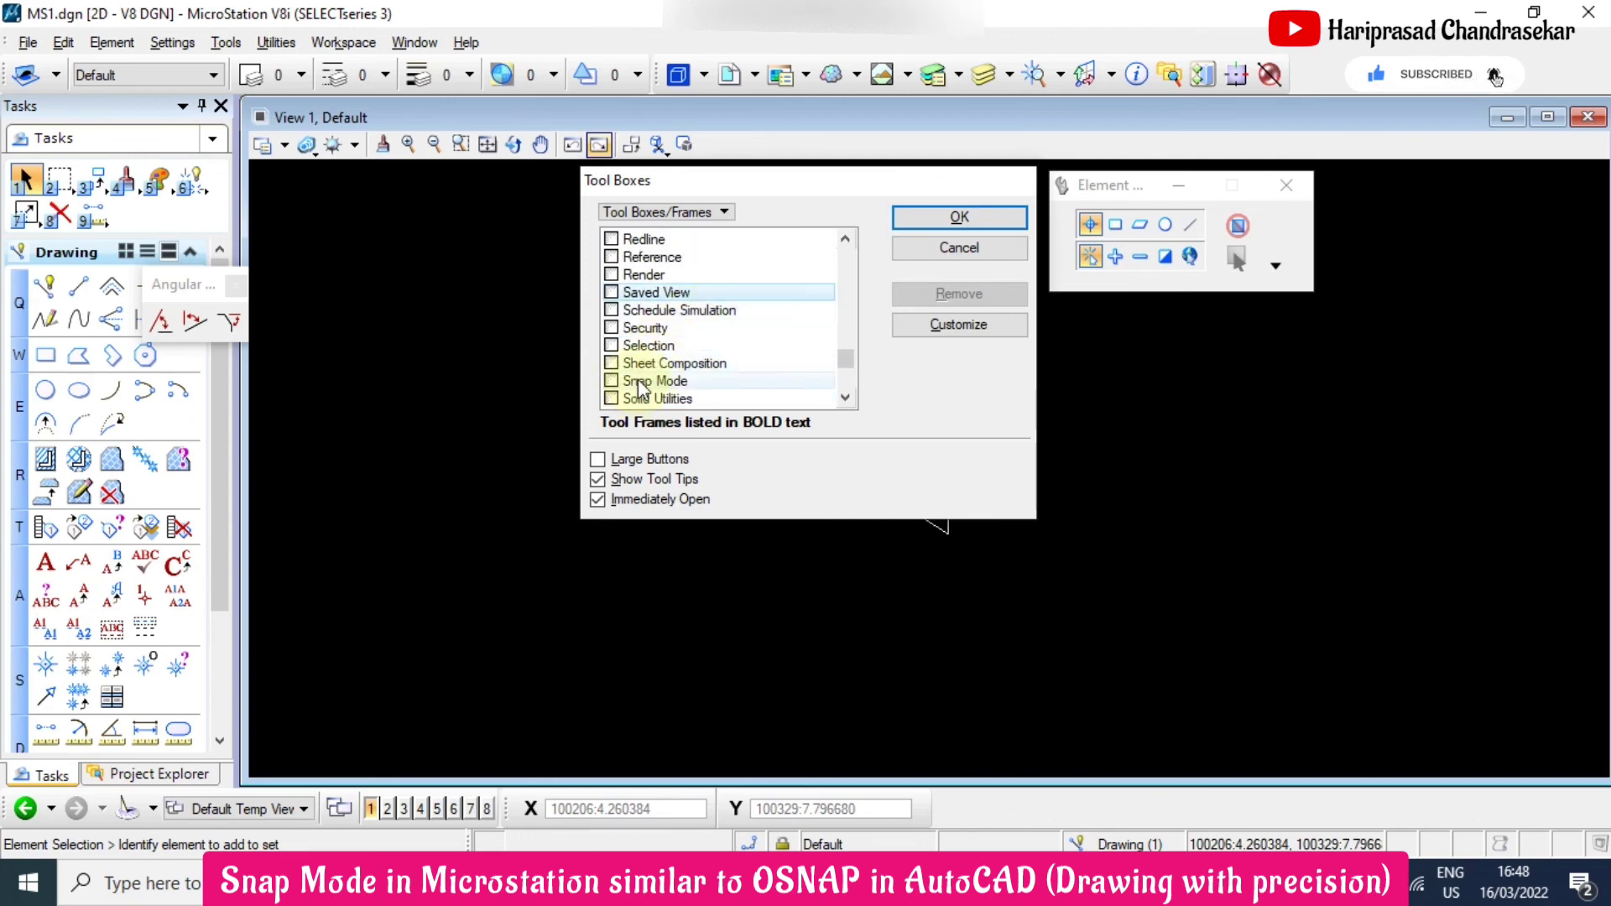
click(611, 380)
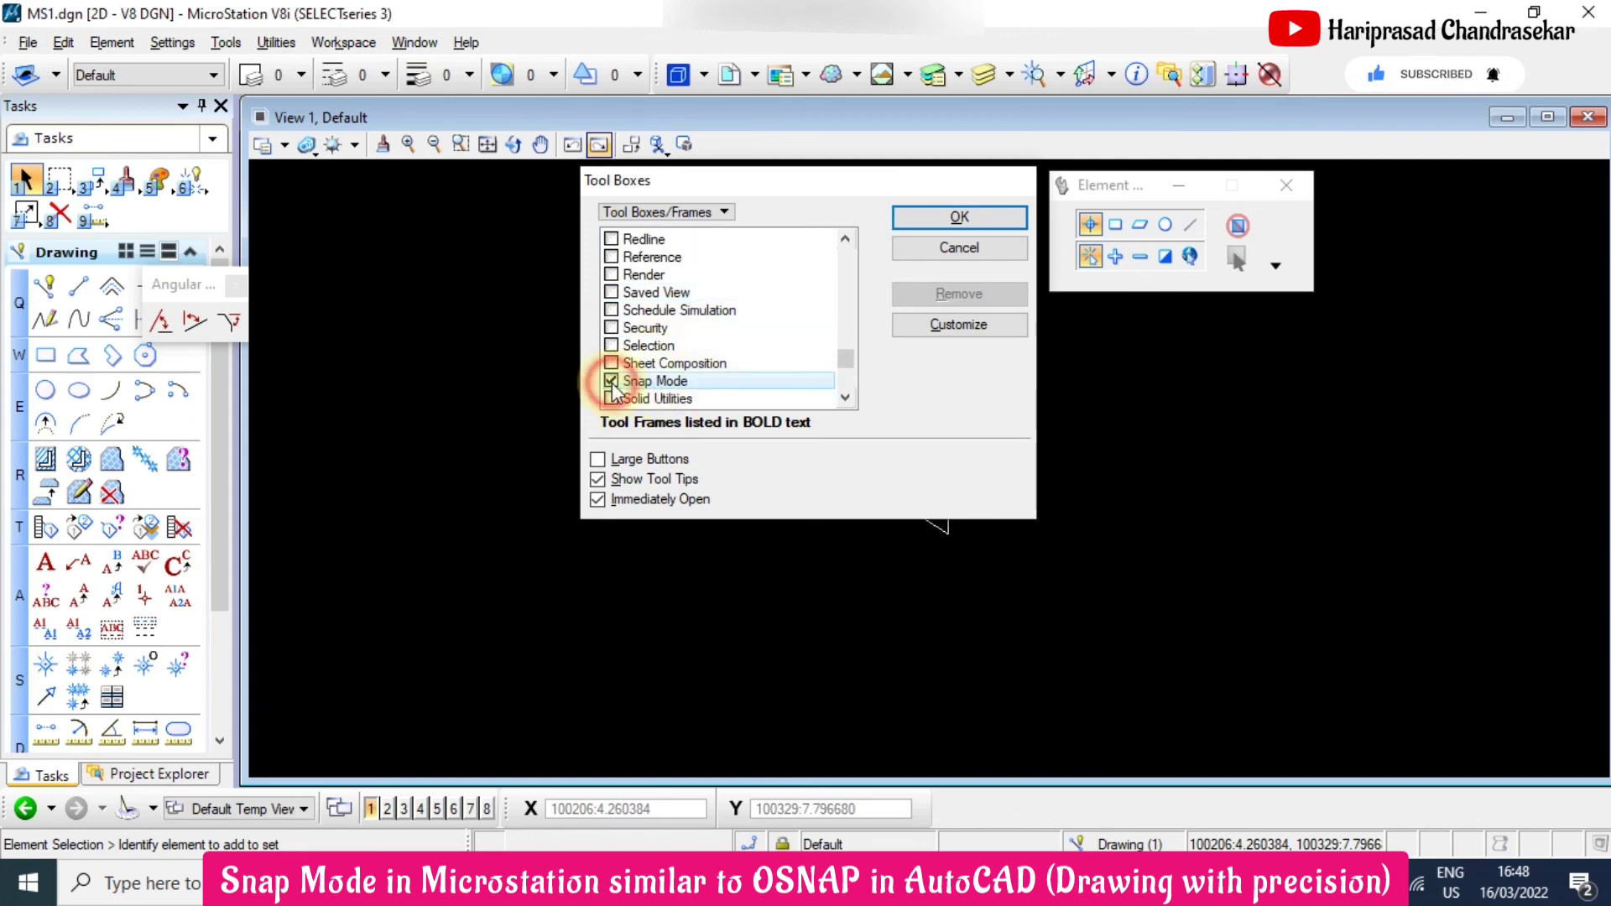
click(955, 218)
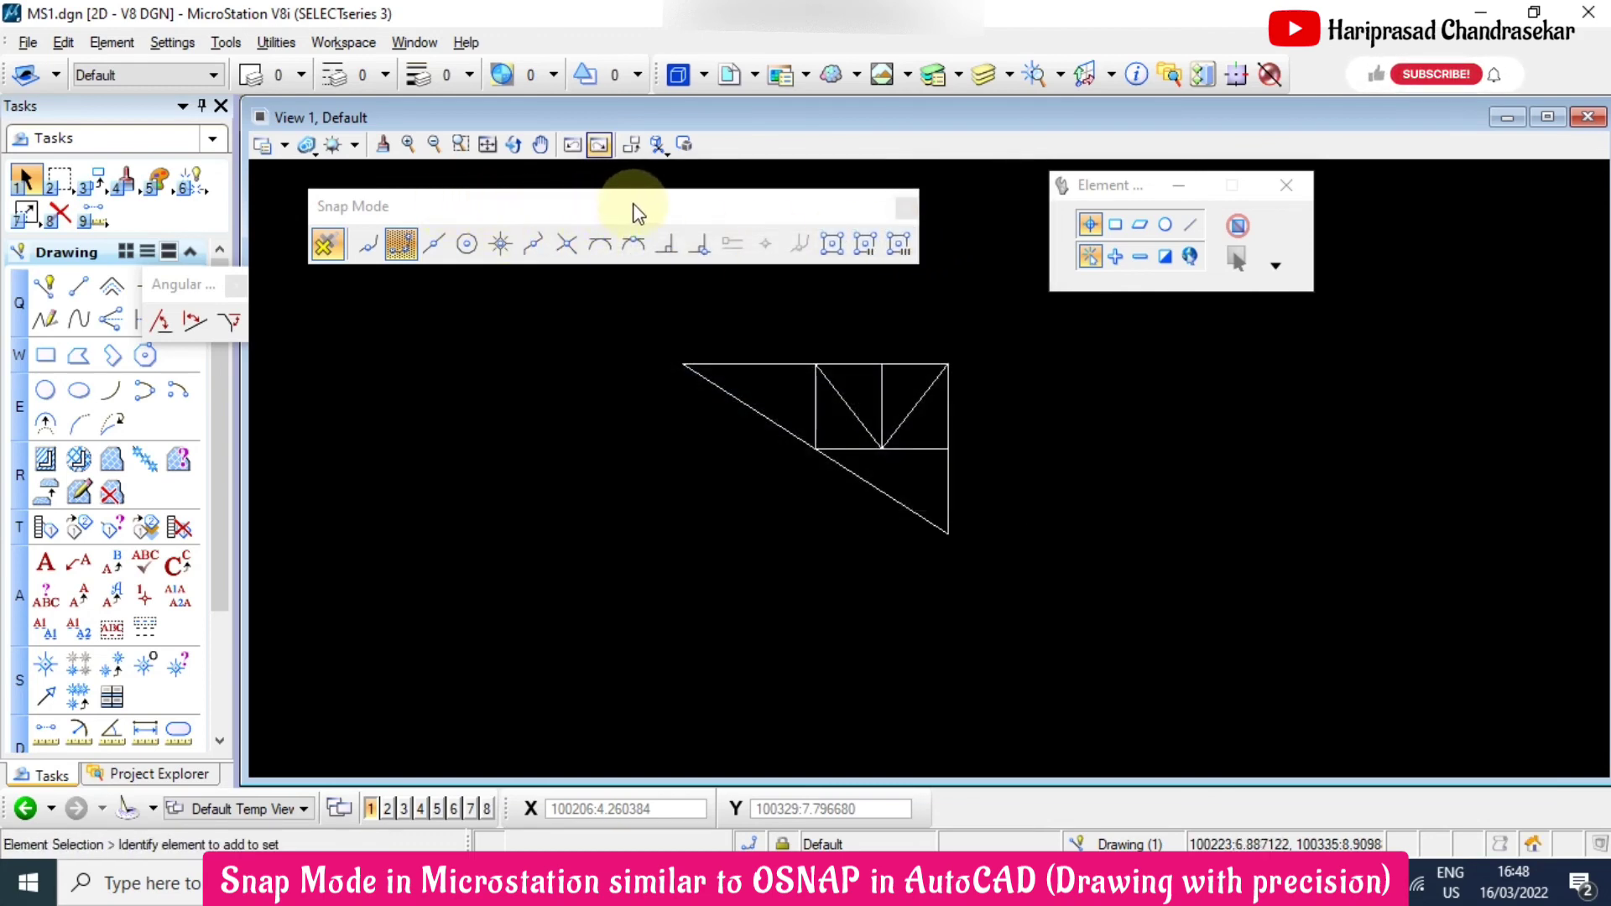
click(904, 209)
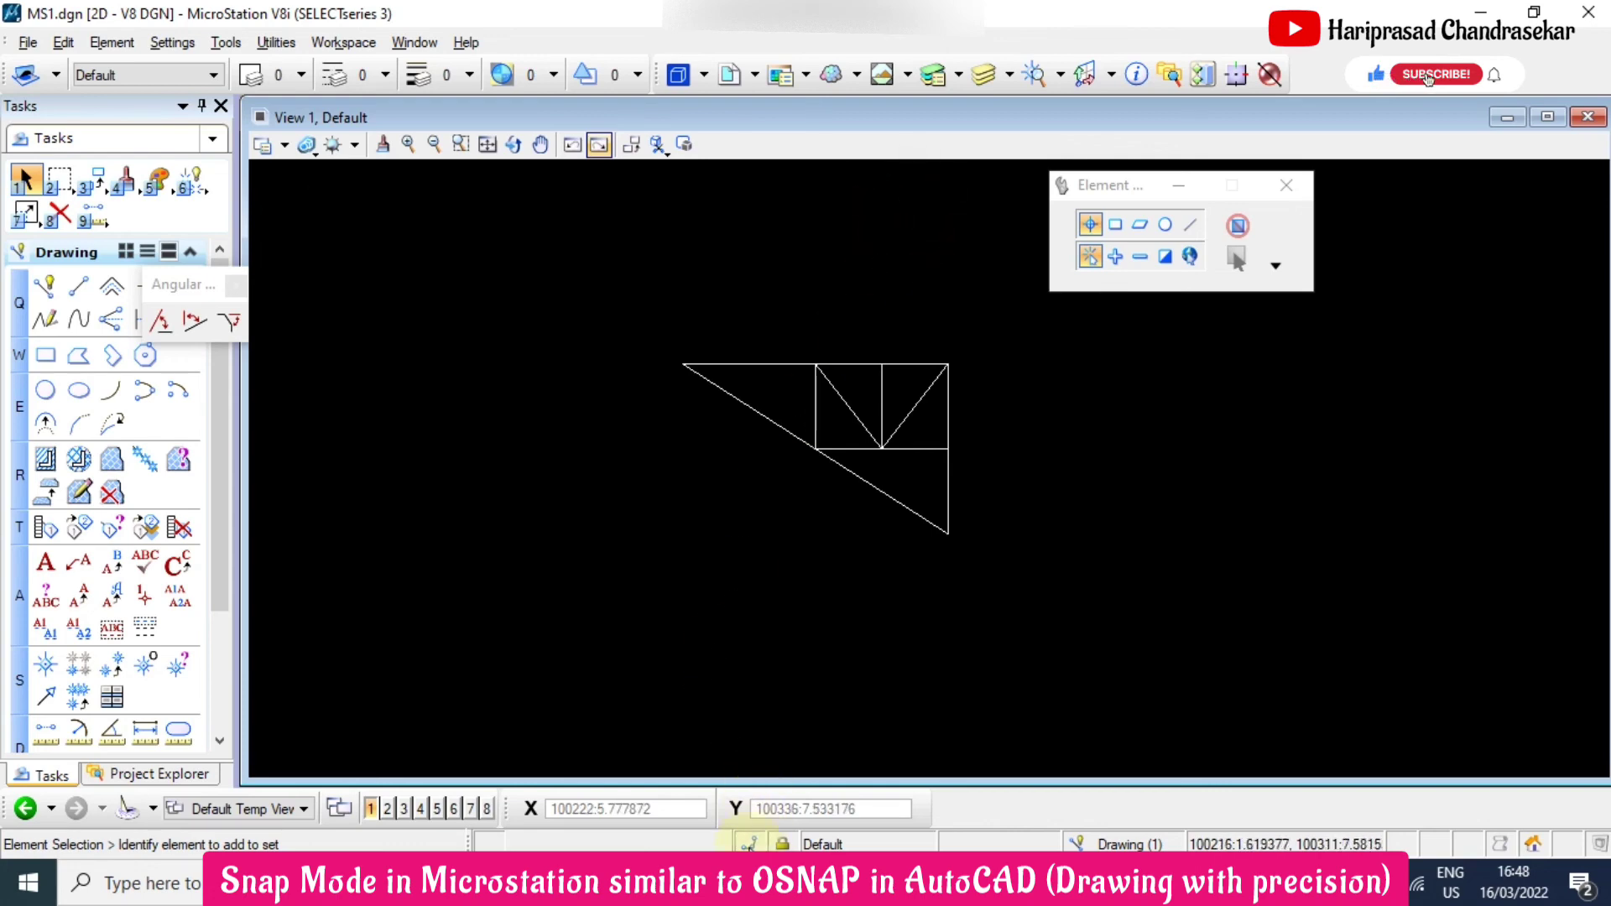
Reopen the Snap Mode bar by choosing Button Bar from the view's snap popup menu
shift+right_click(759, 767)
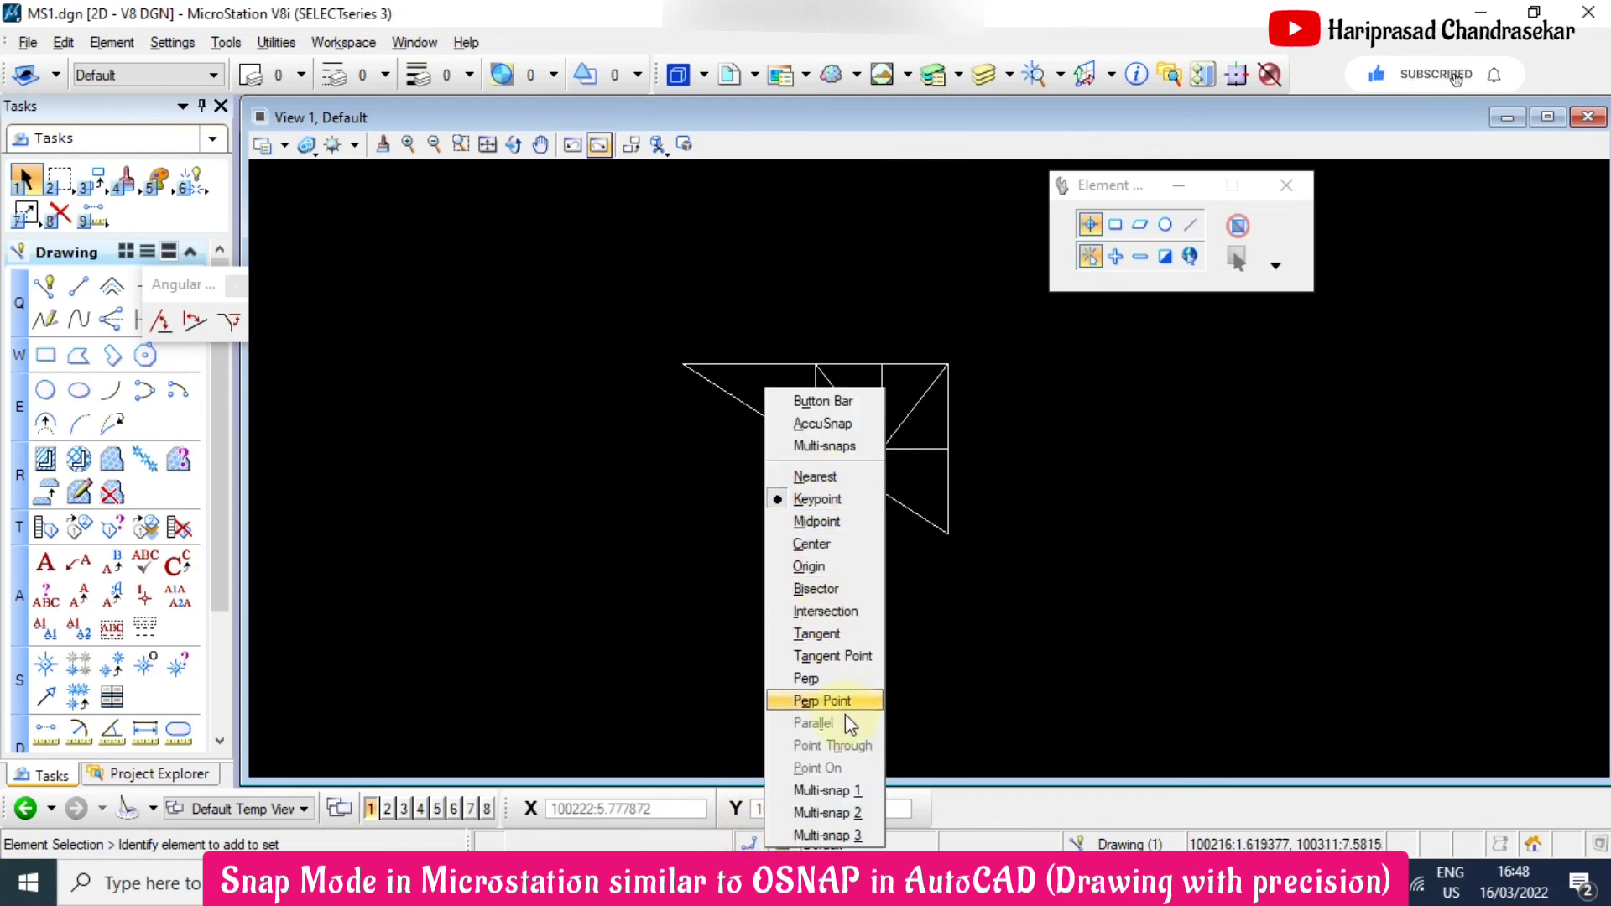
click(828, 399)
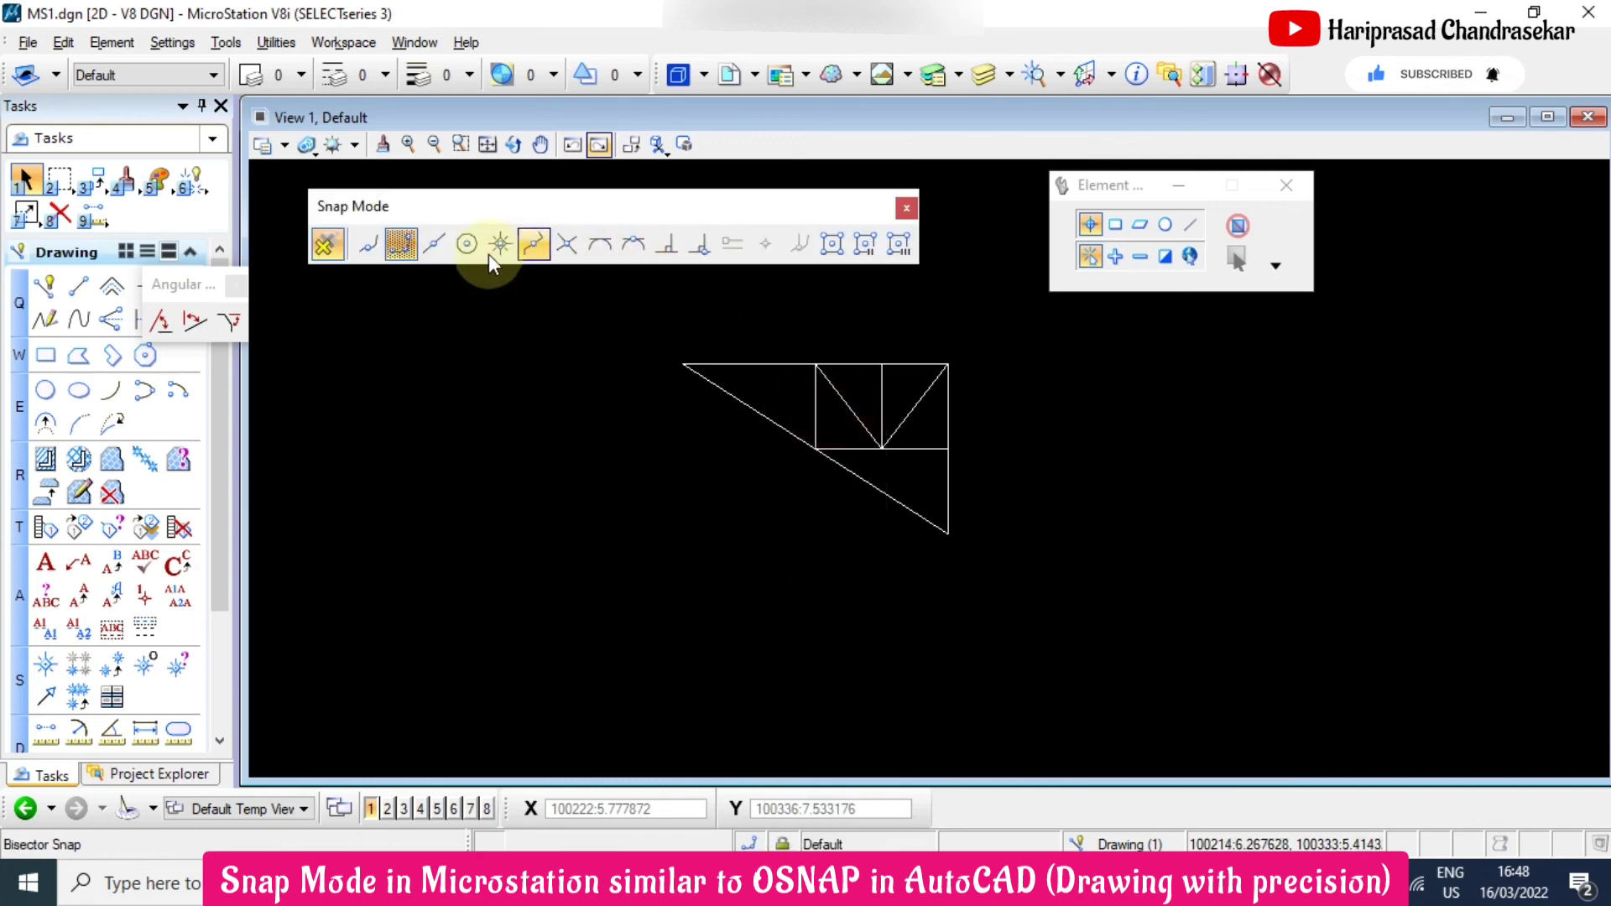